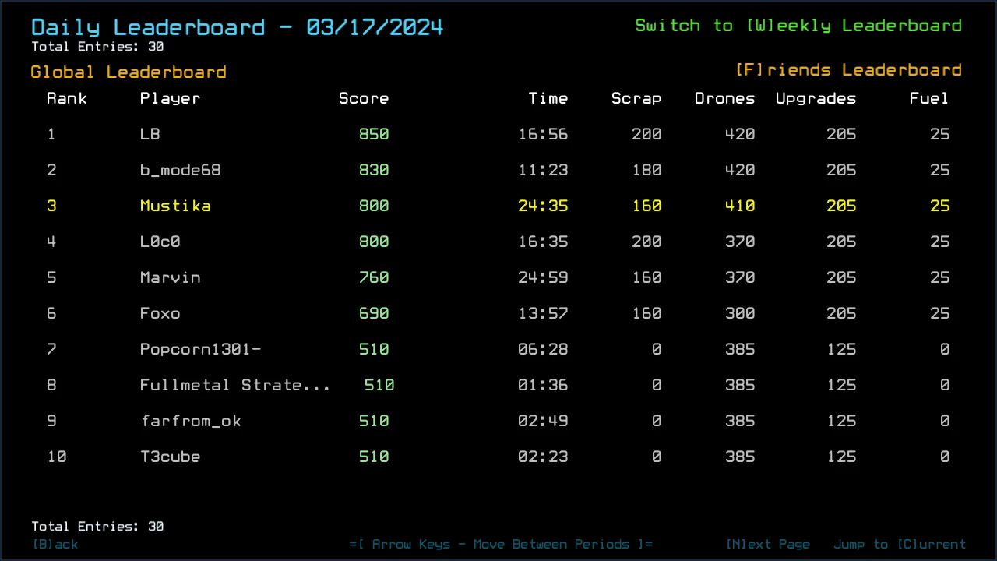
Compare friends and global rankings on the 03/17/2024 daily leaderboard, paging through global results
key("f")
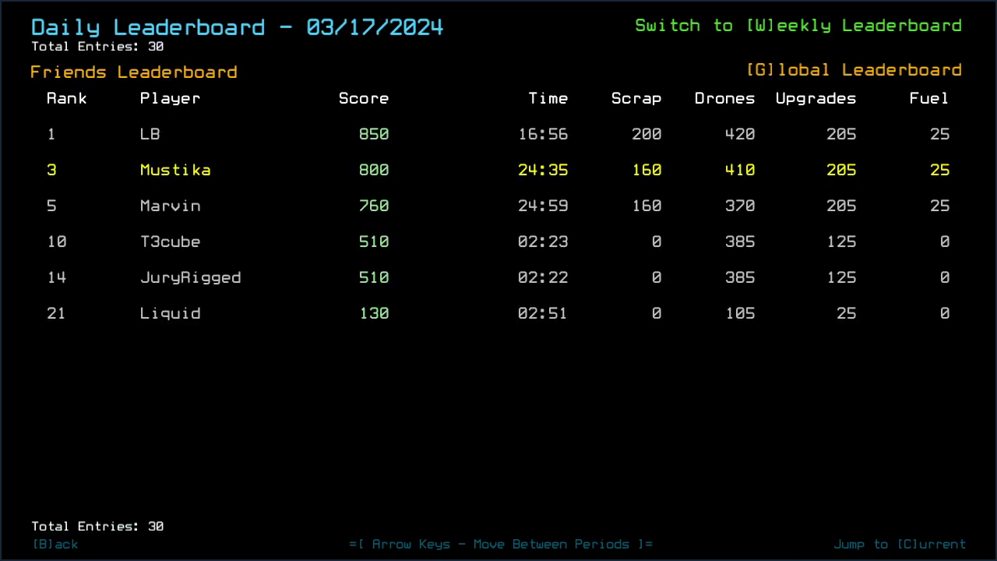
key("g")
key("n")
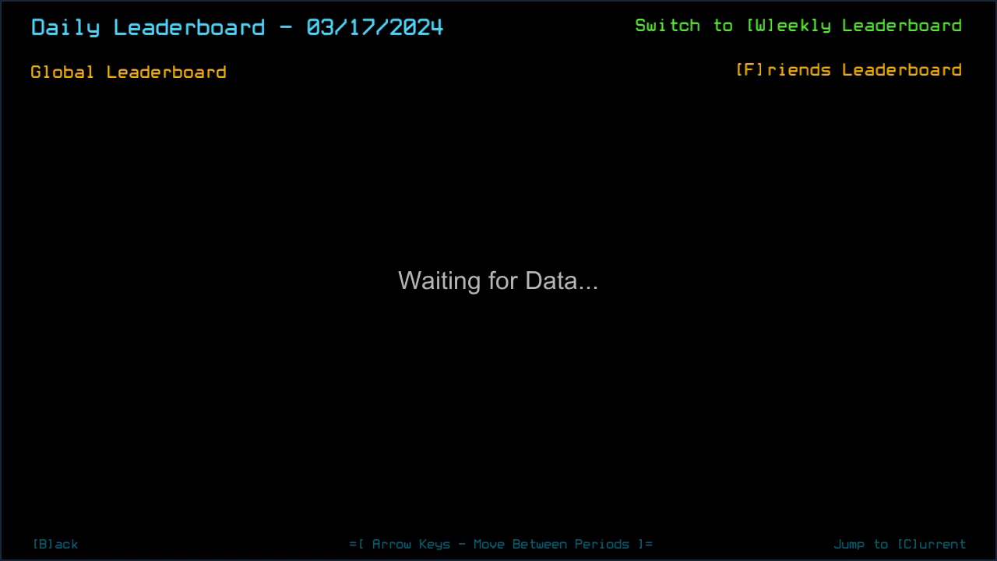
key("Page_Down")
key("f")
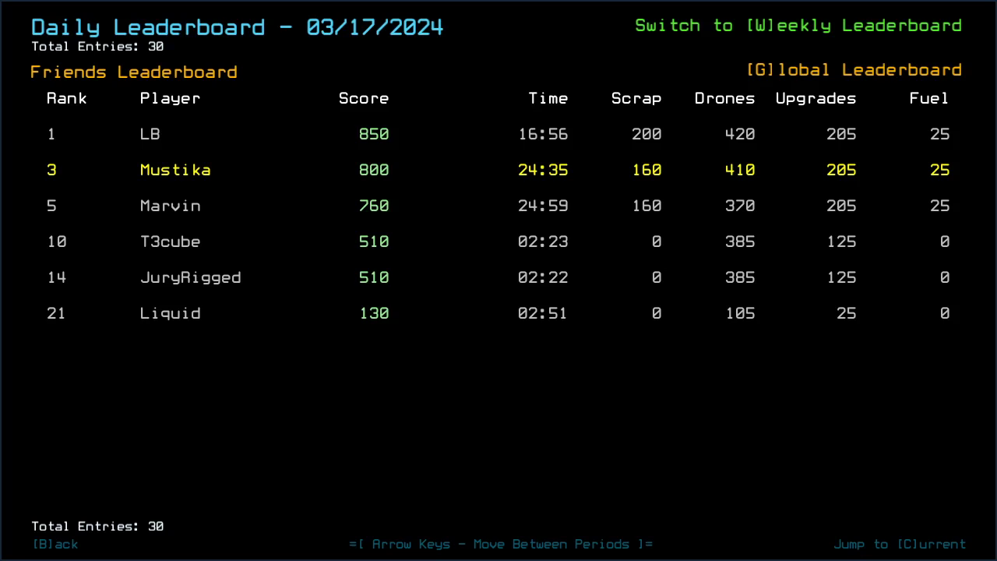
View the Modded Daily mod leaderboard, then launch the Modded Daily salvage run
key("b")
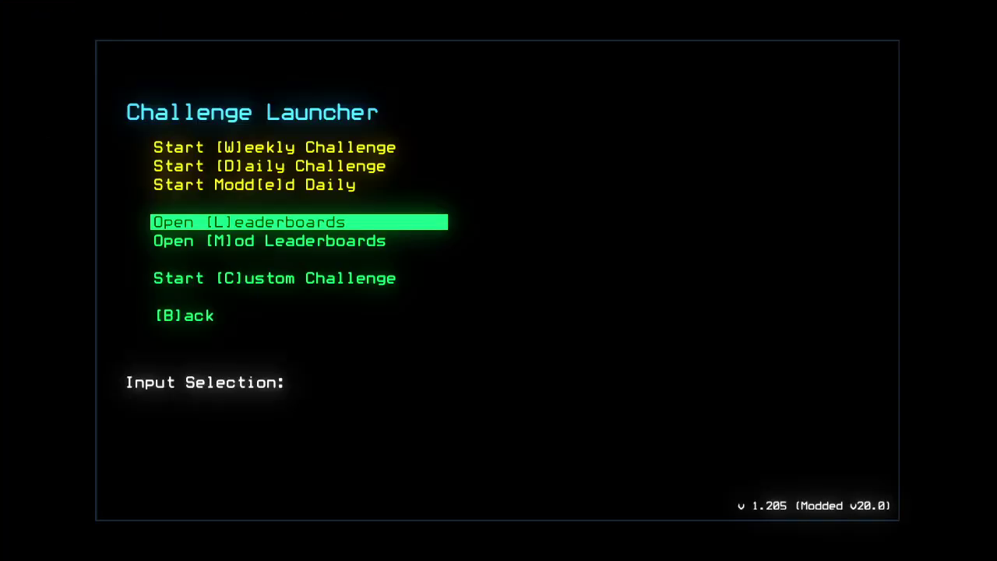
key("m")
key("Right")
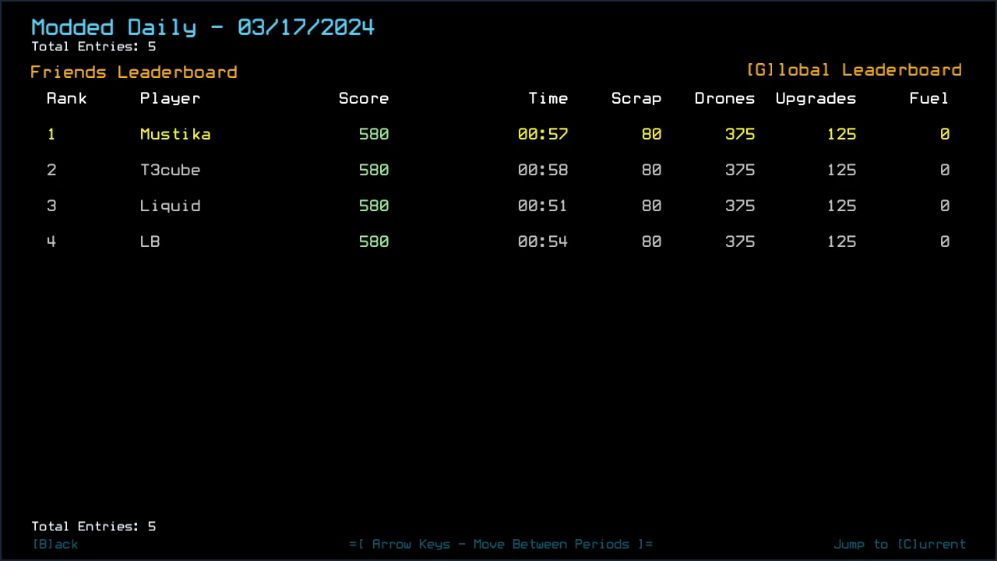
key("b")
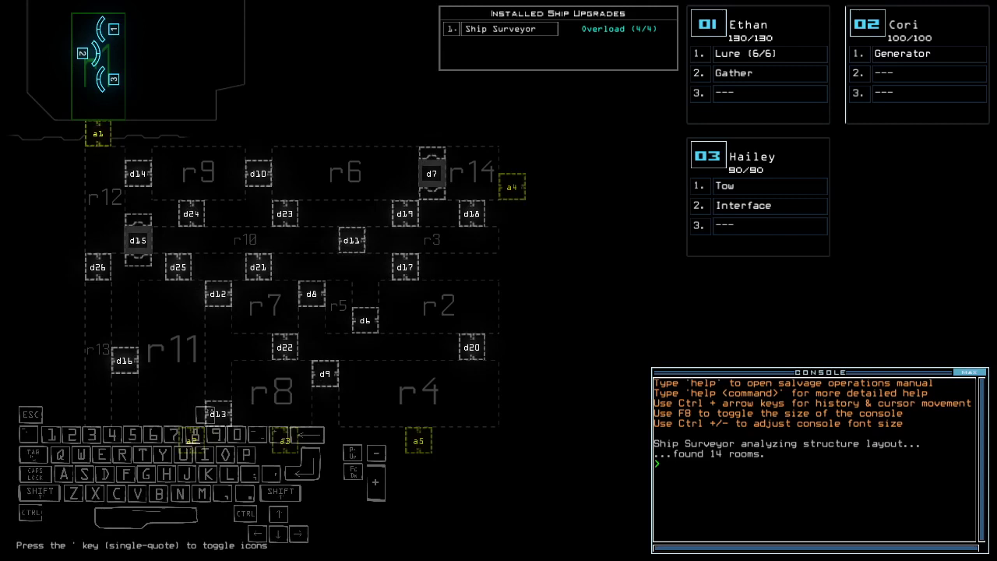
type("aalias")
Edit the go alias so it navigates drones 1 and 2, and save it
key("Return")
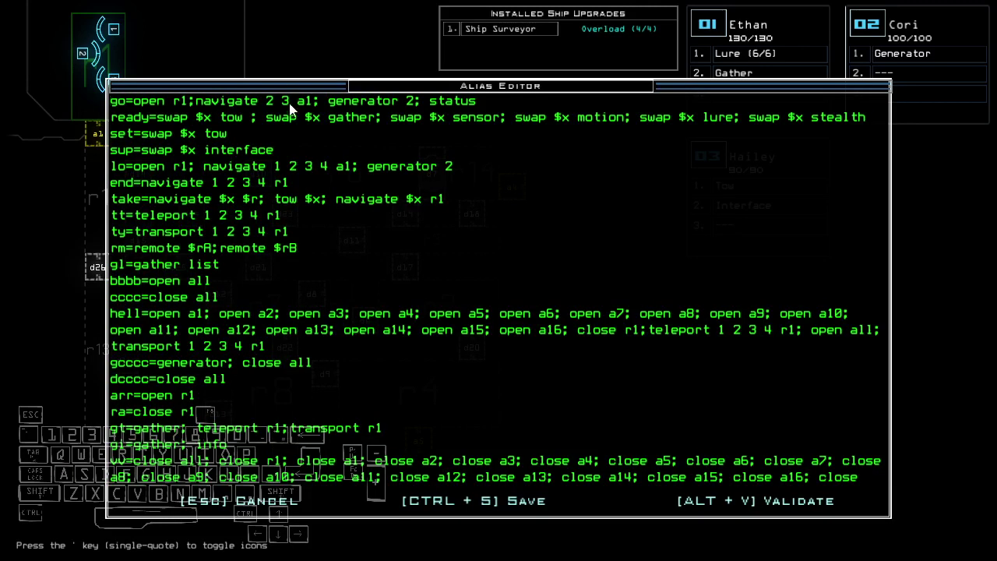
key("BackSpace")
key("BackSpace")
key("BackSpace")
key("BackSpace")
type("1 2")
key("ctrl+s")
type("set 3")
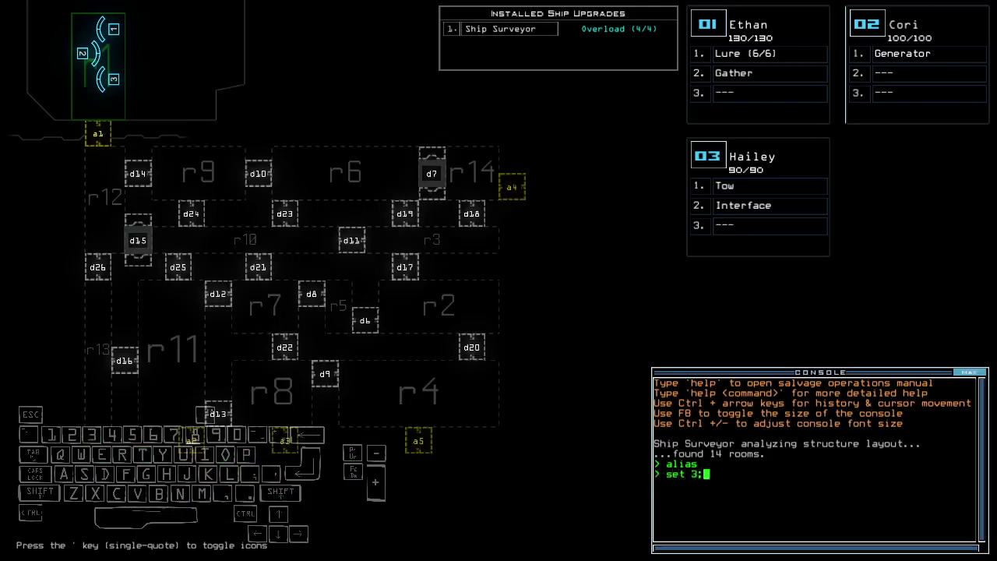
type(";set 2;status")
Reshuffle upgrades with set 3 and set 2, then review the ship status
key("Return")
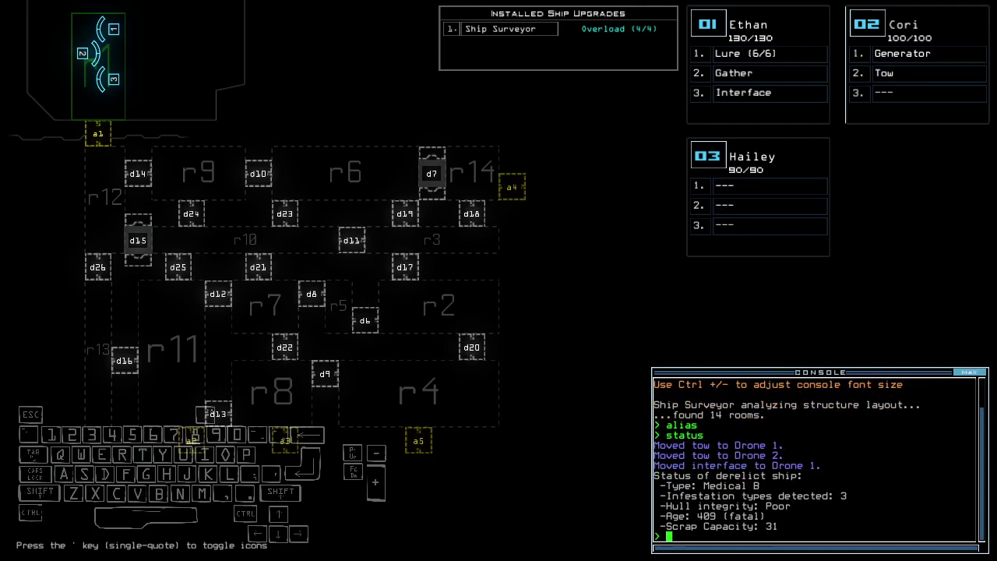
key("Up")
key("Left")
key("Left")
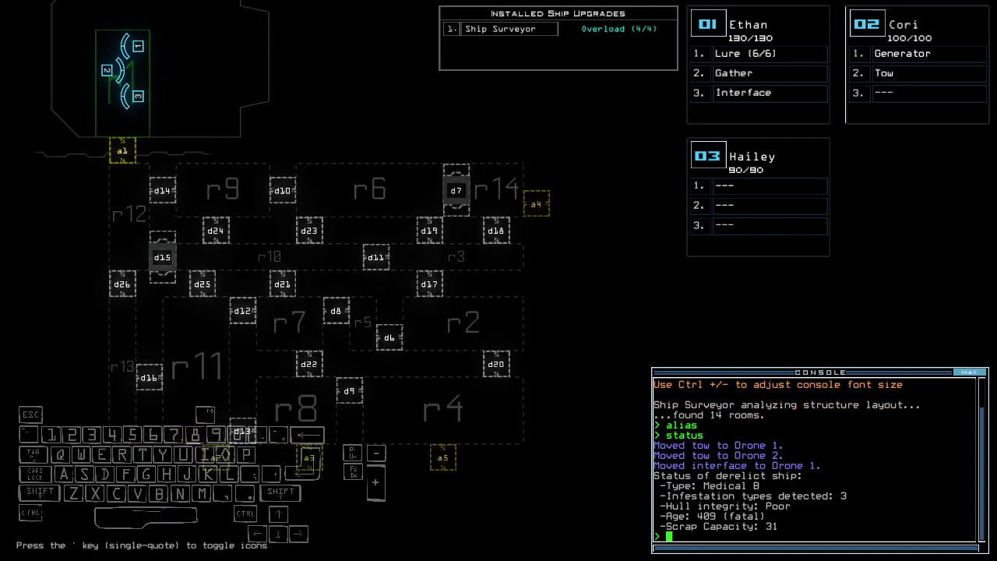
key("Down")
key("Right")
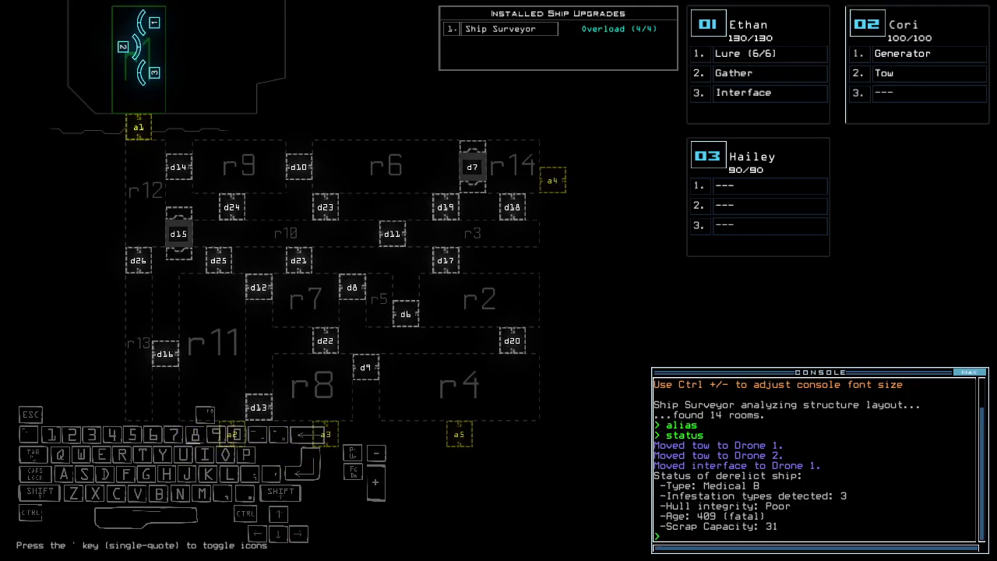
Steer drone 1, drop a lure, and re-dock the ship at airlock a5
key("Up")
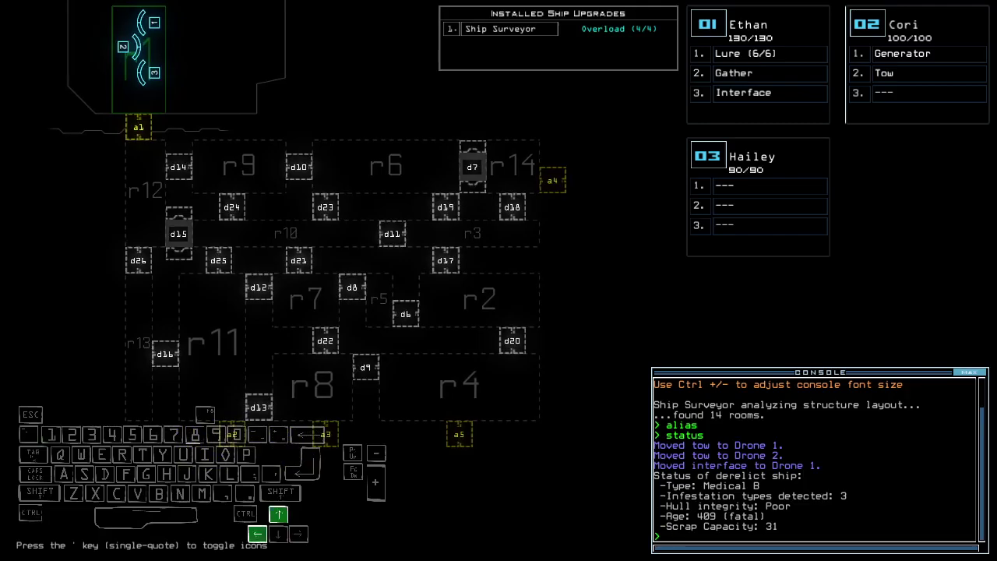
key("Up")
key("Left")
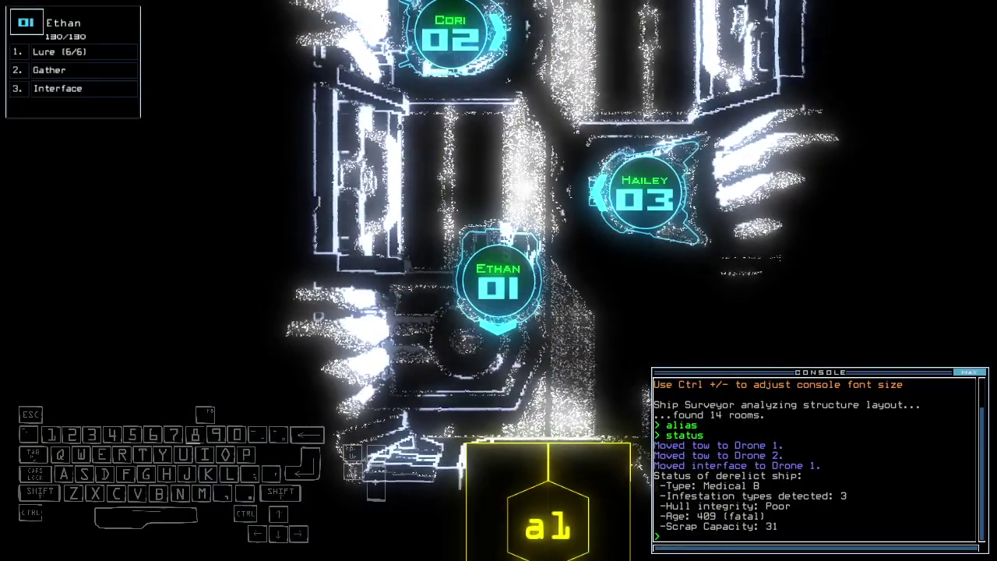
type("1")
key("Return")
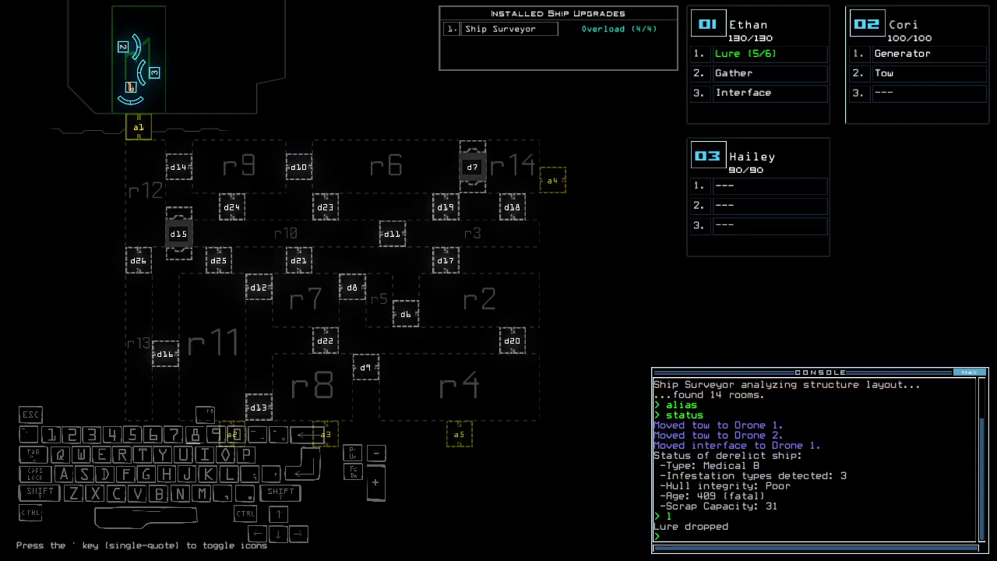
type("dd a5")
key("Return")
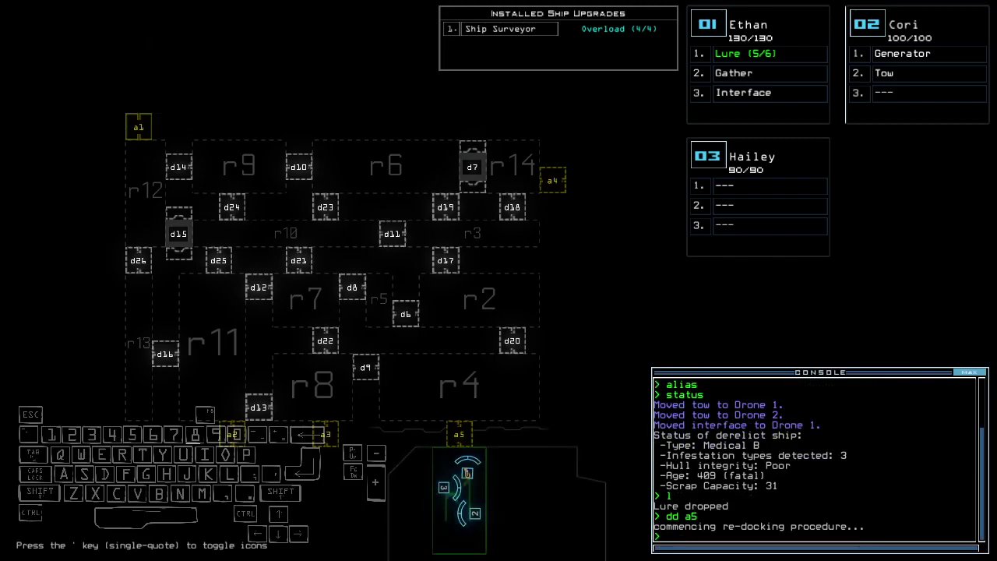
Open room r1's doors to begin boarding the derelict
key("space")
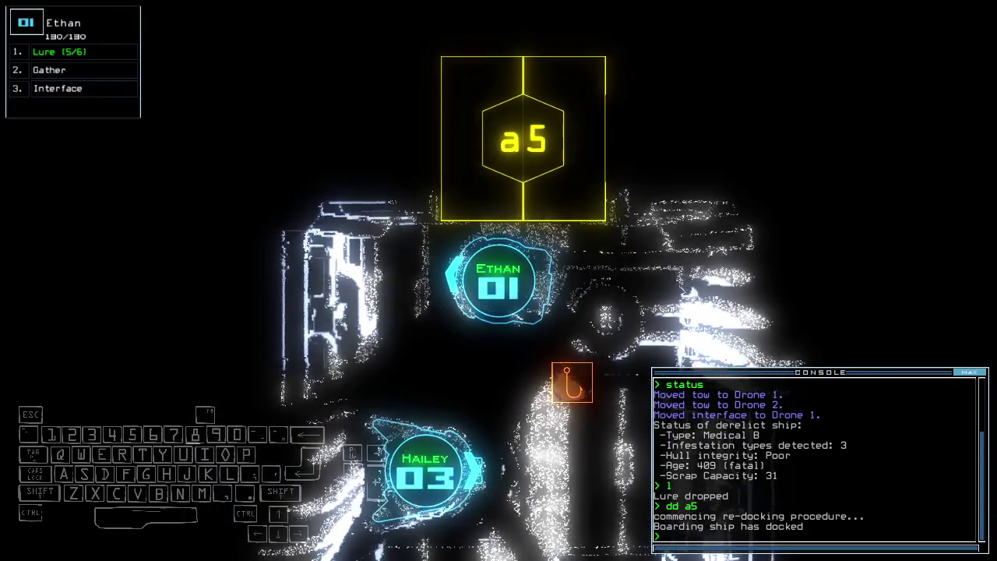
key("space")
type("ar")
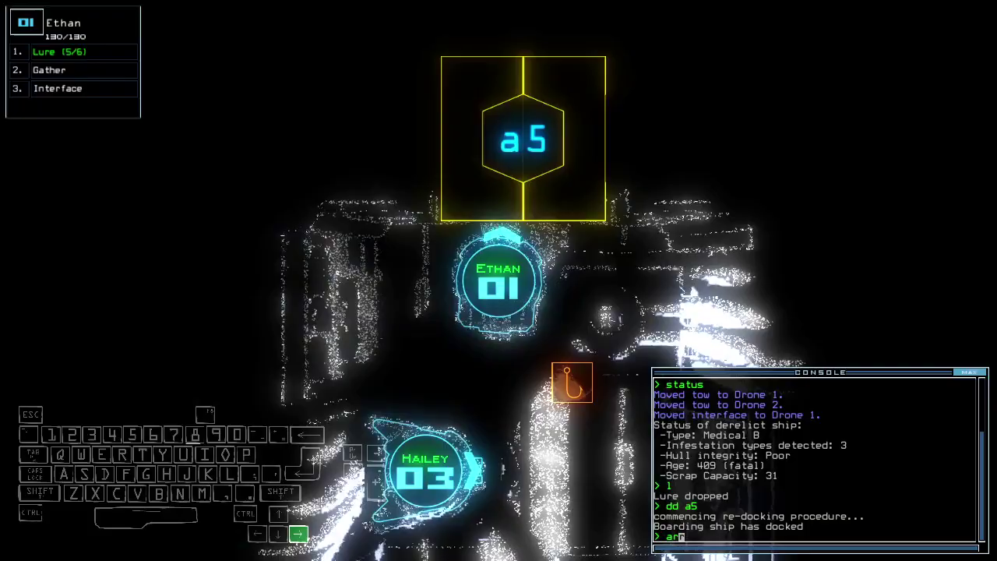
key("space")
type("arr")
key("Return")
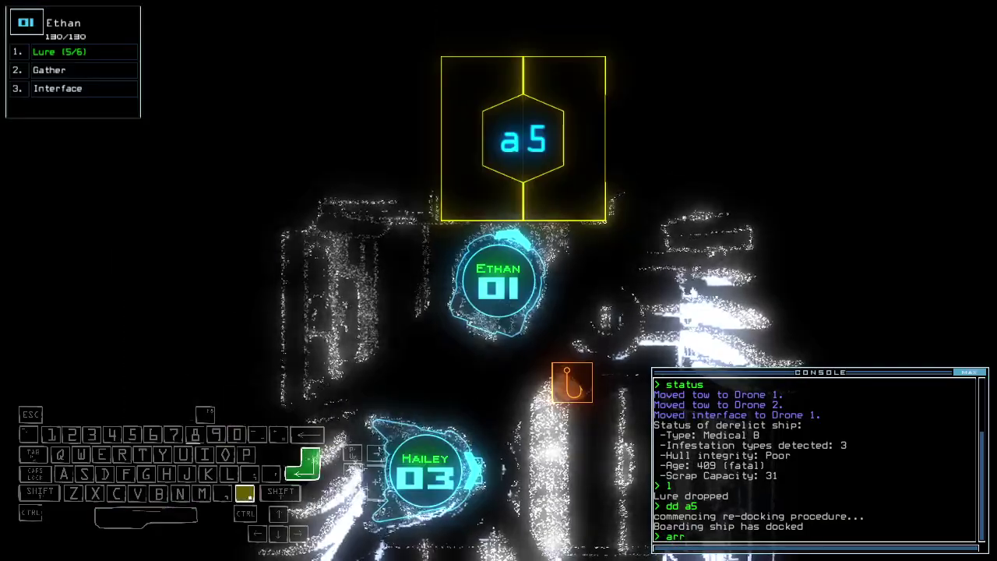
Have drone 1 collect scrap and drive up to derelict drone Colin
key("Up")
key("Up")
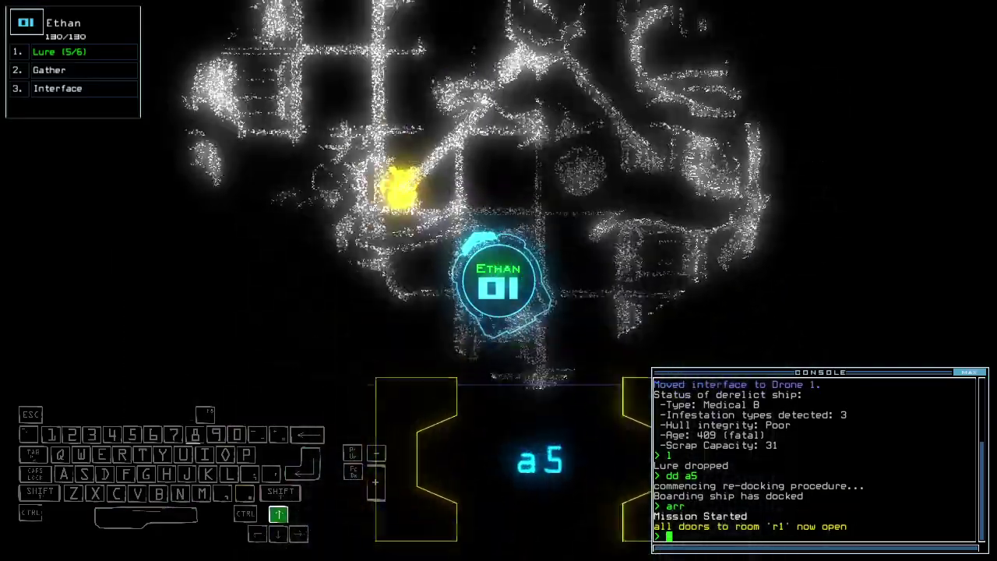
type("g")
key("Return")
key("Left")
key("Left")
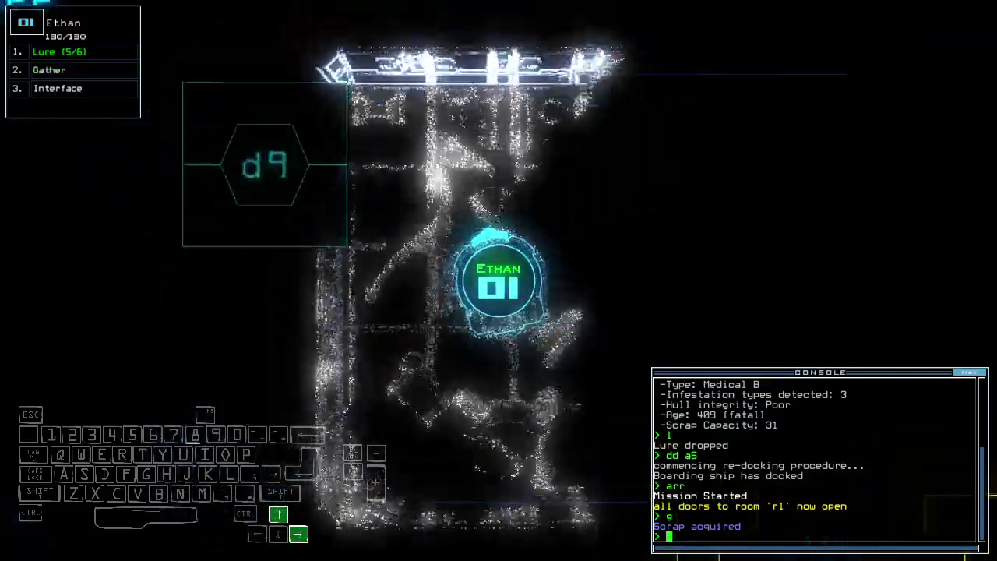
key("Up")
key("Up")
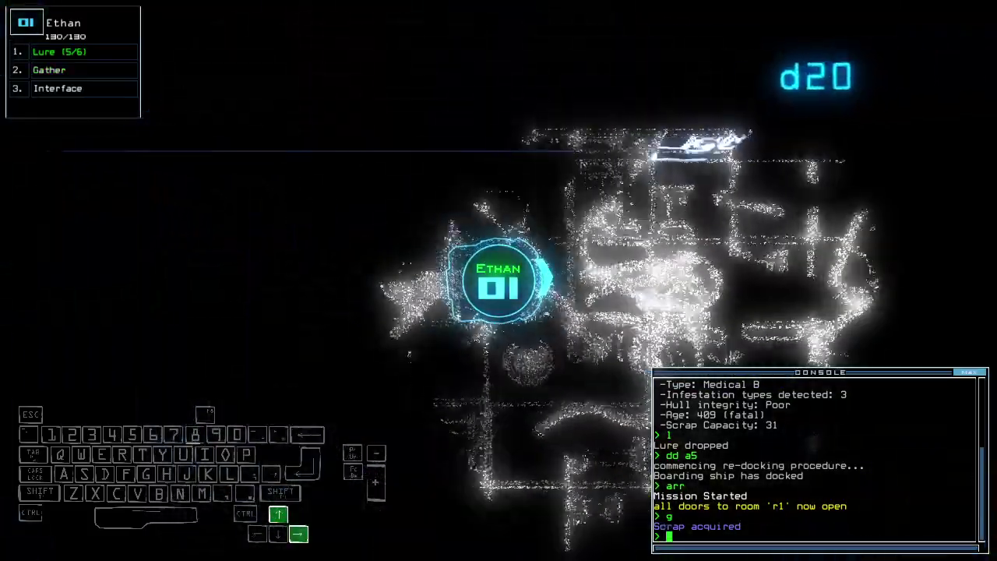
key("Up")
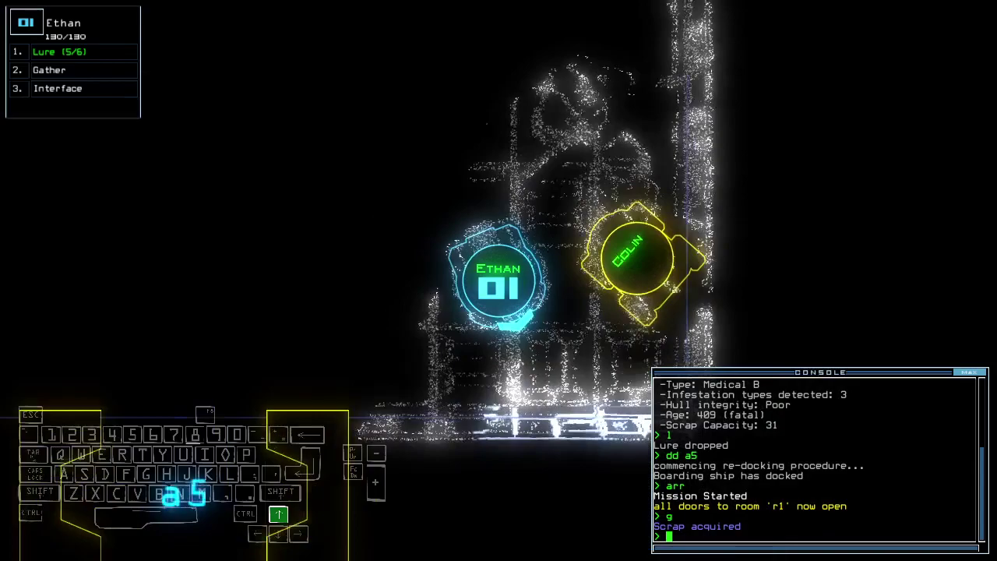
key("s")
key("Escape")
type("swap")
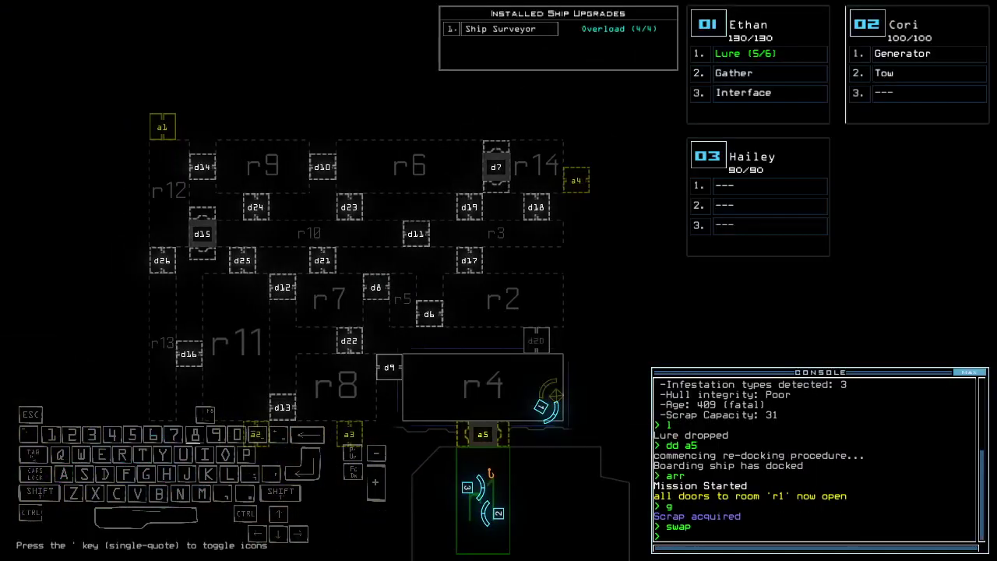
type("back 1")
Send drone 1 back to r1 and have drone 2 tow Colin toward a5
key("Return")
key("2")
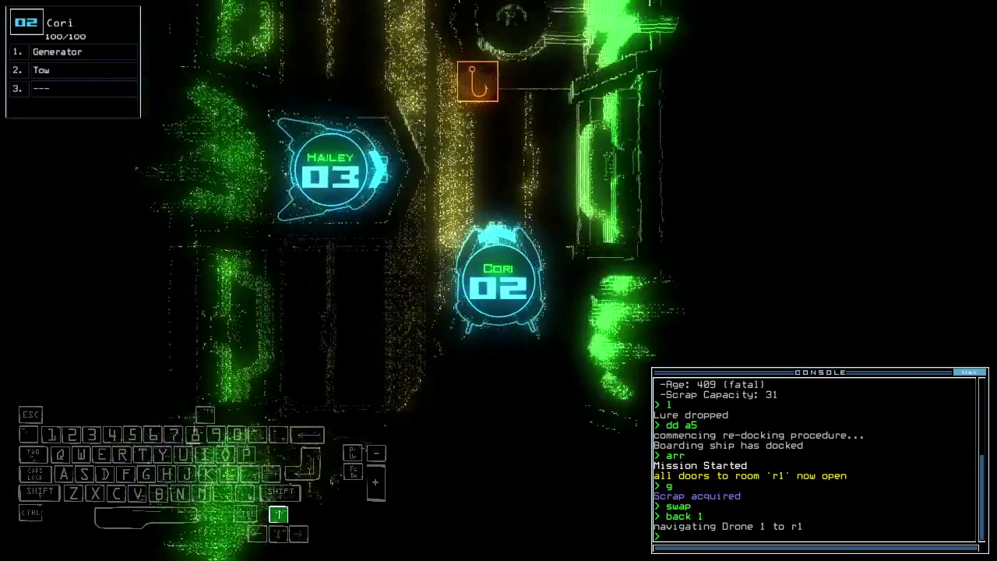
key("Up")
key("Up")
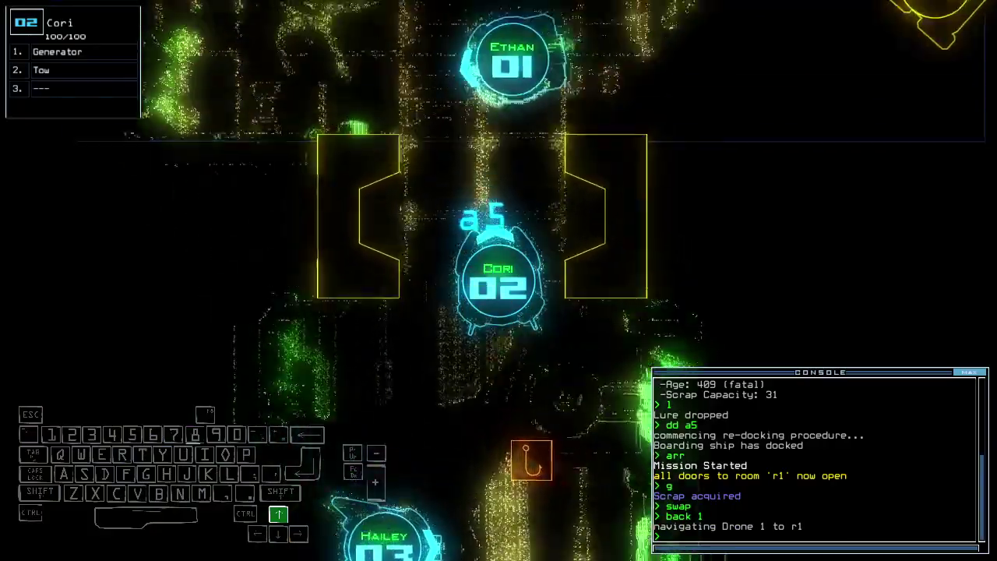
key("Up")
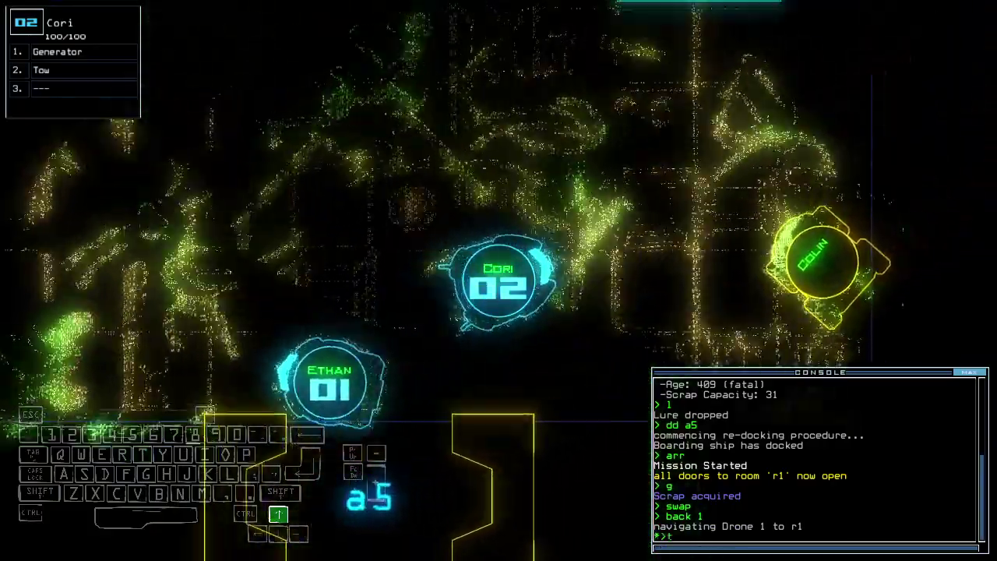
type("tow")
key("Return")
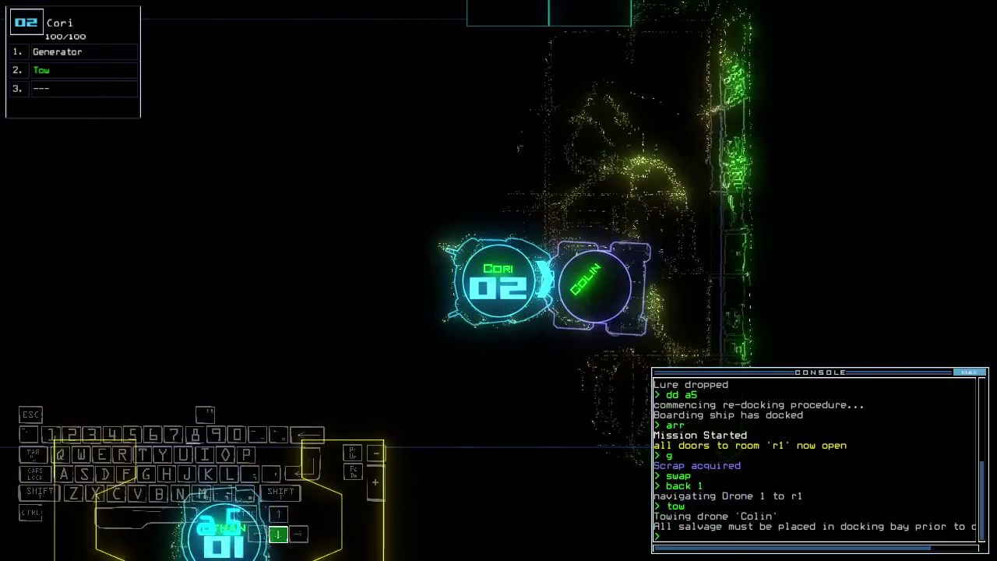
key("Down")
key("Down")
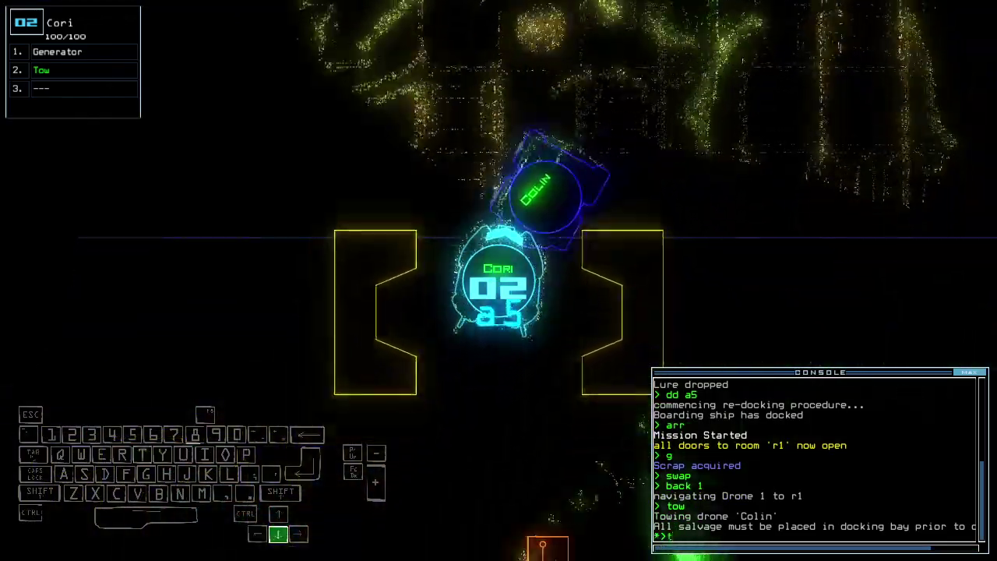
key("Left")
type("to")
key("Down")
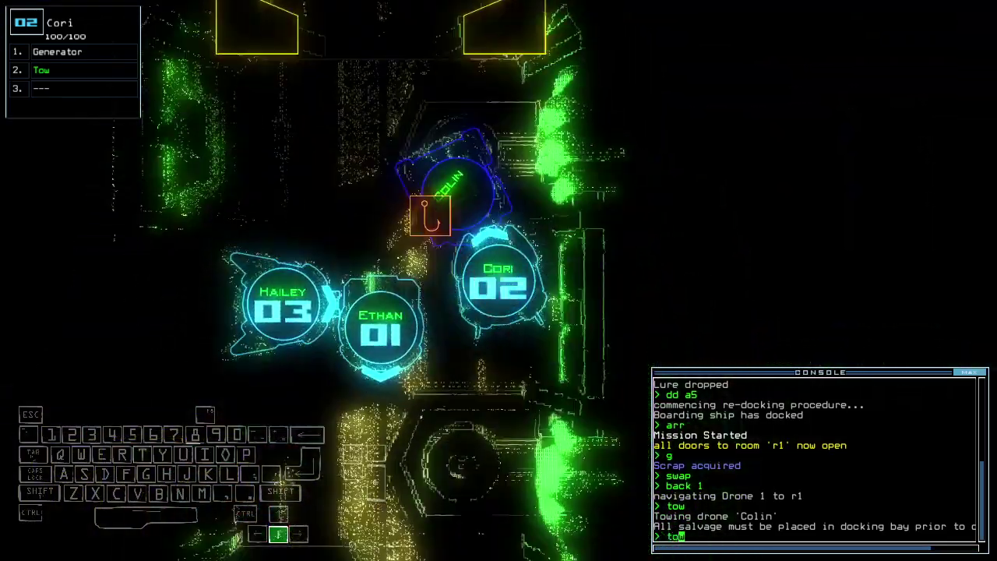
type("w")
Stop towing Colin and start re-docking at airlock a3
key("Return")
key("space")
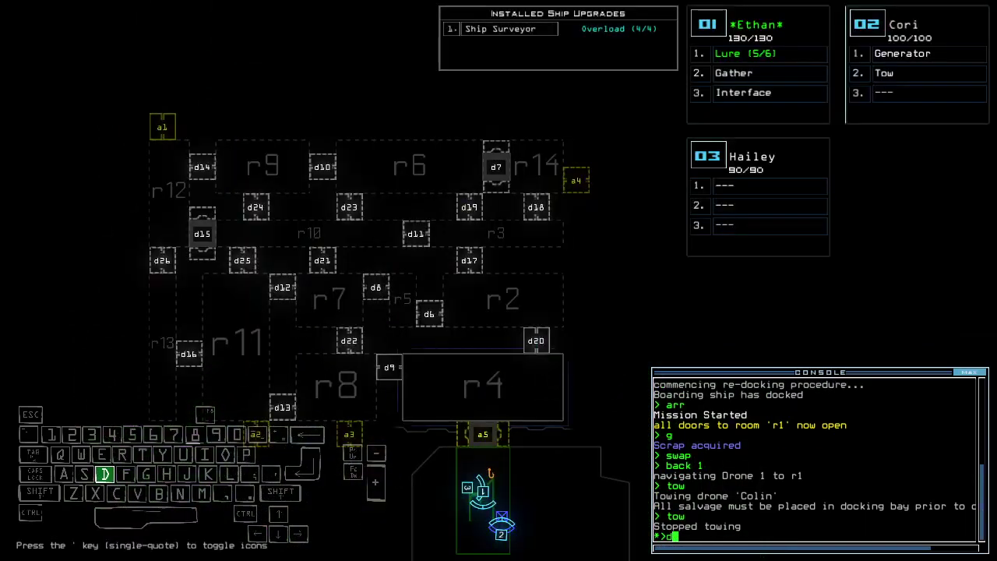
type("dd a3")
key("Return")
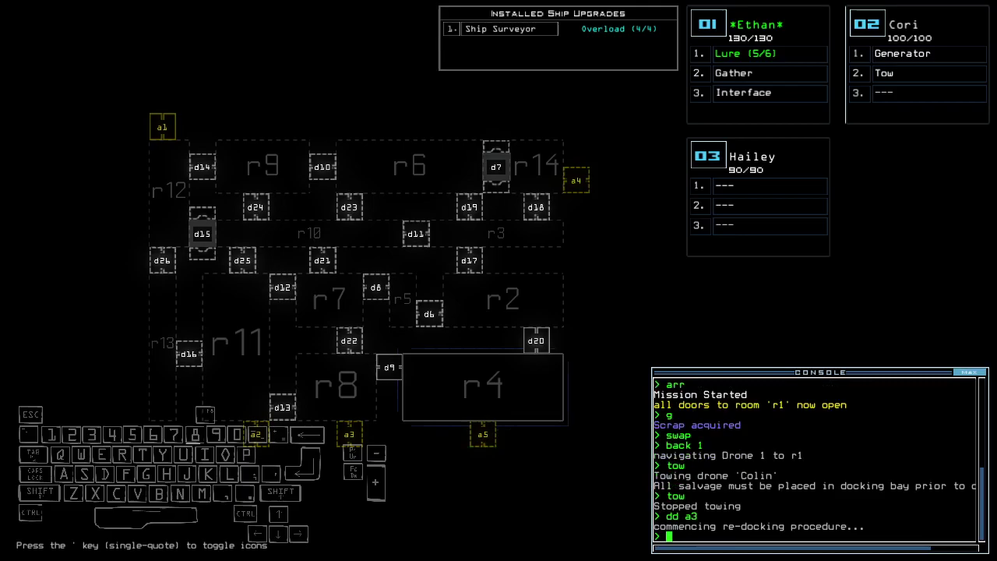
Open room r1's doors and gather fuel with drone 1
key("1")
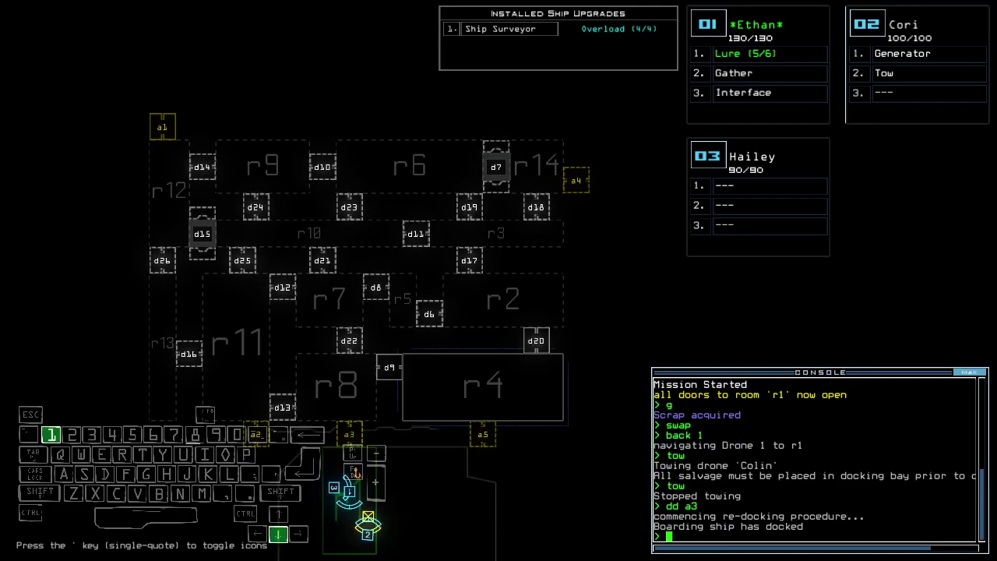
key("Down")
type("arr")
key("Return")
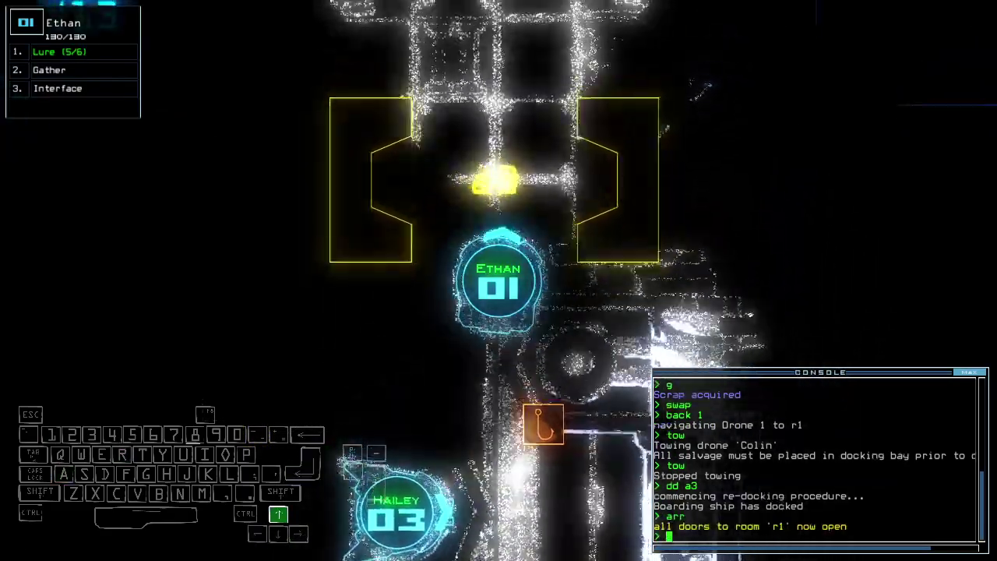
key("Up")
type("r")
key("Up")
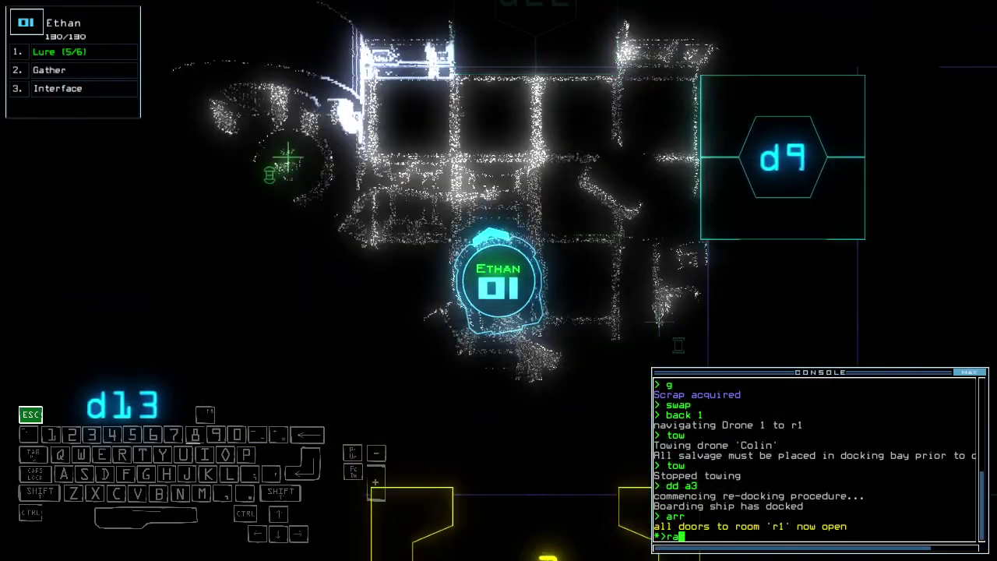
key("space")
type("g")
key("Return")
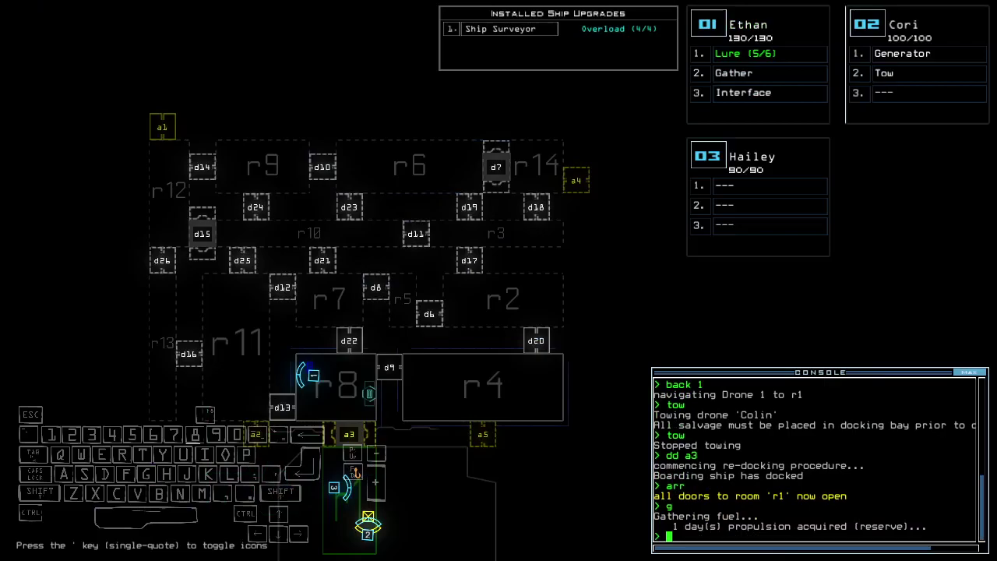
Pick up the dropped lure, re-dock at airlock a1, and check ship status
key("space")
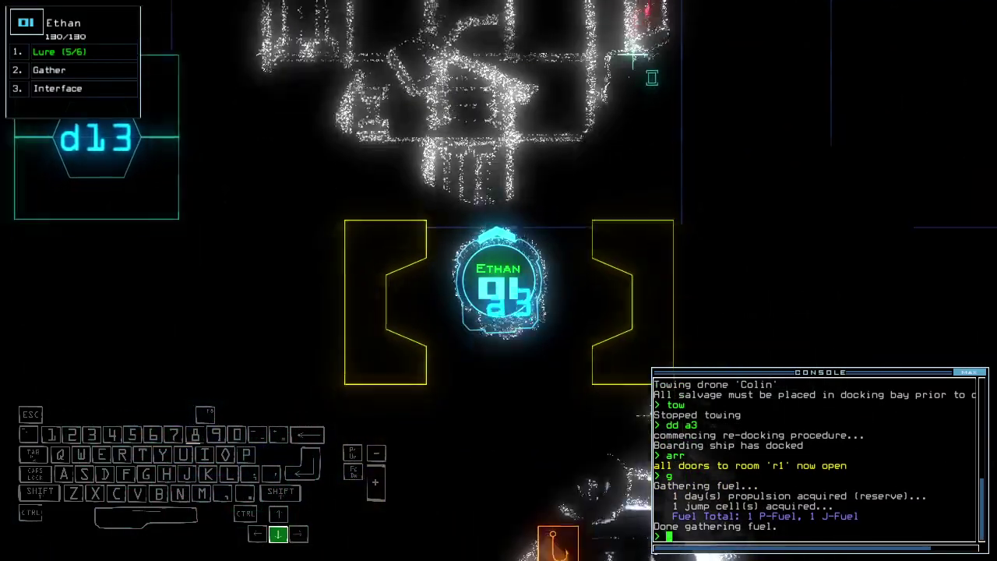
type("pickup")
key("Return")
key("space")
type("dd a1")
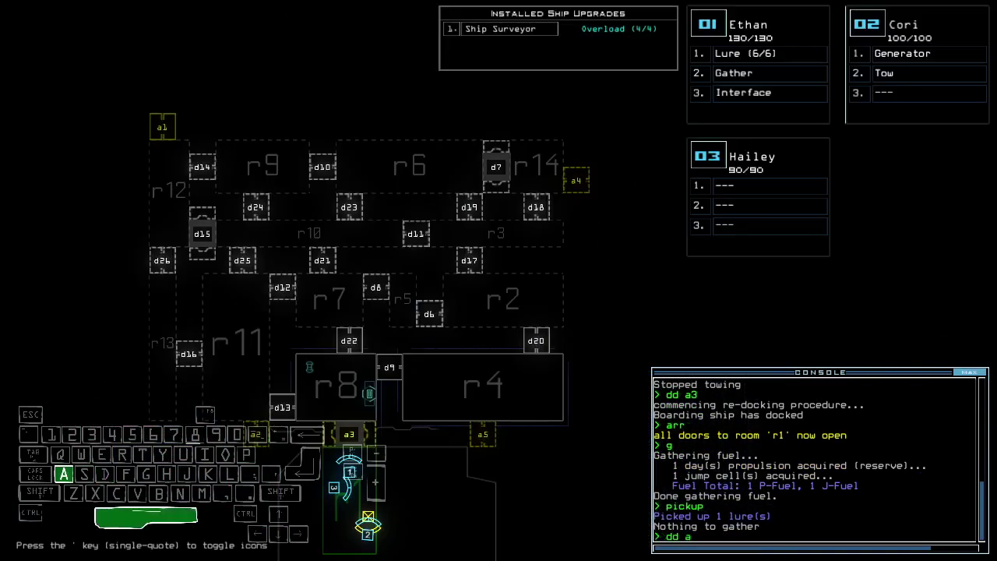
key("Return")
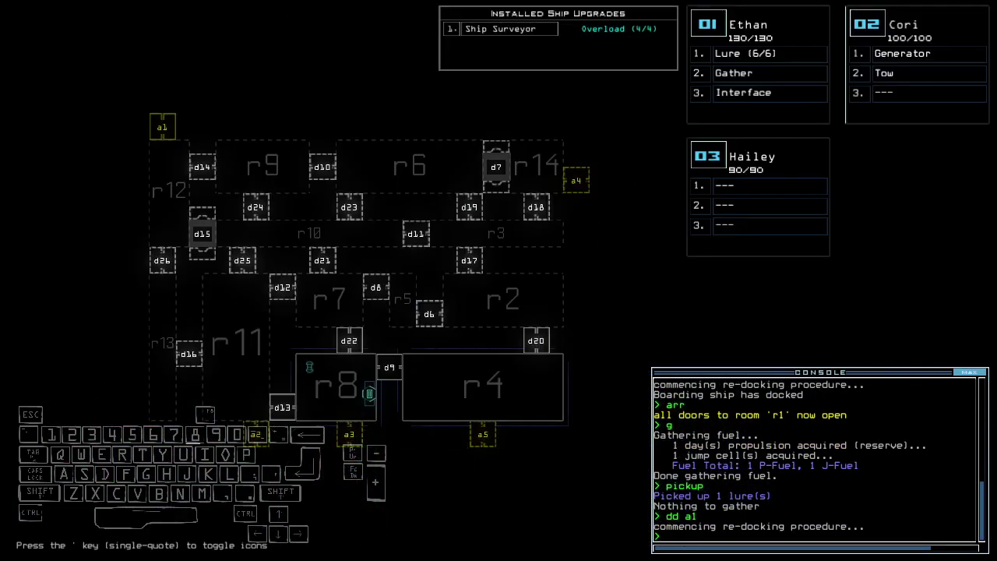
type("status")
key("Return")
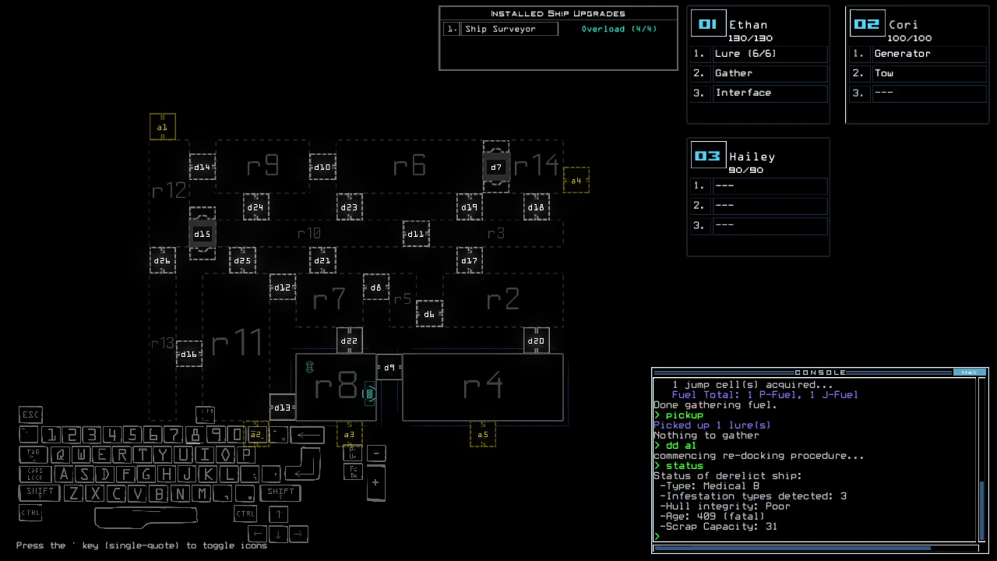
type("go")
Send drones to r12, collect scrap with drone 1, and tow the disabled drone with drone 2
key("Return")
key("space")
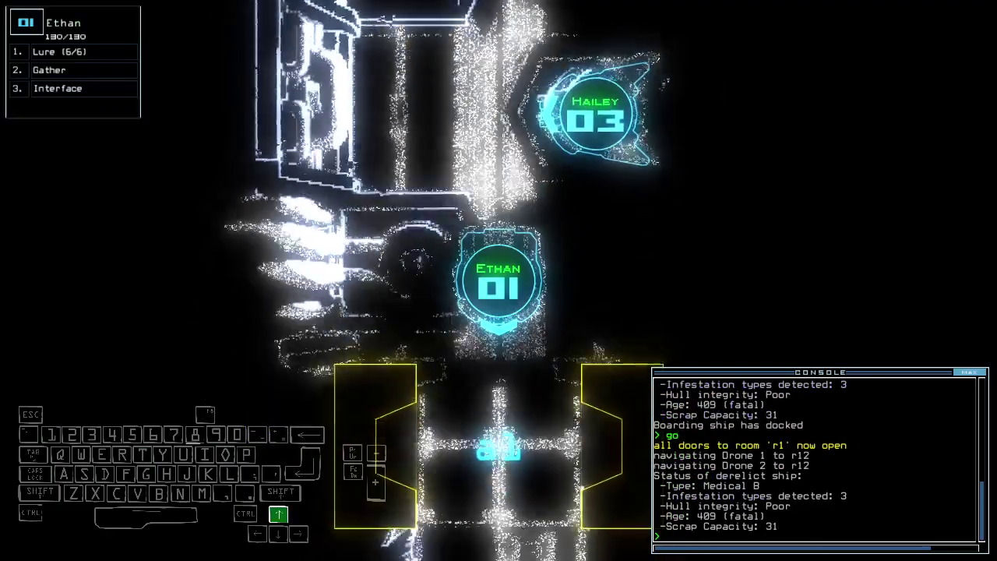
key("Up")
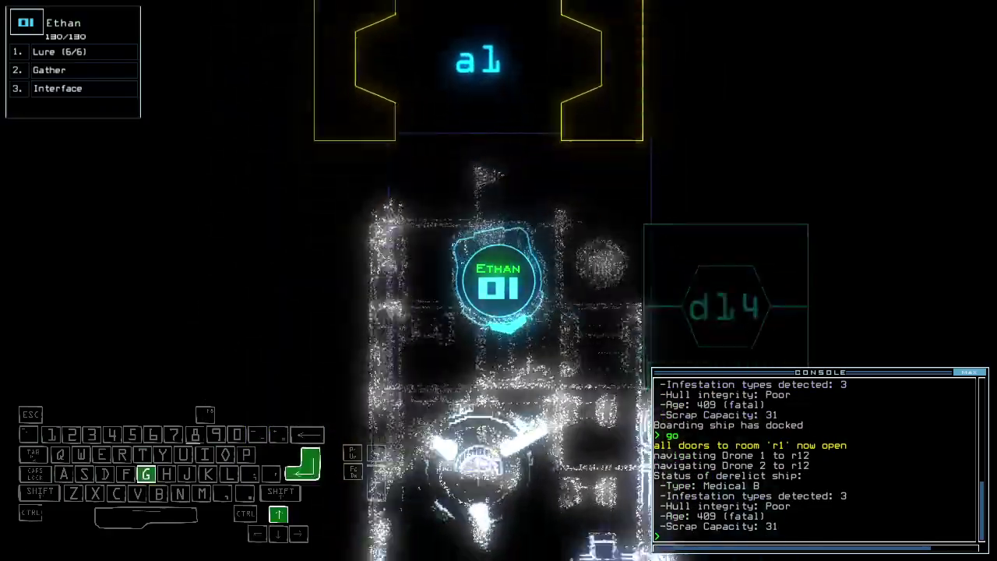
key("Return")
type("tow 2")
key("Return")
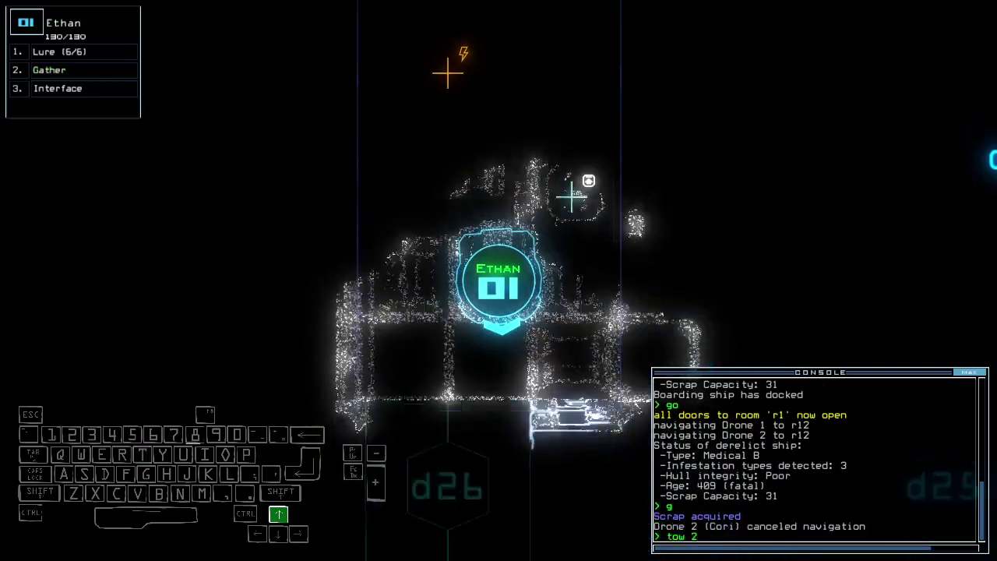
key("Up")
key("Return")
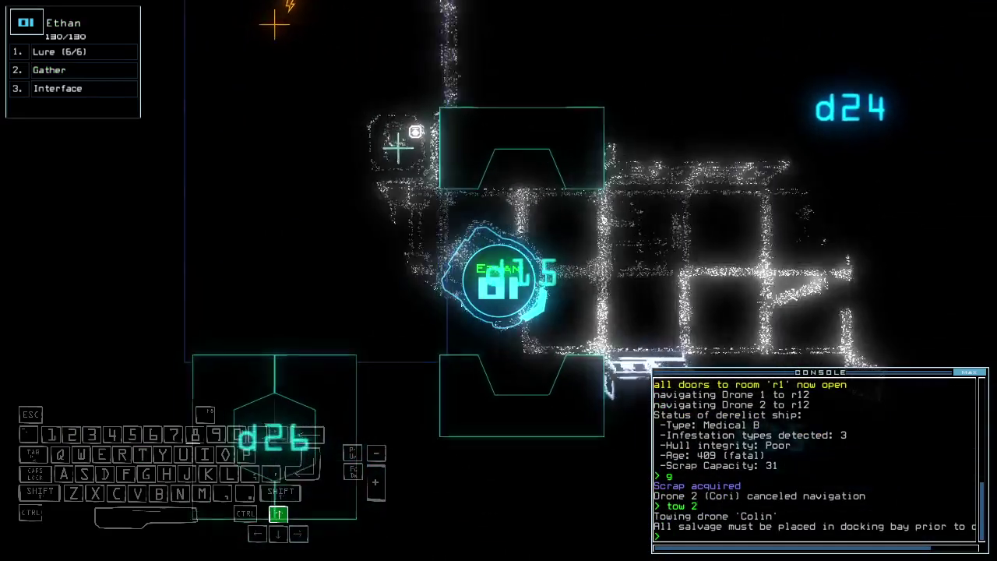
key("space")
Have drone 2 release its tow, take the Quarantine Bypass, and activate the generator
key("2")
key("Left")
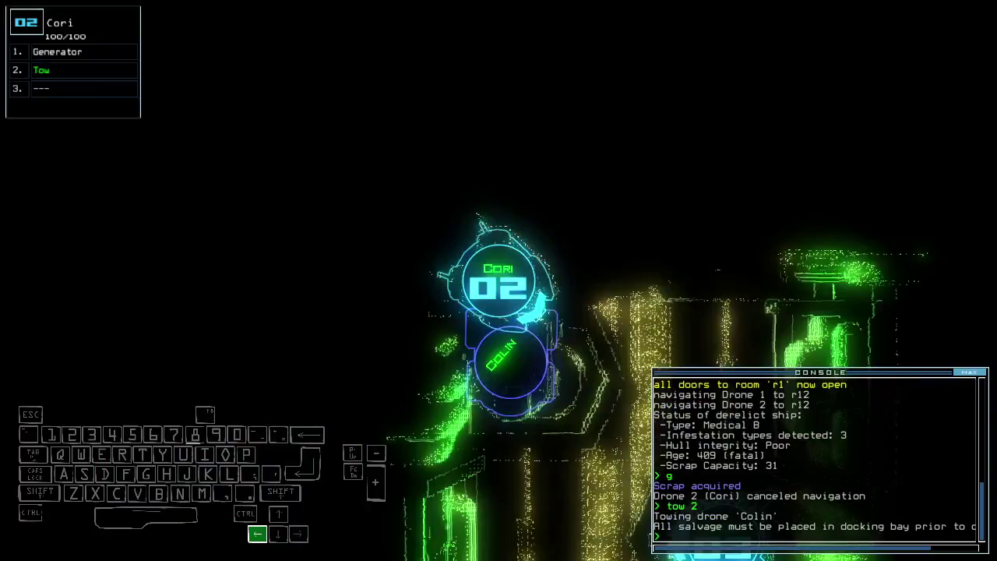
type("tow")
key("Return")
key("Up")
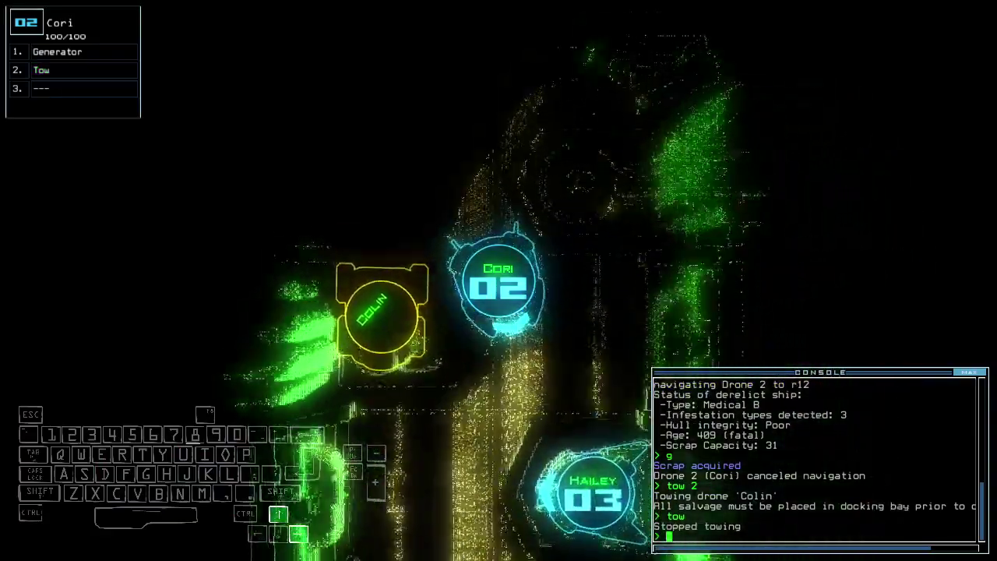
type("tow")
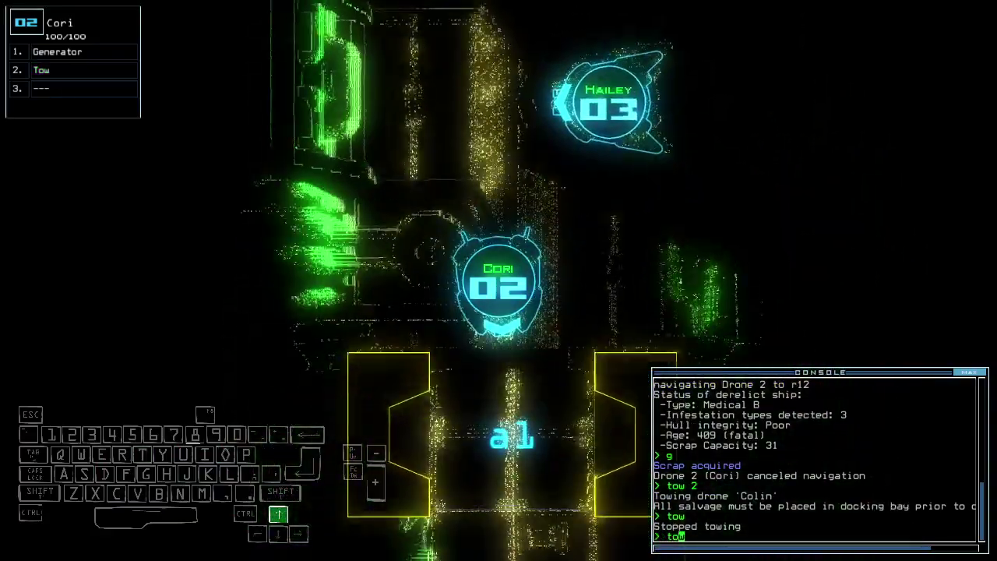
key("Up")
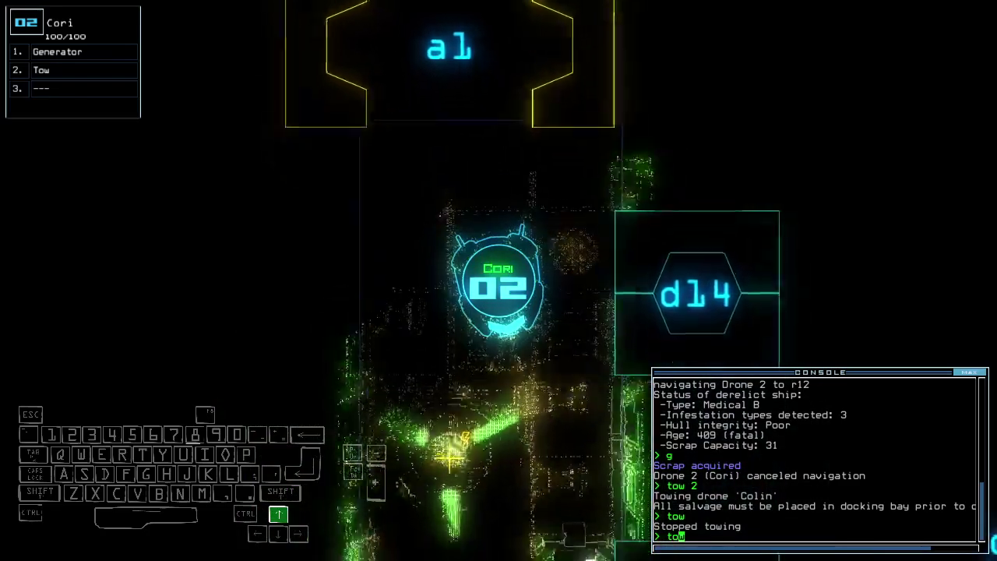
key("Return")
type("g")
key("Return")
key("Down")
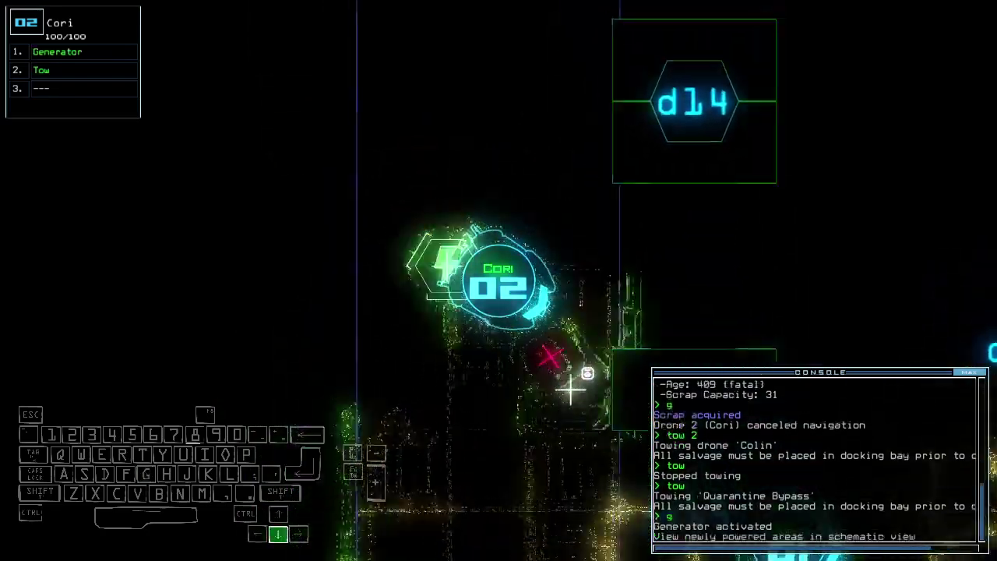
key("space")
Drop a lure with drone 1, send it to door d25, and scan the rooms
key("1")
key("Up")
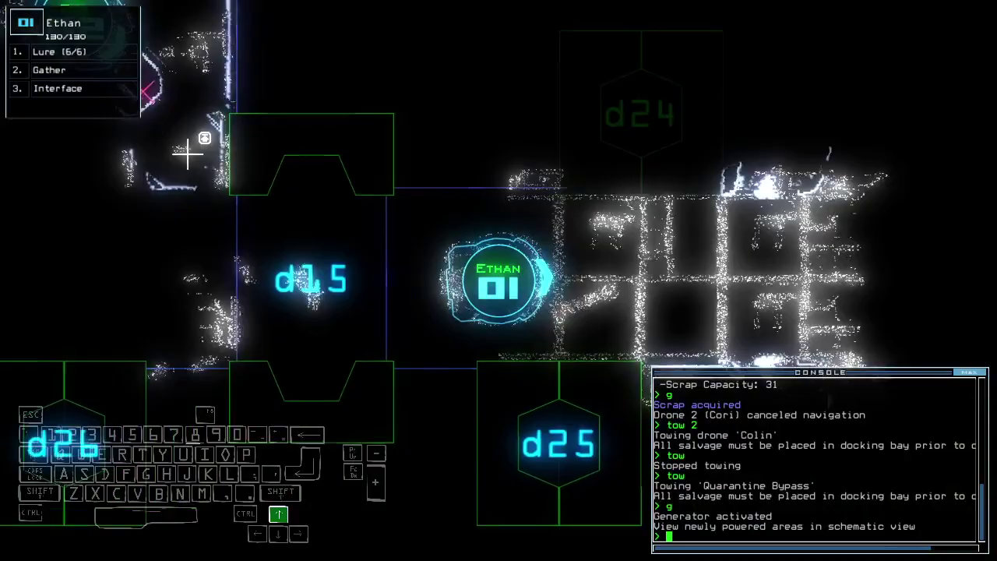
type("1")
key("Return")
type("d25")
key("Return")
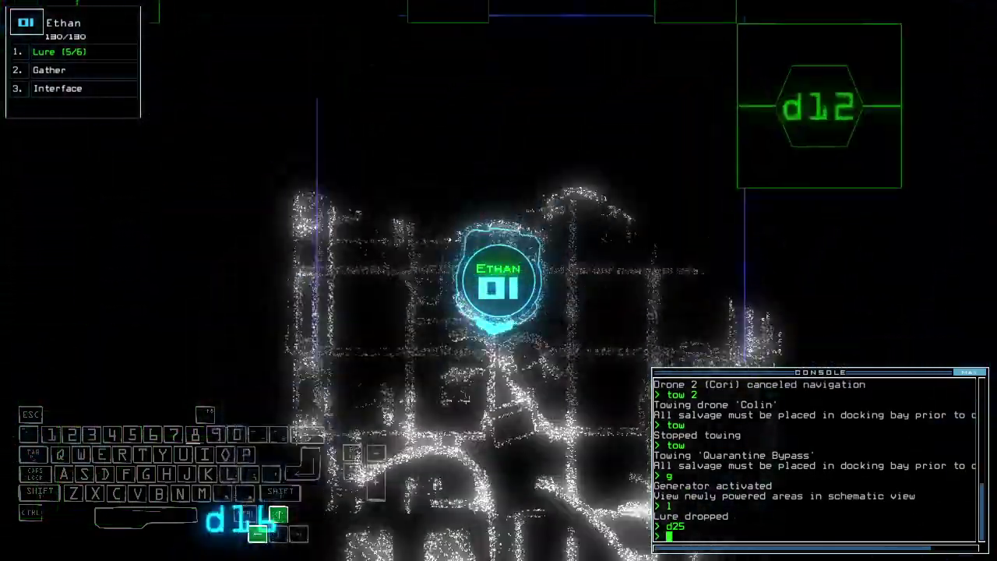
type("rv")
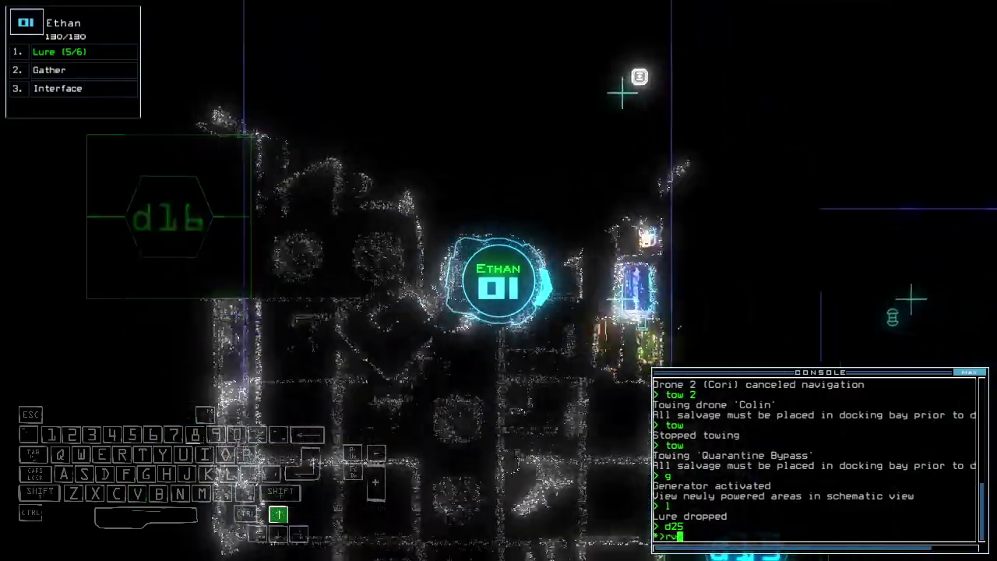
type("d")
key("Return")
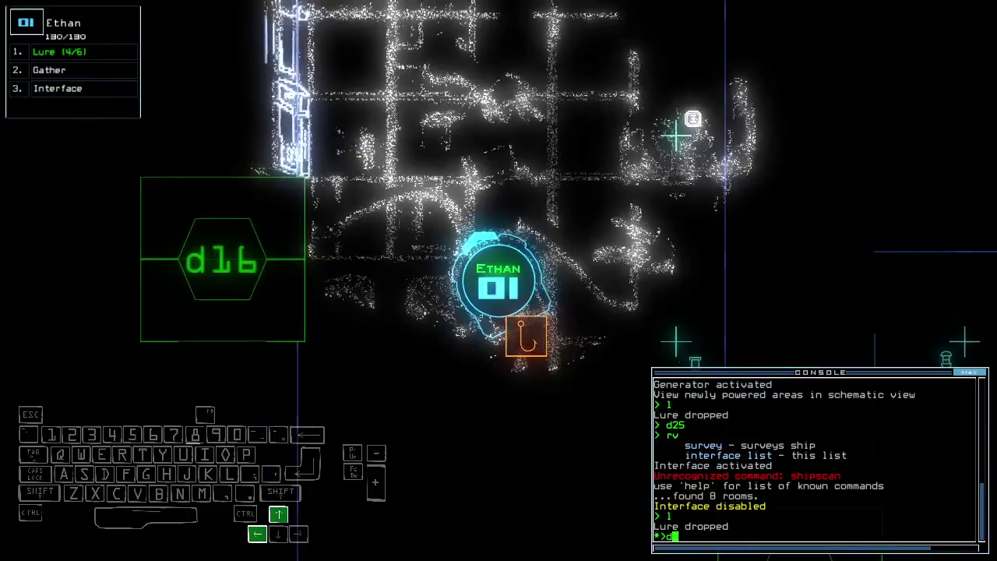
type("16")
Send drone 1 to door d16, gather scrap there, and pick up the lure
key("Return")
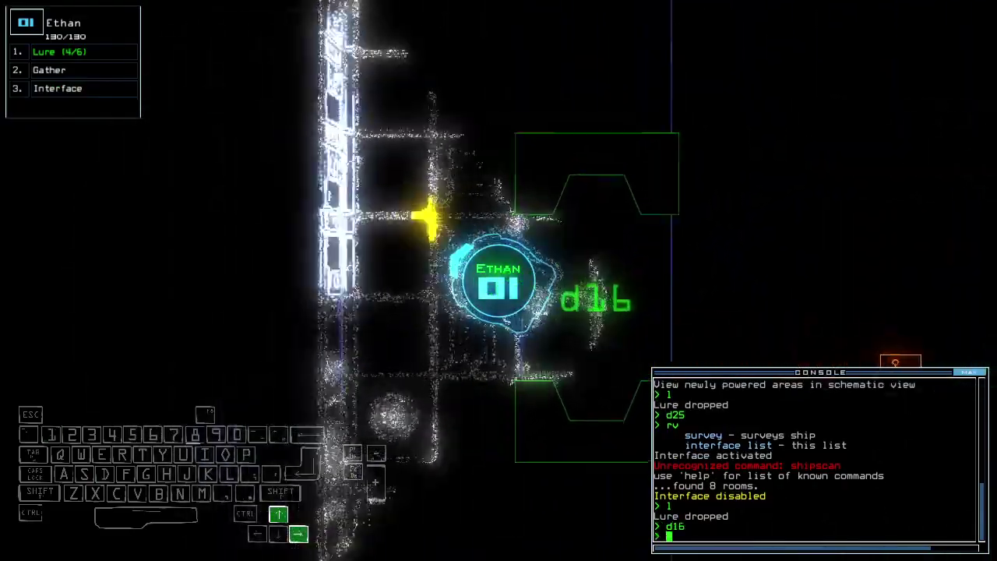
type("g")
key("Return")
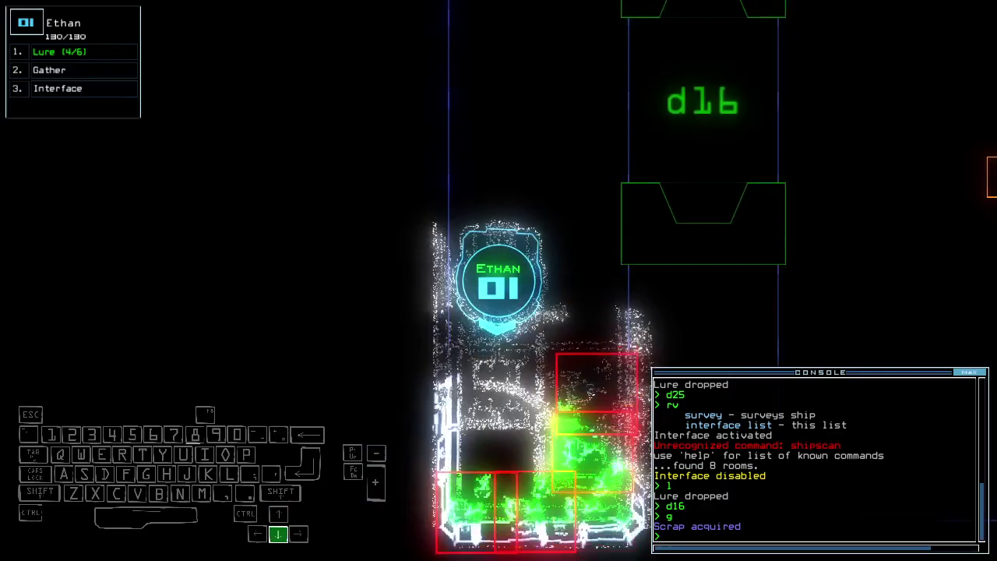
key("Up")
key("Up")
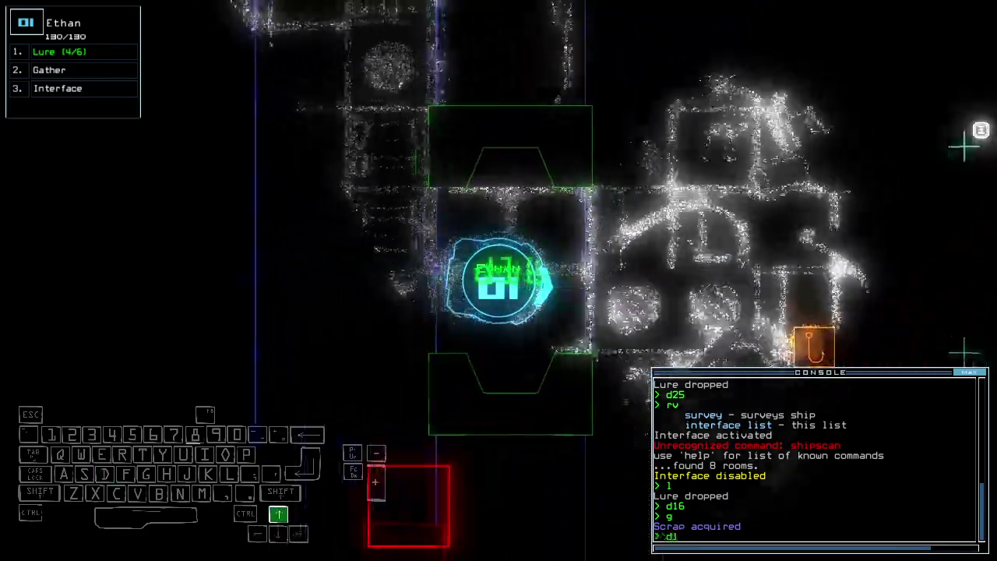
key("Return")
type("pickup")
key("Return")
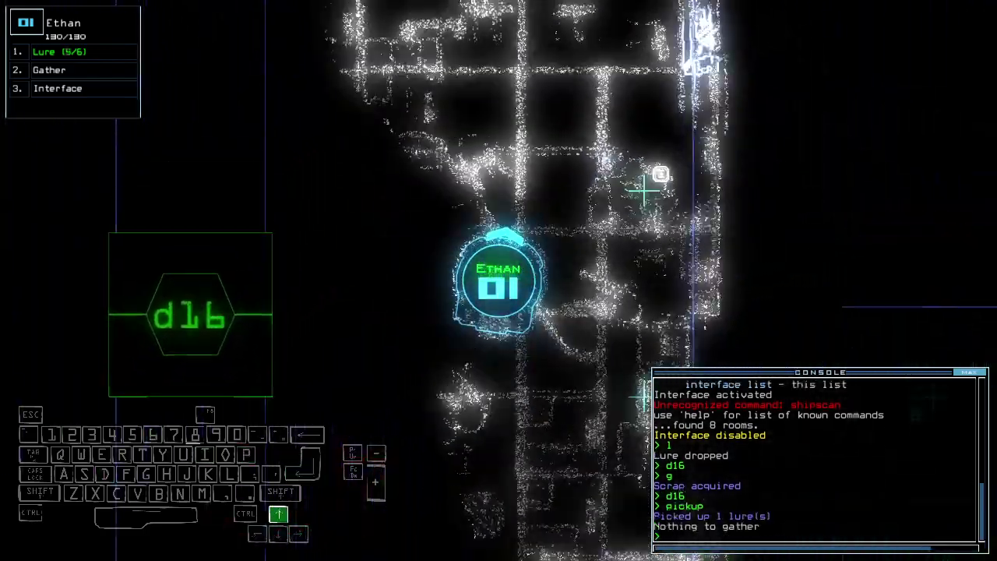
key("Tab")
key("Tab")
type("1")
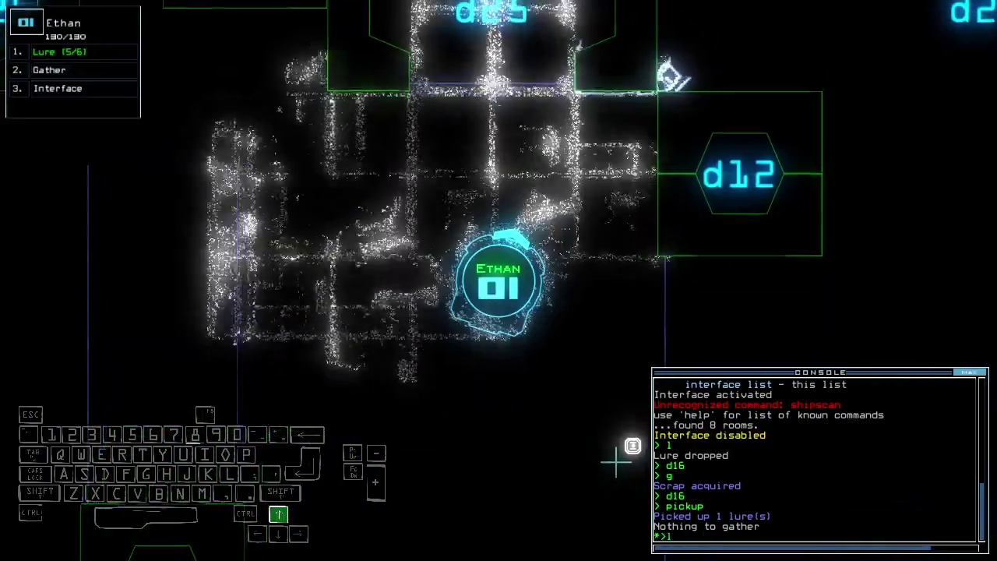
Drop a lure, move drone 1 to door d12, and close the nearby doors
key("Return")
key("Right")
type("d12")
key("Return")
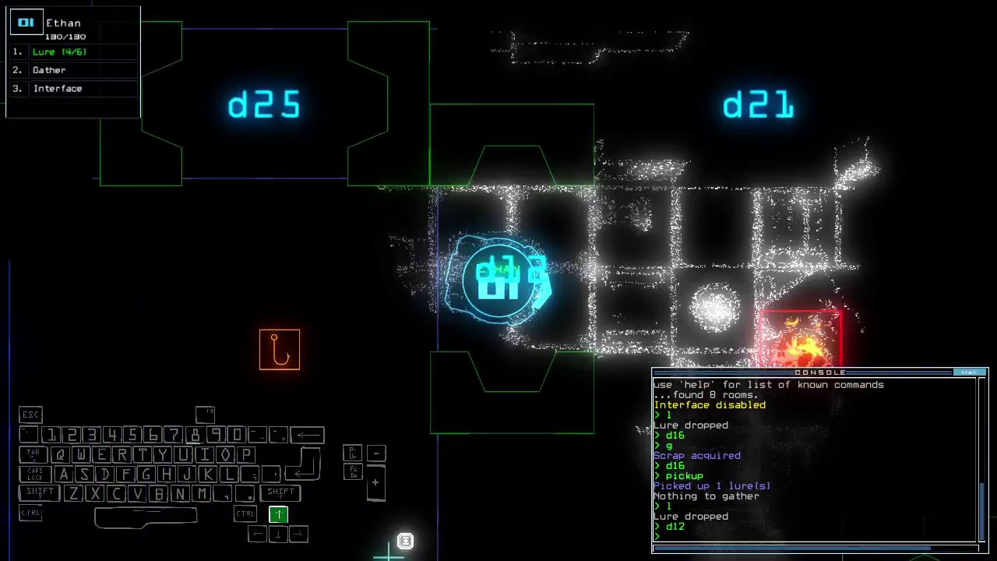
key("Down")
type("cccc")
key("Return")
key("Left")
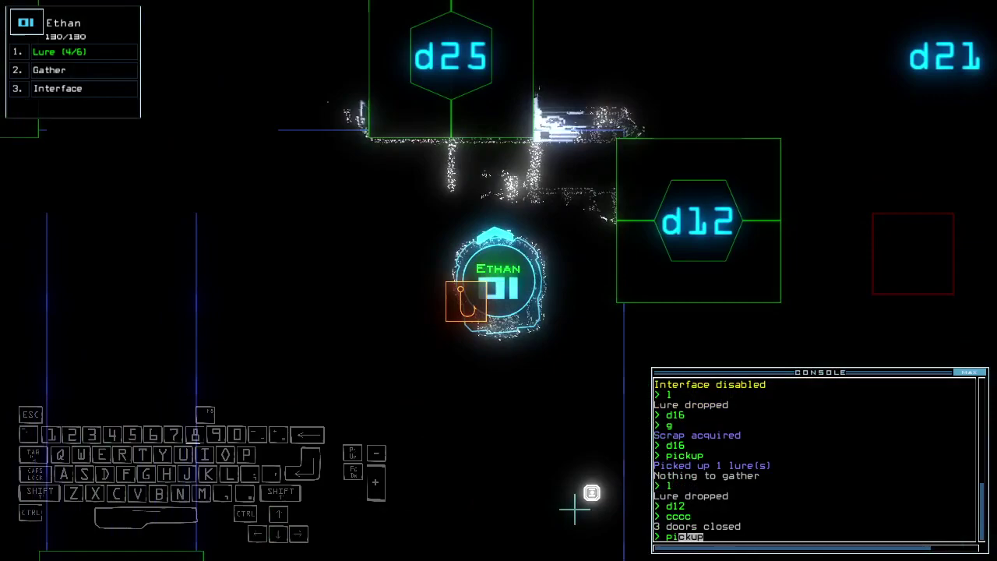
key("Return")
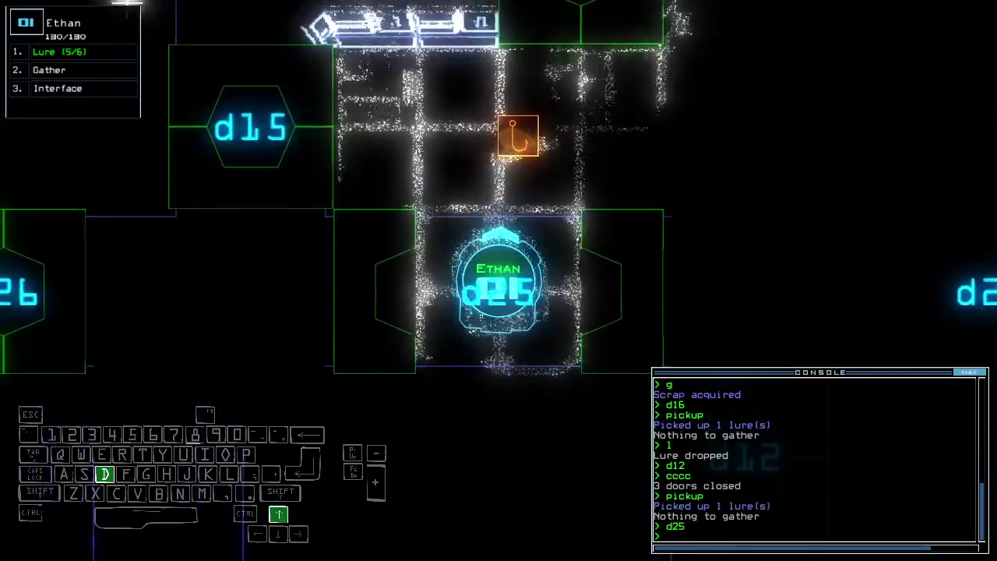
type("d25")
Return Ethan to door d25, gather scrap, and toggle doors d11 and d25
key("Return")
type("g")
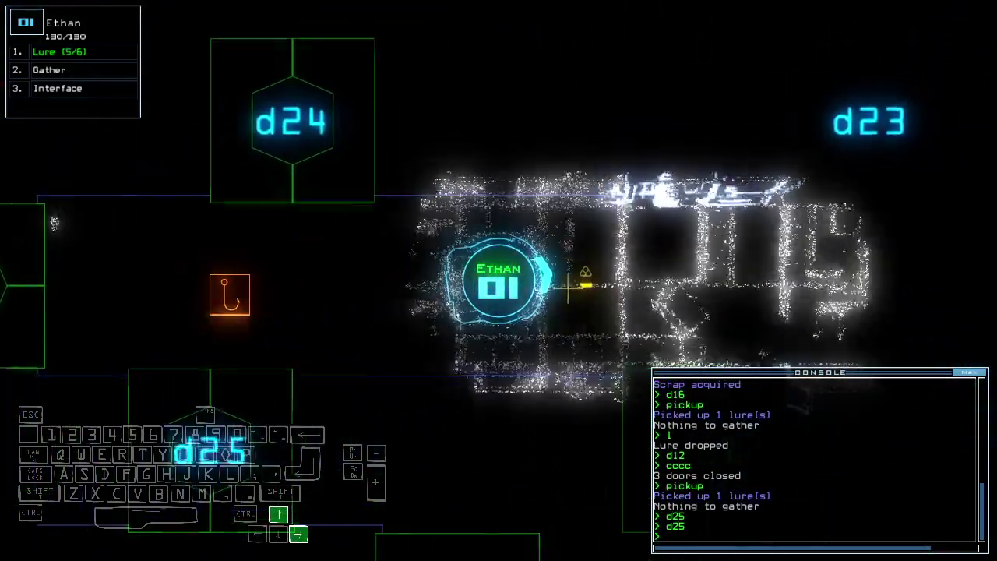
key("Return")
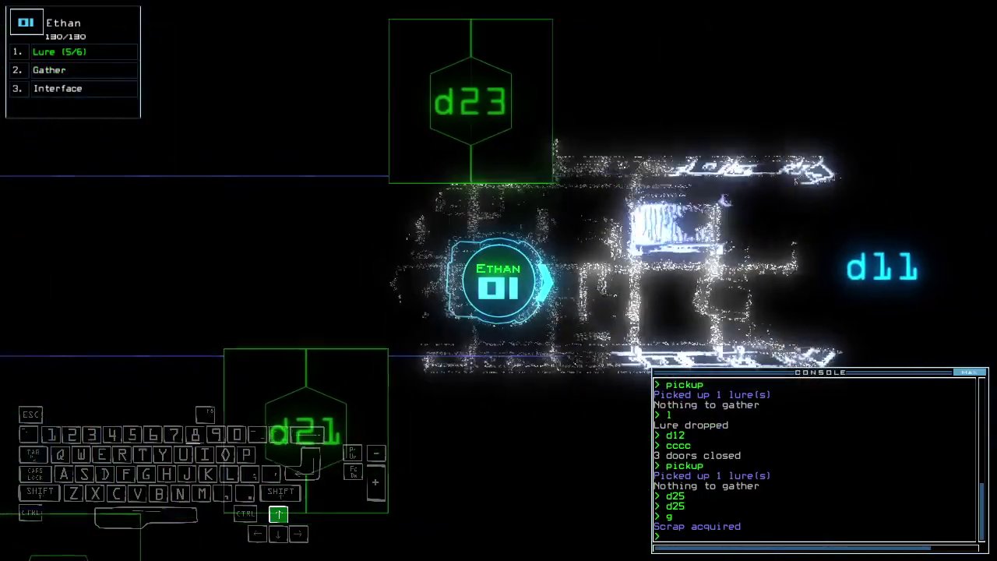
type("d11")
key("Return")
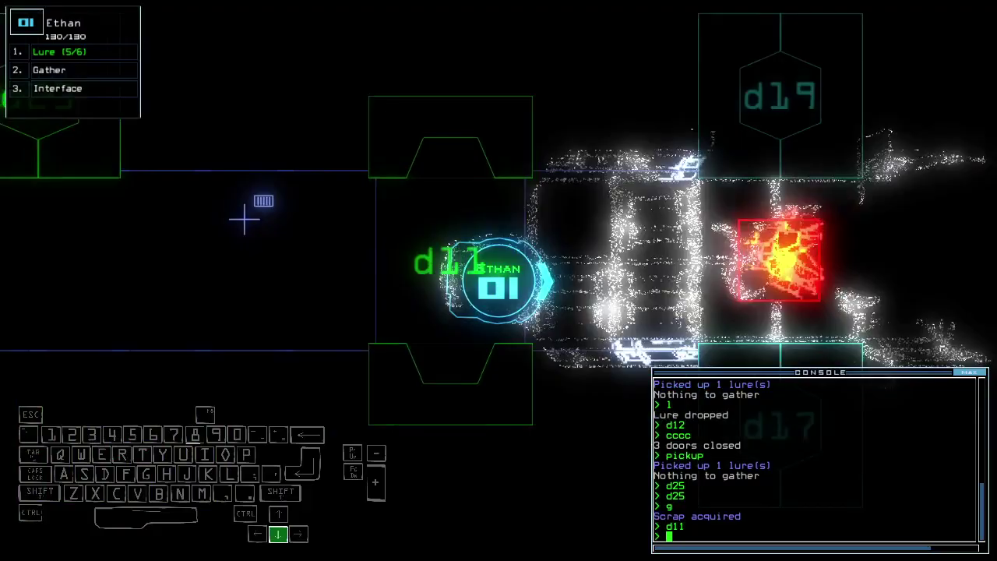
type("d11")
key("Return")
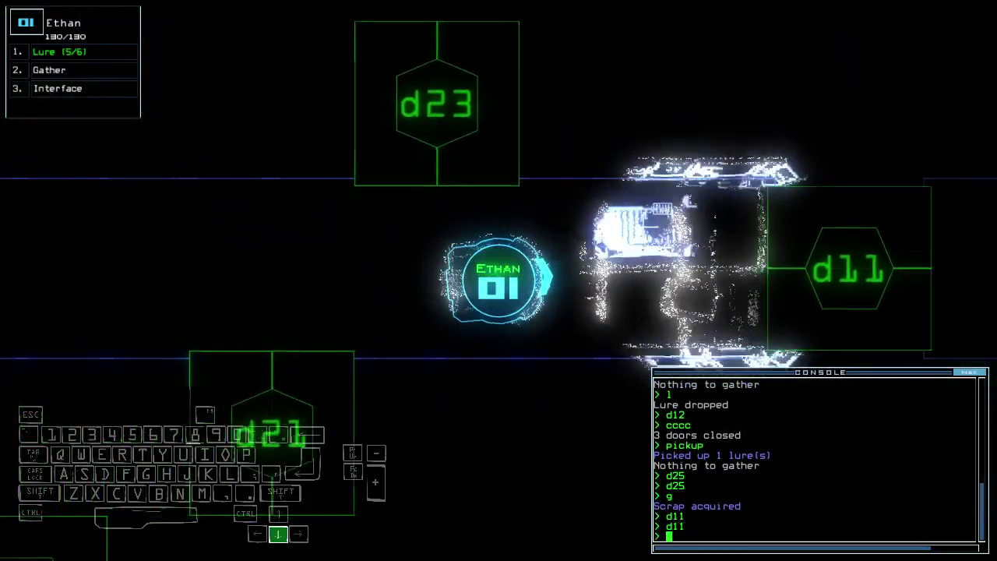
type("d25")
key("Return")
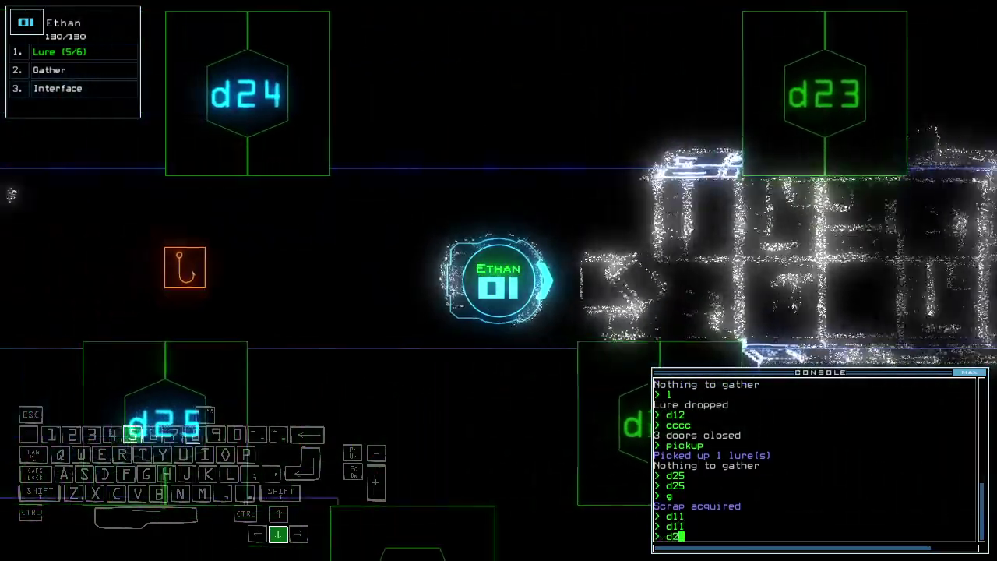
type("back 2")
Send drone 2 to r1, check mission time, stop Cori's tow, and reactivate the generator
key("Return")
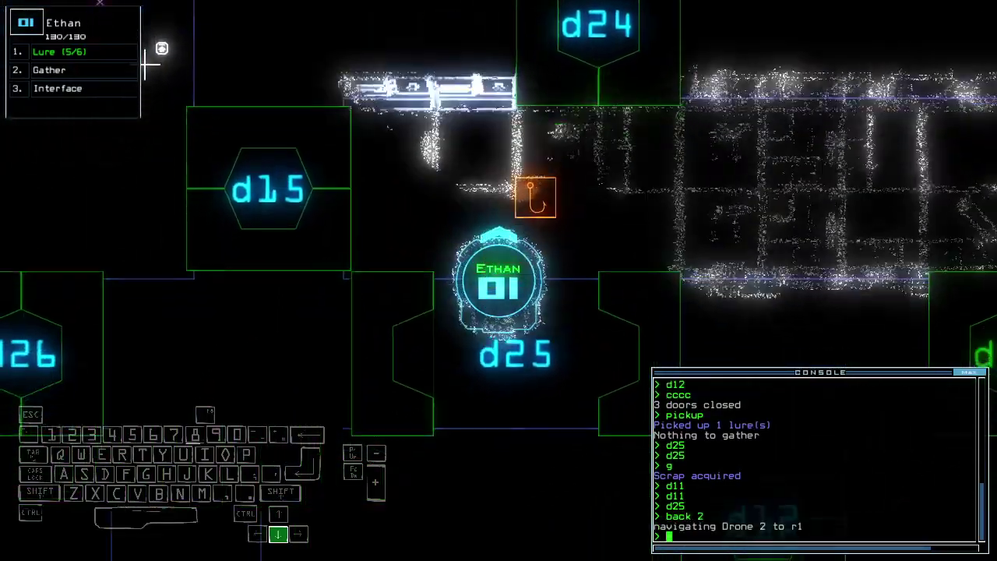
key("space")
type("2")
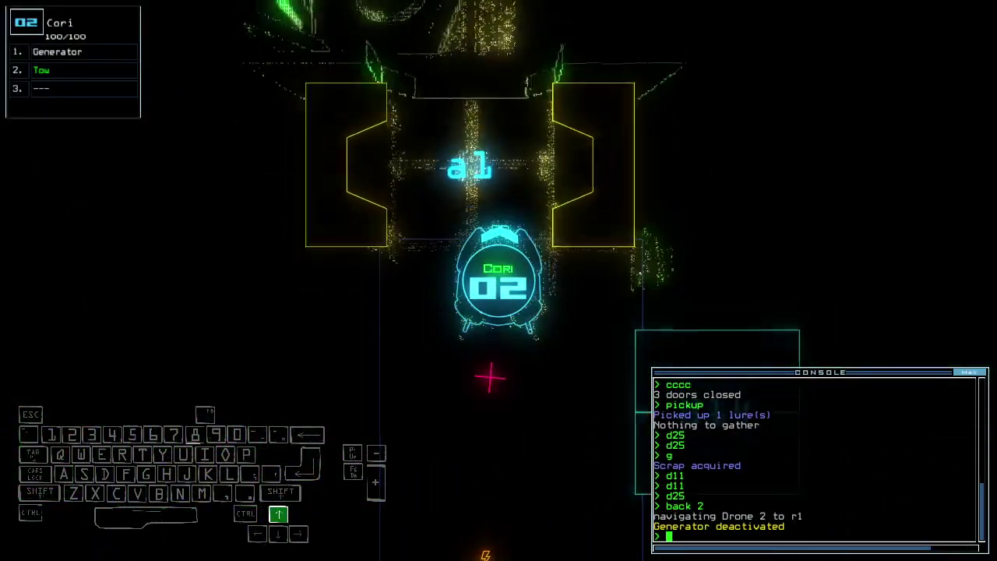
type("te")
key("Return")
type("to")
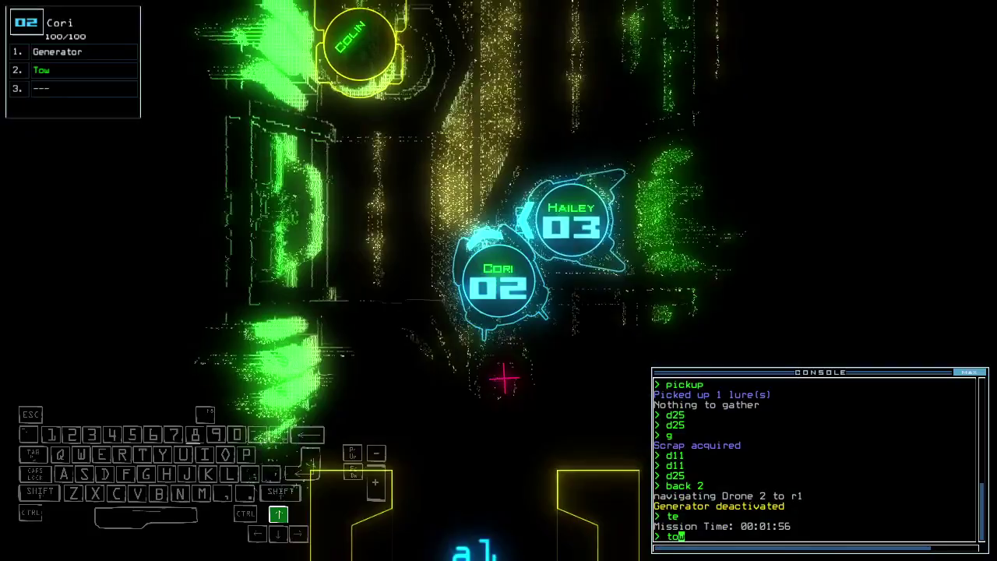
type("w")
key("Return")
type("te")
key("Return")
key("Right")
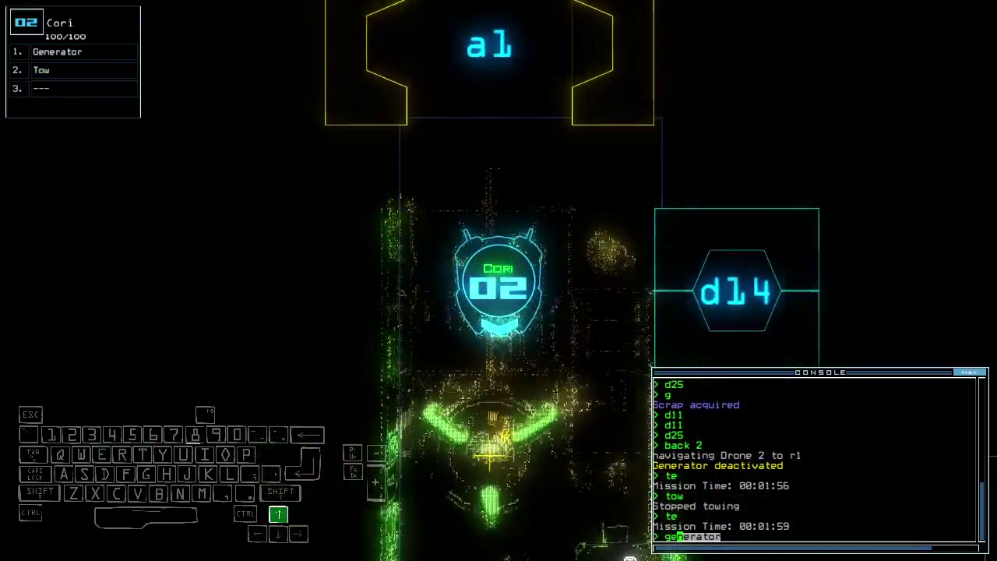
key("space")
Drive Ethan down the corridor, pick up the nearby lure, and drop it again
key("1")
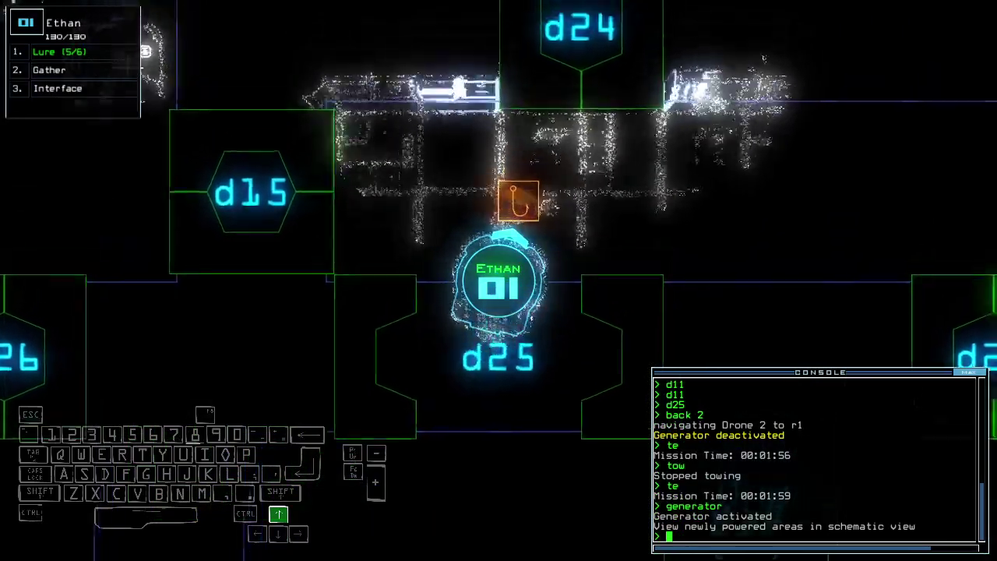
key("Up")
key("Right")
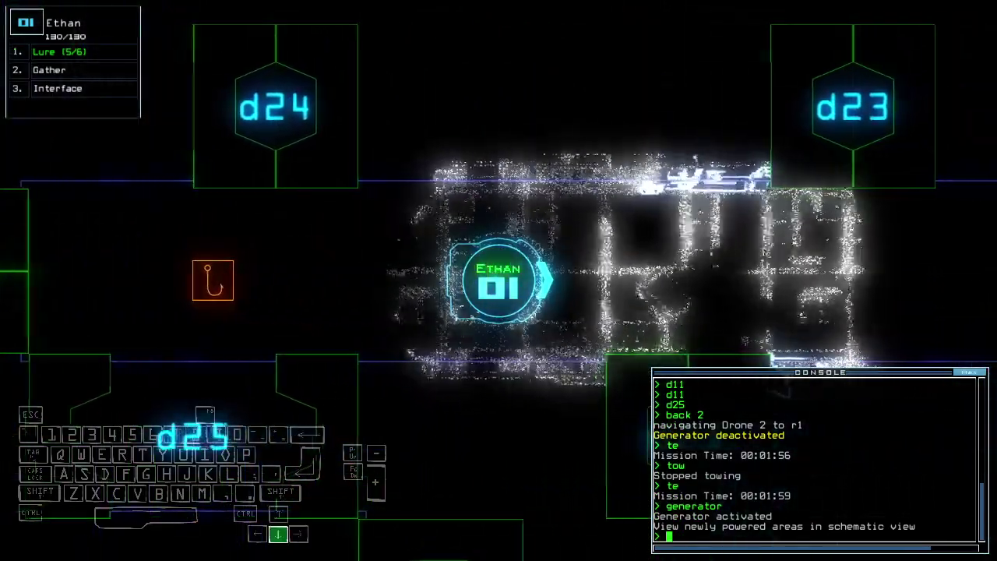
key("Down")
key("Down")
type("pickup")
key("Return")
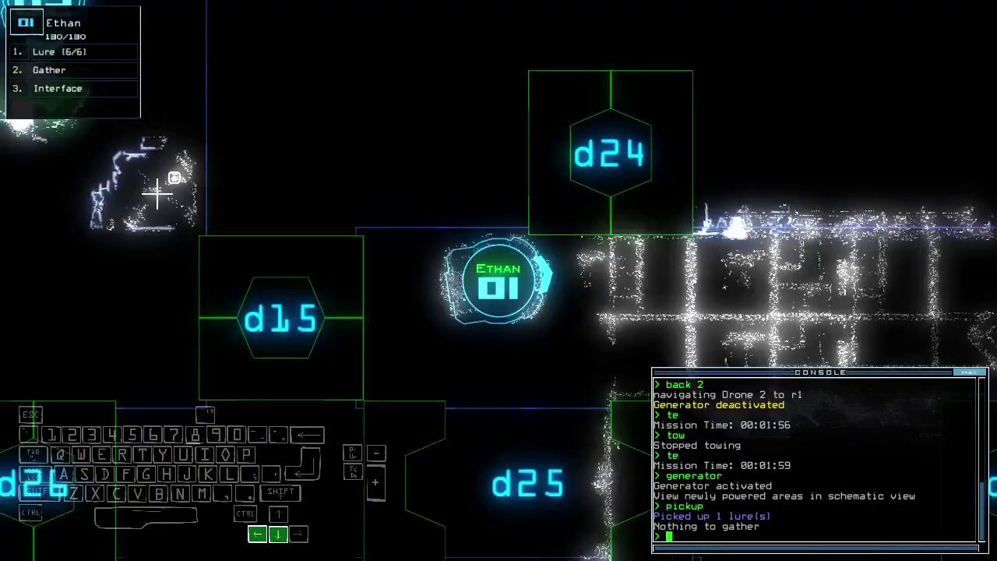
type("1")
key("Return")
key("space")
key("space")
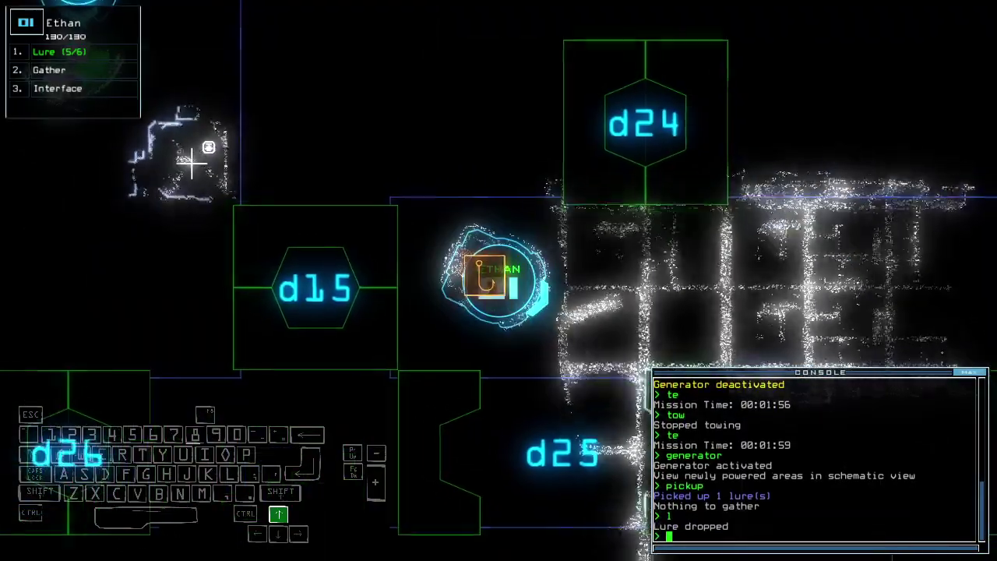
Toggle doors d23, d15 and d25 with Ethan
key("Up")
type("d23")
key("Return")
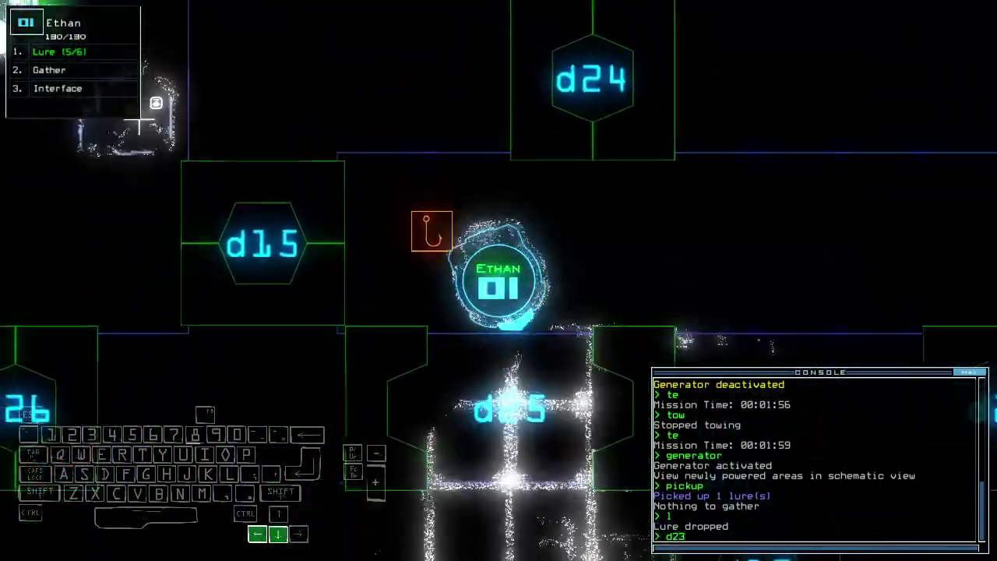
key("Down")
type("d15")
key("Return")
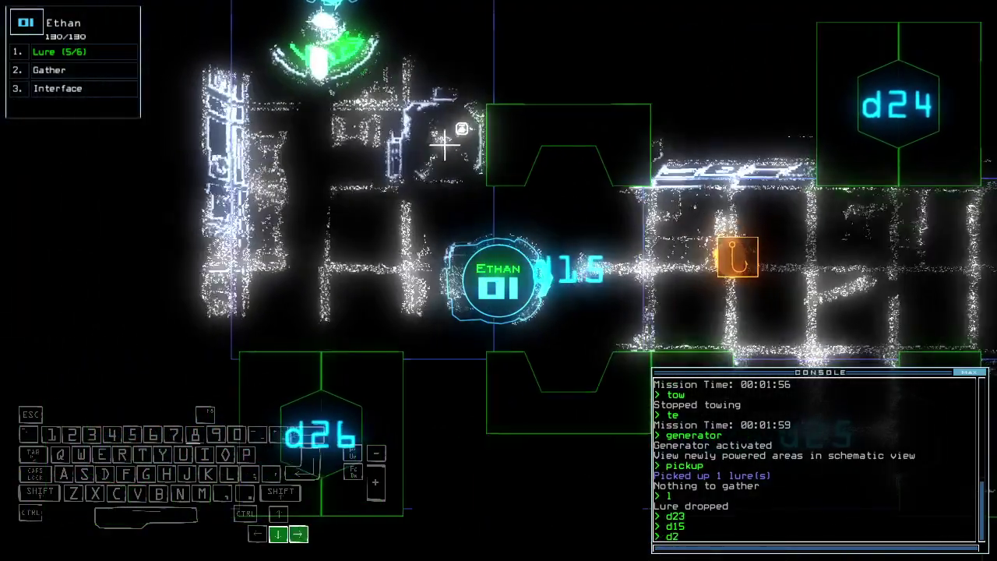
type("d25")
key("Return")
key("space")
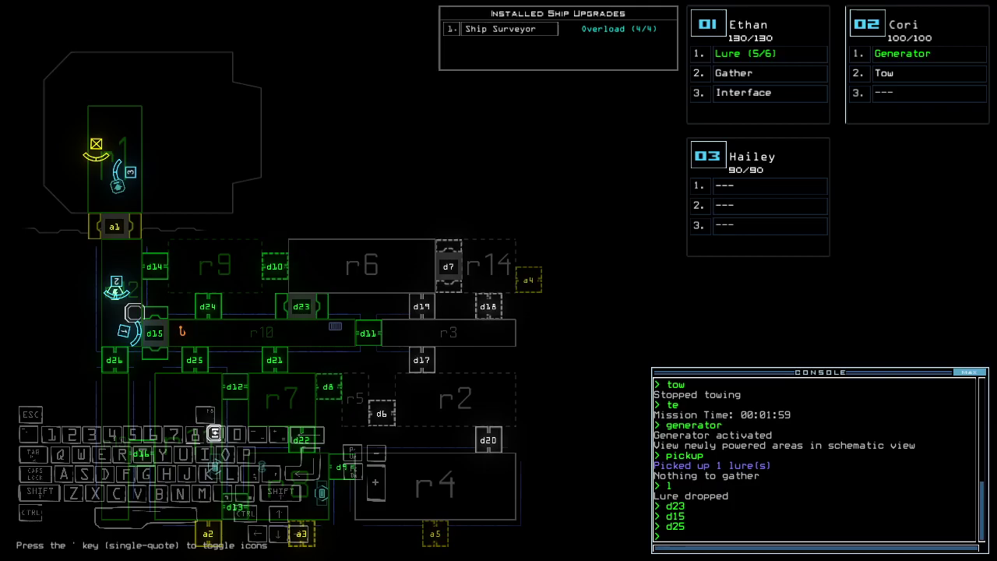
Check drone positions on the schematic and toggle door d15
key("space")
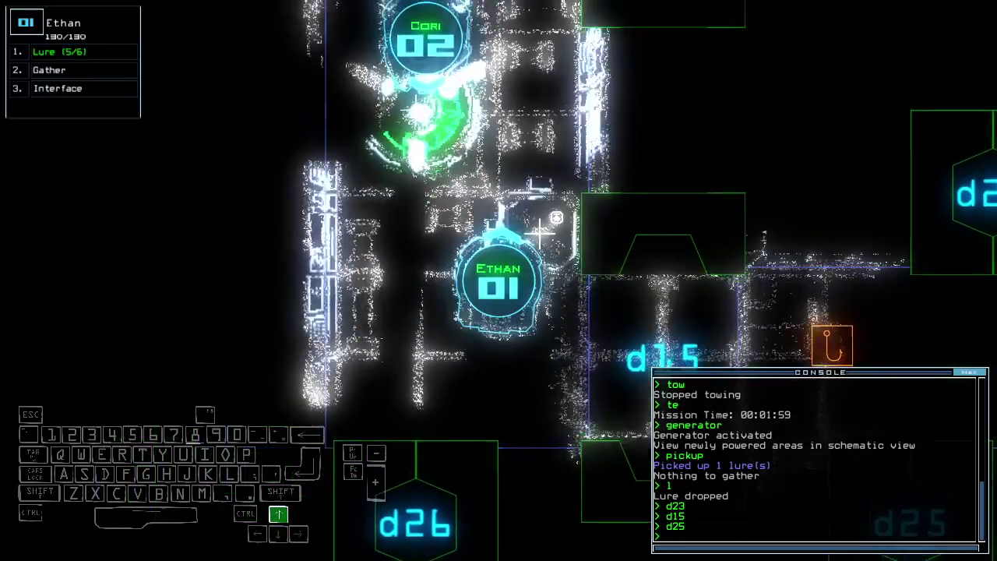
key("Up")
key("Up")
key("Up")
key("space")
type("d")
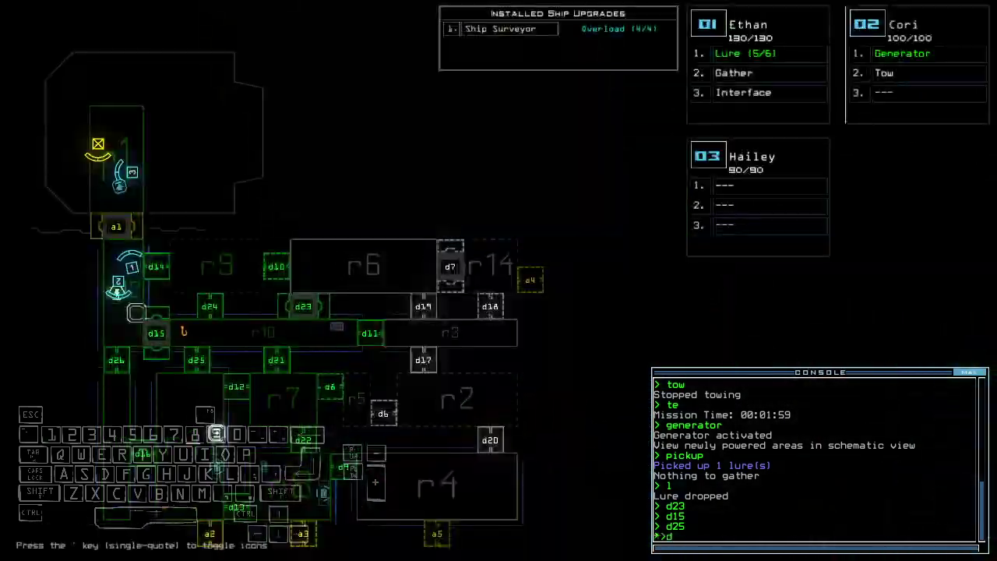
key("Return")
key("space")
Drop Ethan's fourth lure (4/6) and re-dock the ship at airlock a4
key("Up")
key("Up")
key("Up")
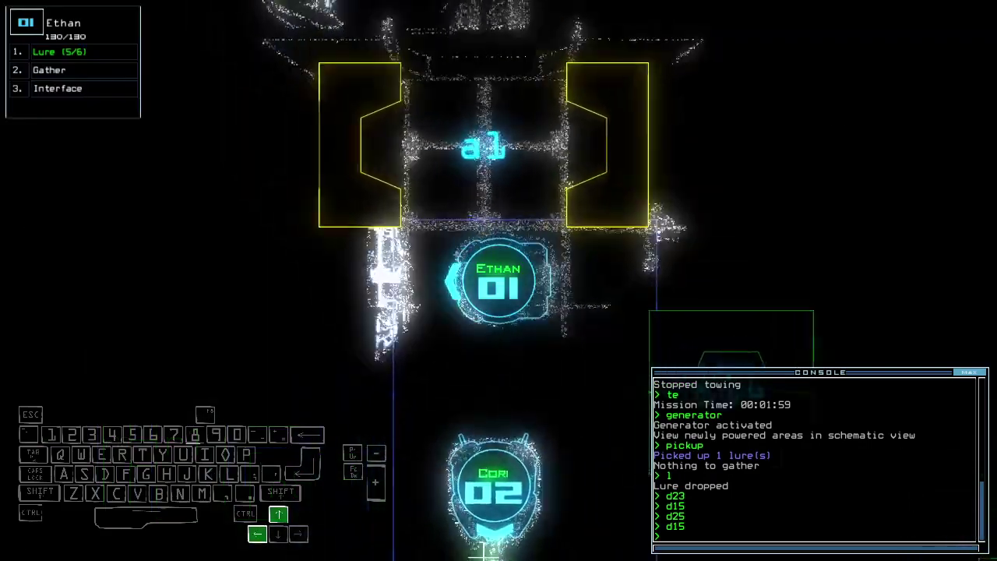
type("1")
key("Return")
key("Down")
key("Down")
key("Down")
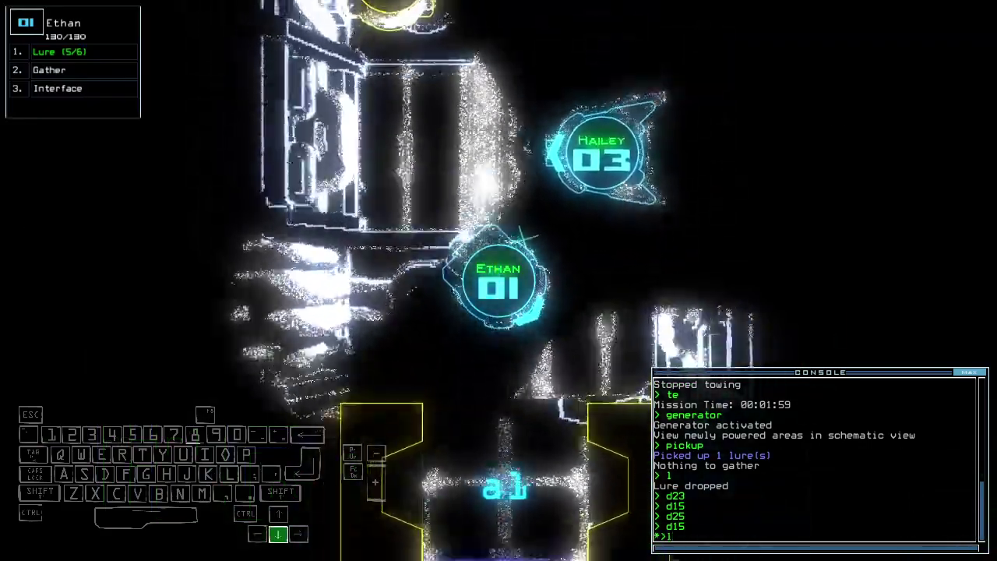
key("space")
type("d")
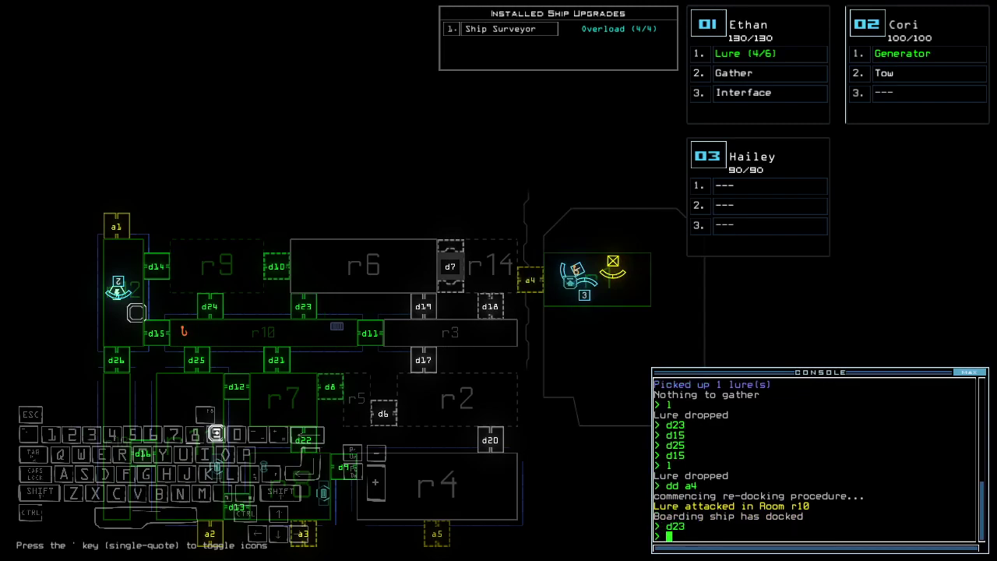
Have Cori switch the generator back on, and open all doors to room r1
key("2")
key("Up")
key("Up")
key("Up")
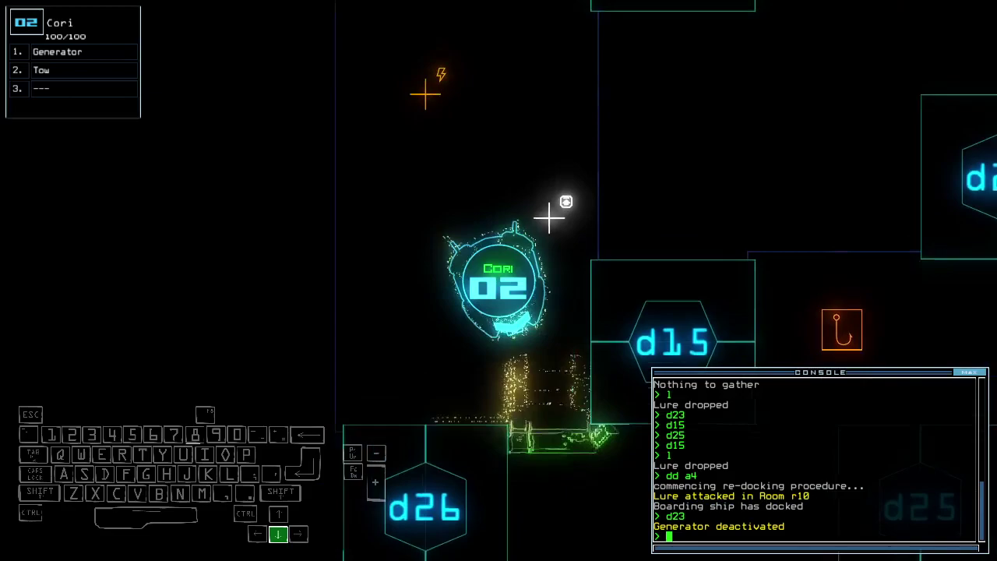
type("generator")
key("Return")
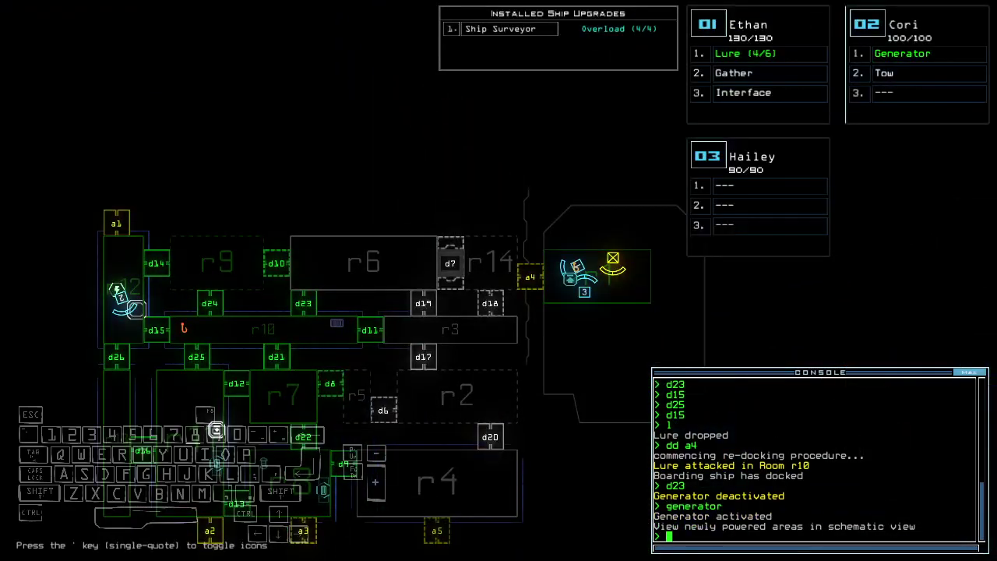
type("1arr")
key("Return")
Drive Ethan forward to drop a lure near the airlock, then close room r1's doors
key("Up")
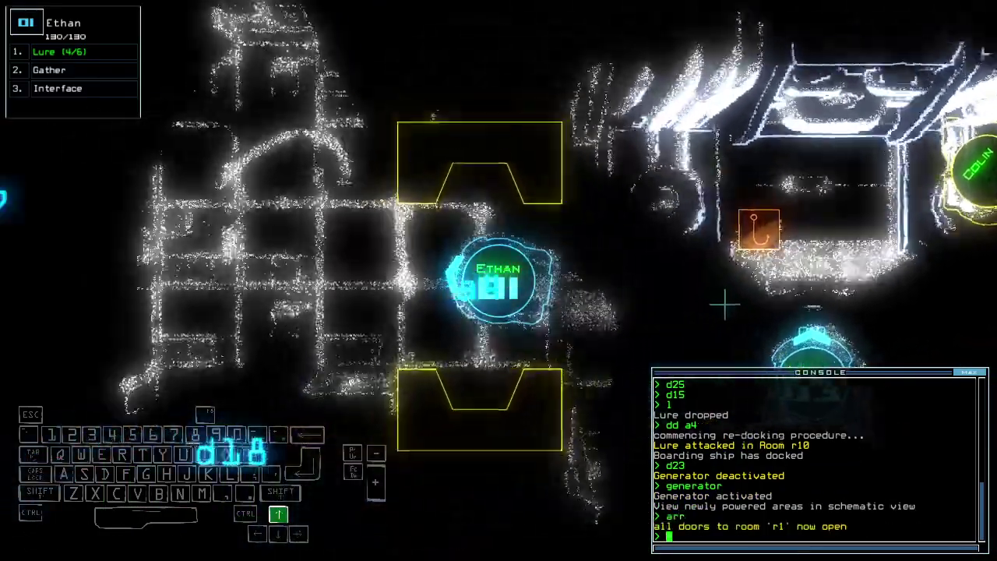
type("l")
key("Return")
key("Down")
type("ra")
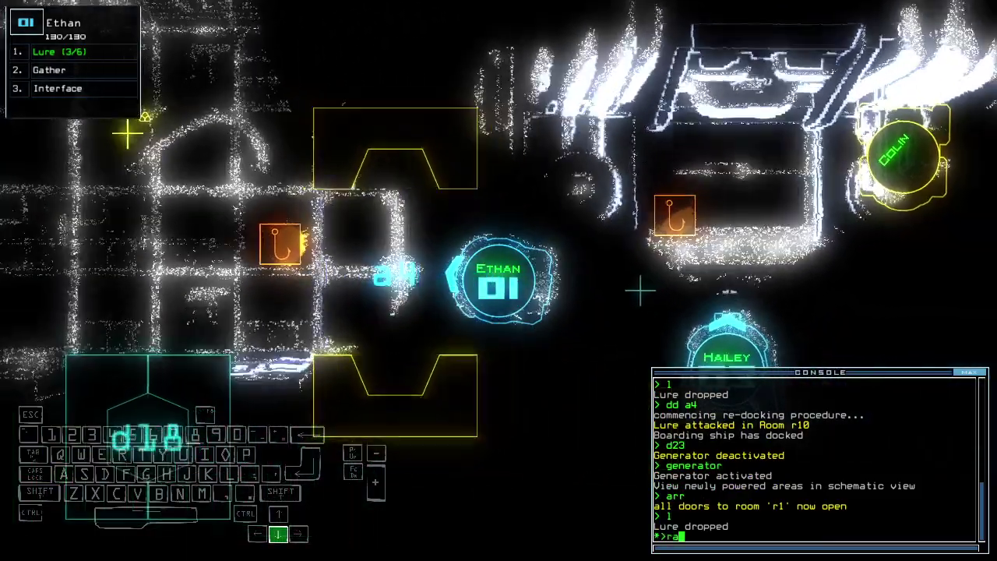
key("Return")
key("space")
type("d24 d21 d11")
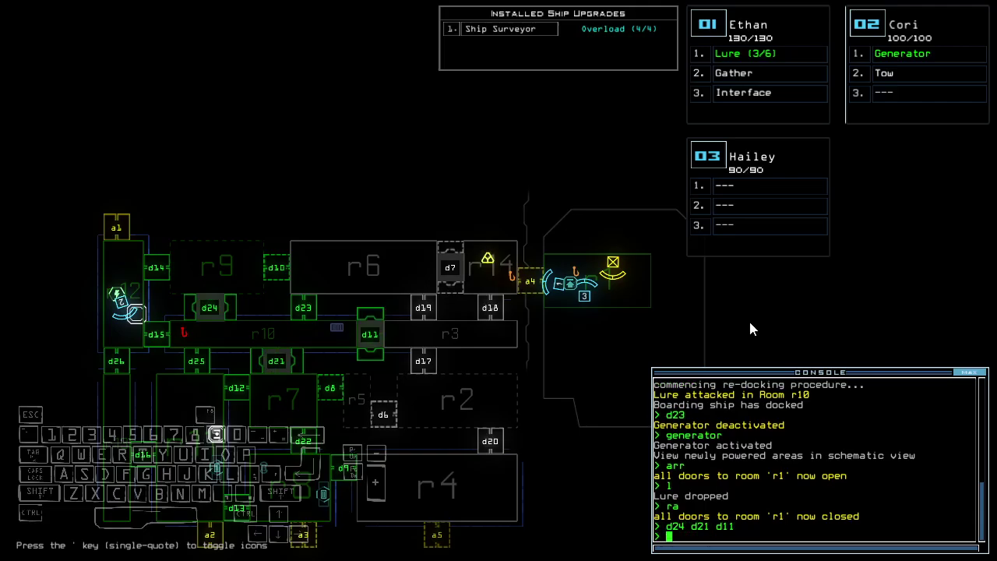
type("arr")
Reopen room r1's doors, gather scrap, and close the three doors around Ethan
key("Return")
key("space")
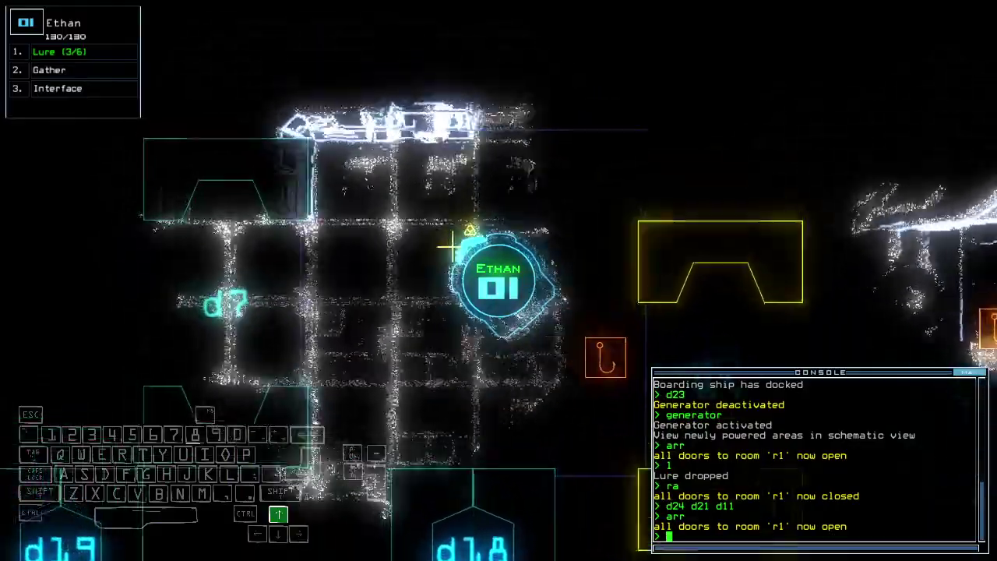
type("g")
key("Return")
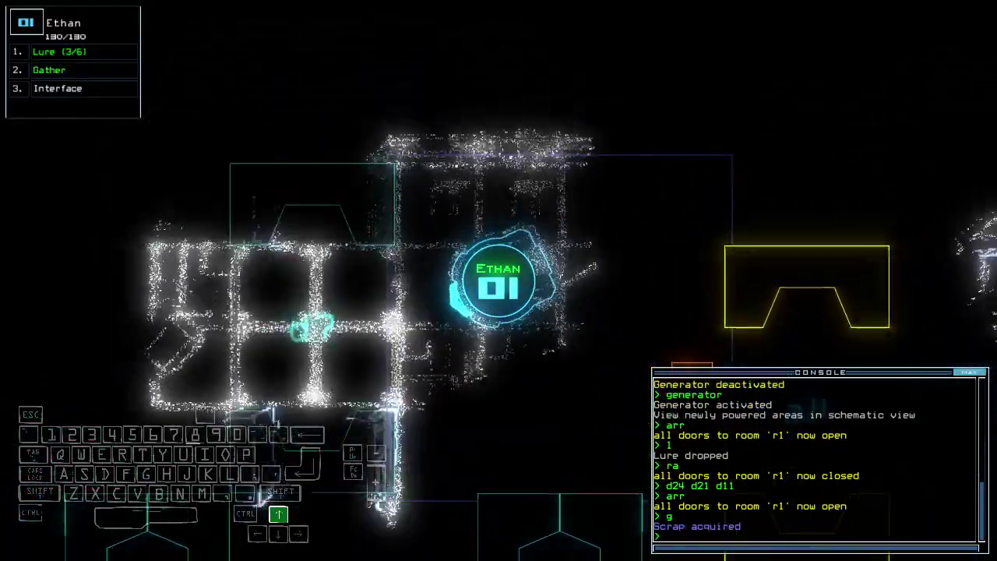
type("cccc")
key("Return")
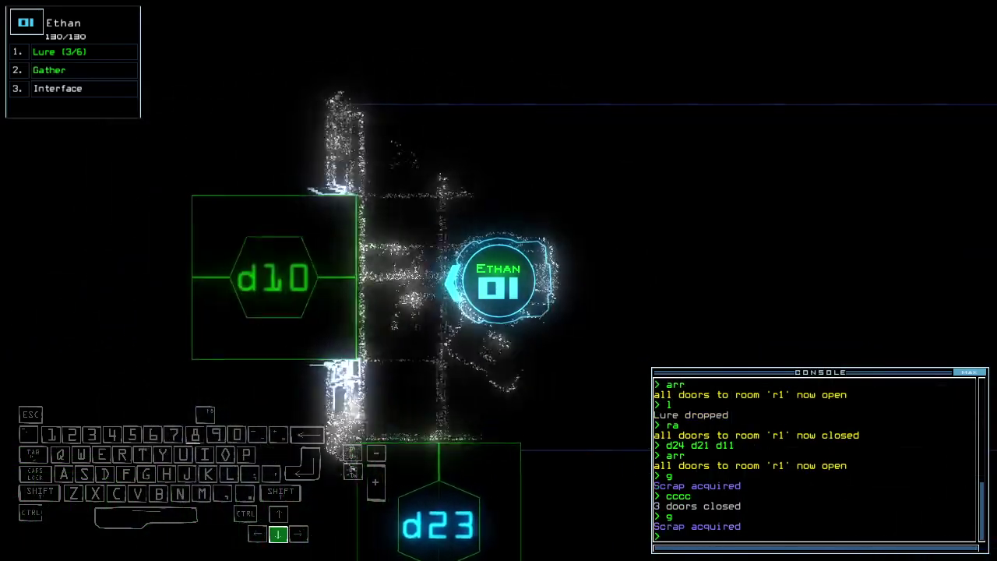
Drive Ethan through door d10 and pick up the nearby lure, reaching 4/6 lures
key("space")
key("space")
type("d10")
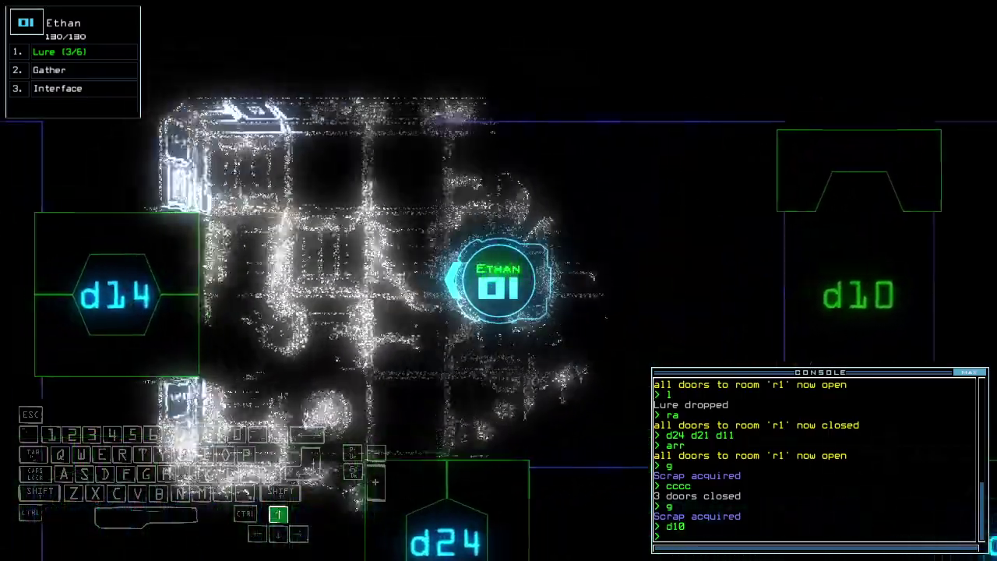
key("Right")
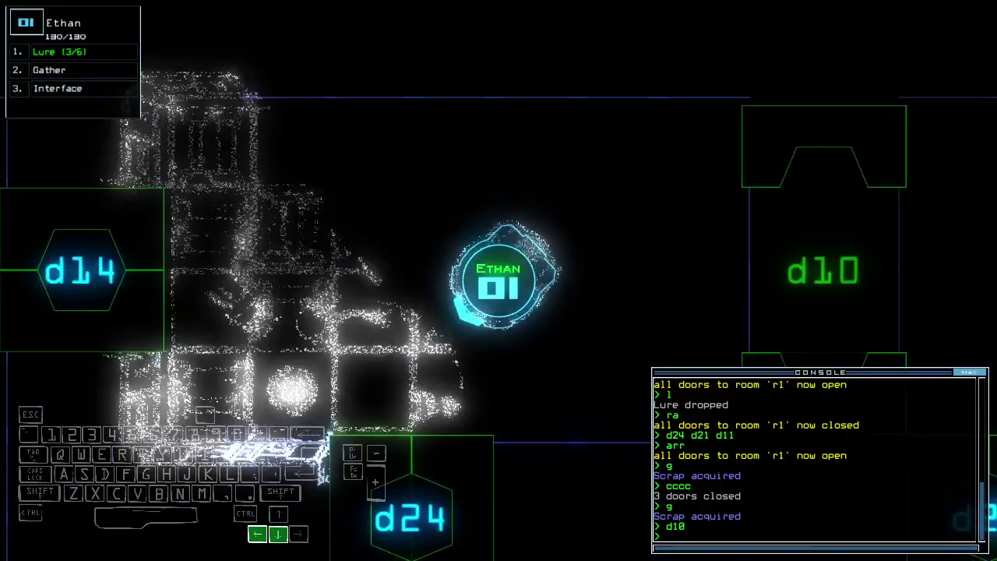
key("Up")
key("Return")
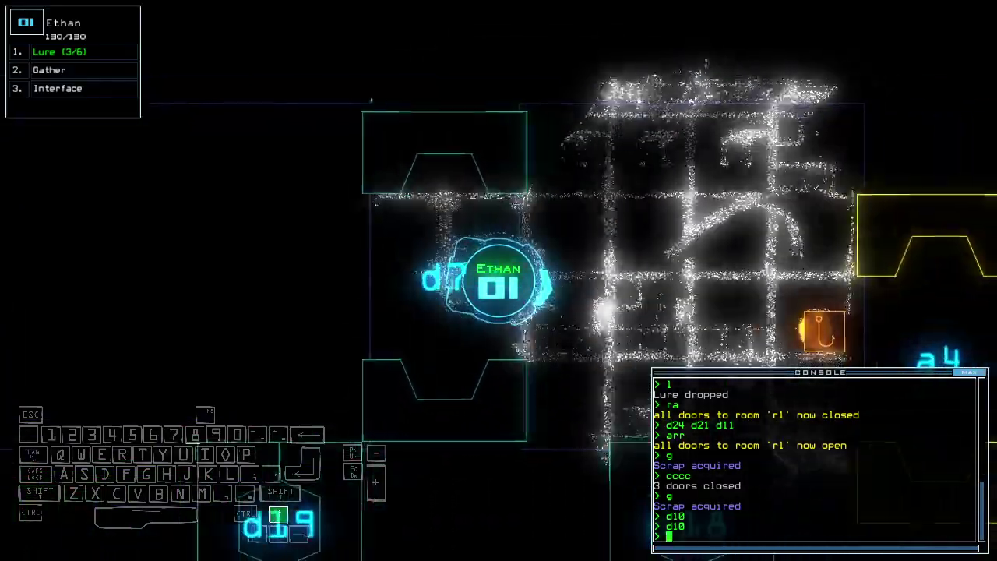
type("pickup")
key("Return")
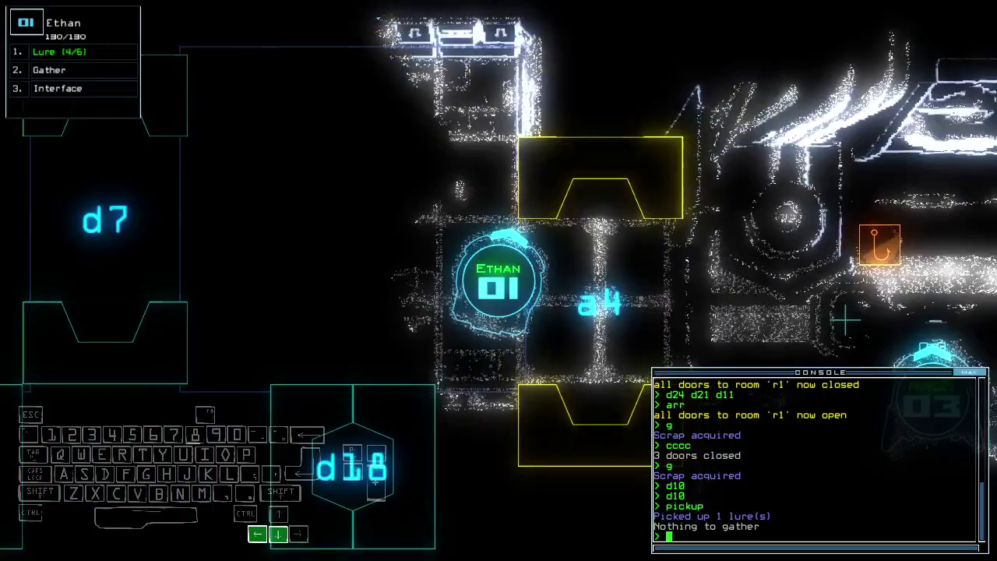
Redock the ship at airlock a2 ('dd a2'), then open and close room r1's doors
key("space")
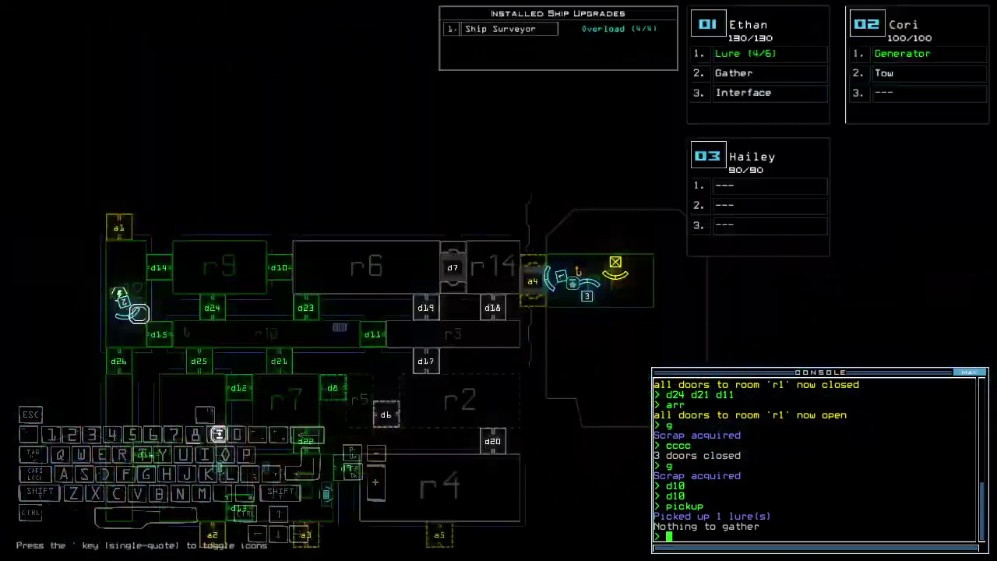
type("dd a2")
key("Return")
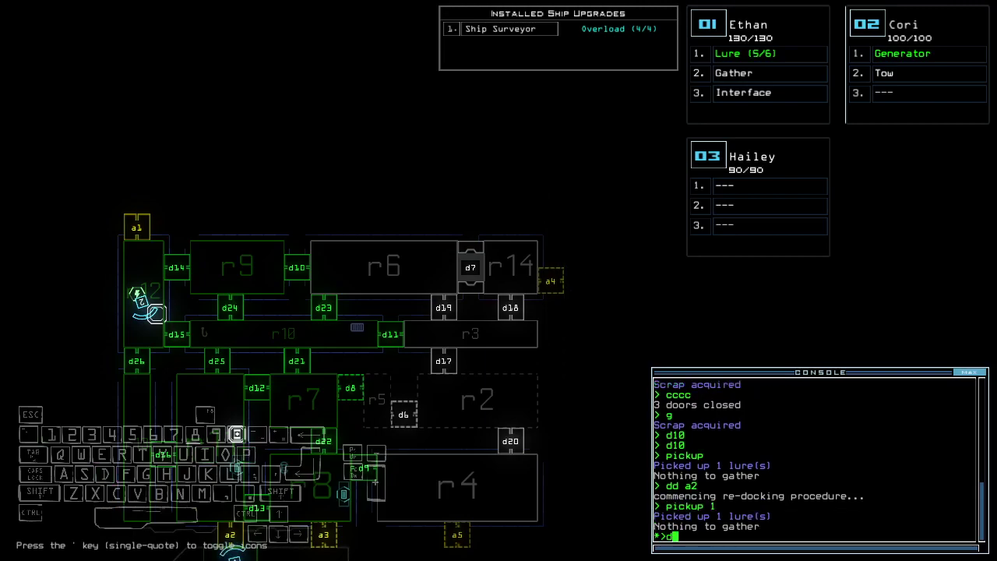
key("space")
type("arr")
key("Return")
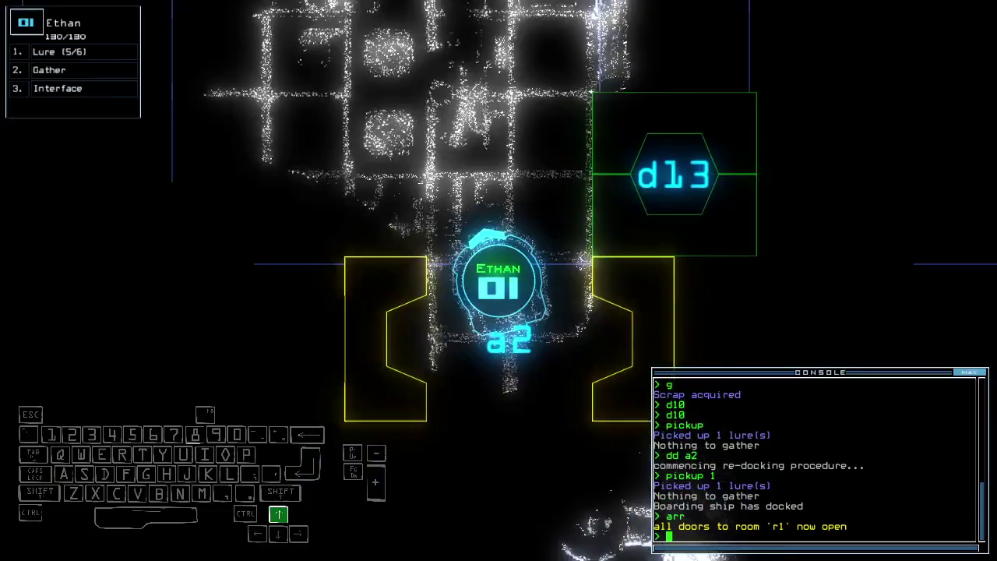
type("ra")
key("Return")
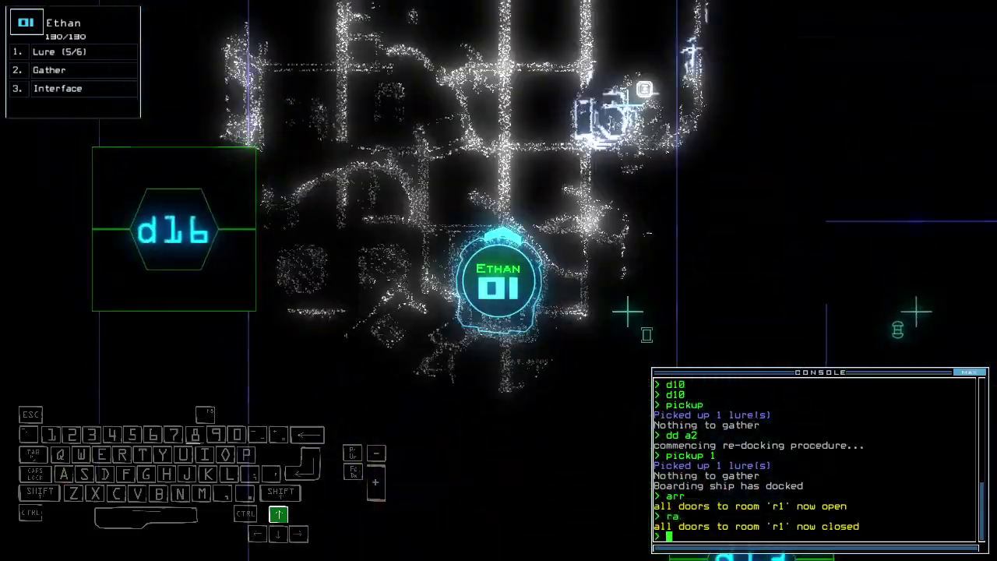
type("d12")
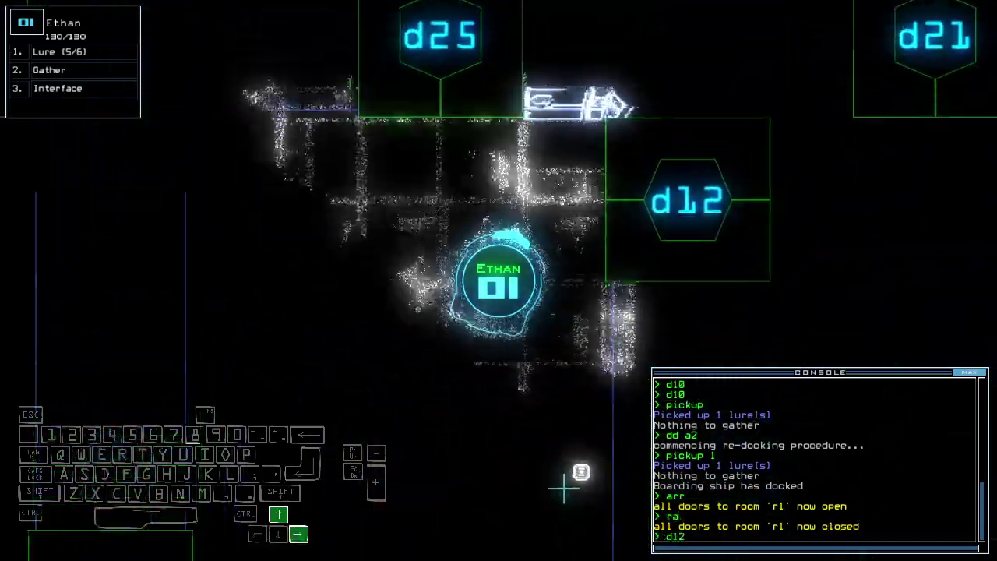
Open door d12, close the door nearest Ethan, drop a lure, and open door d8
key("Return")
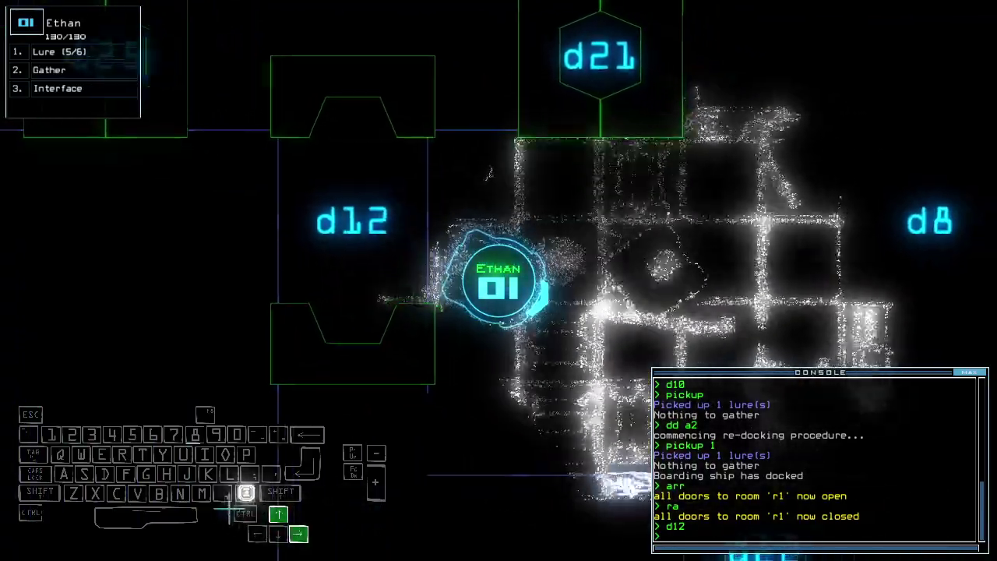
type("cccc")
key("Return")
type("1")
key("Return")
type("d8")
key("Return")
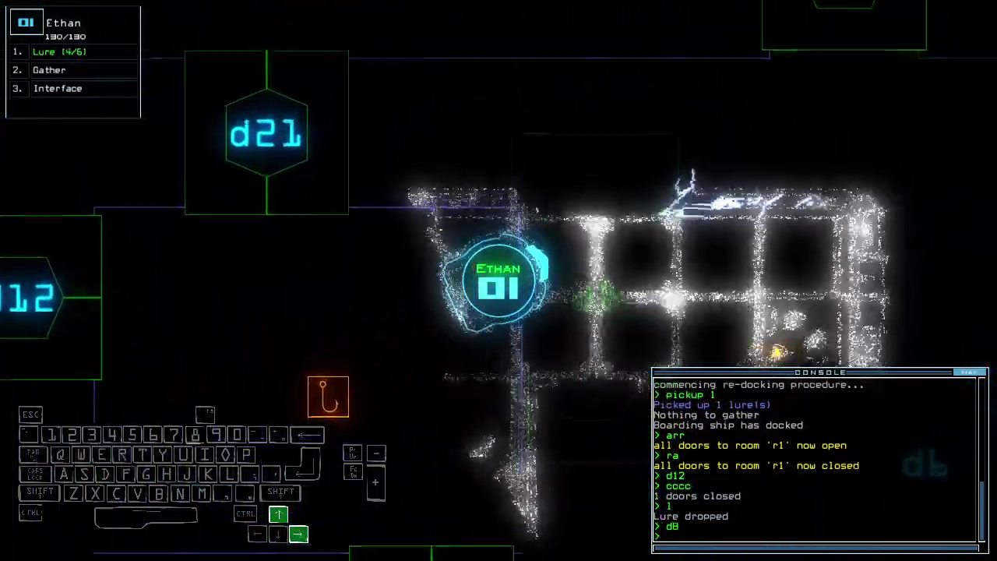
type("cccc")
key("Return")
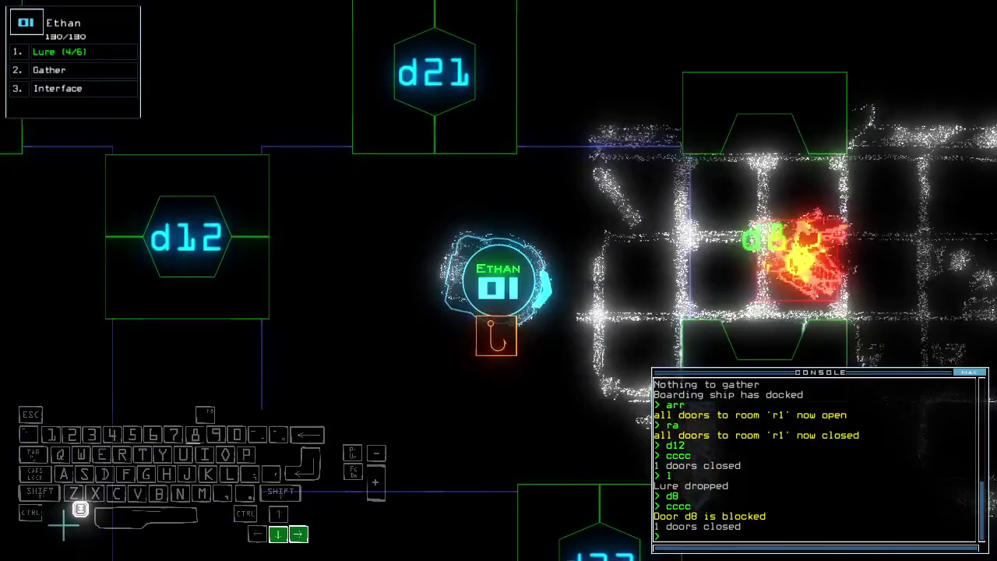
type("d11")
Open doors d11 and d21, toggle d12 as Ethan returns, and open room r1's doors
key("Return")
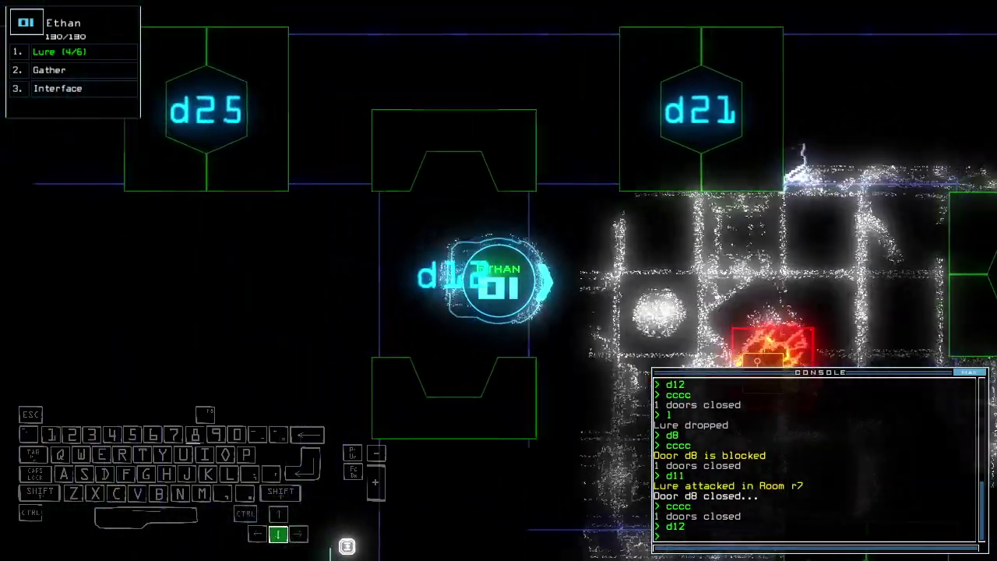
type("d21")
key("Return")
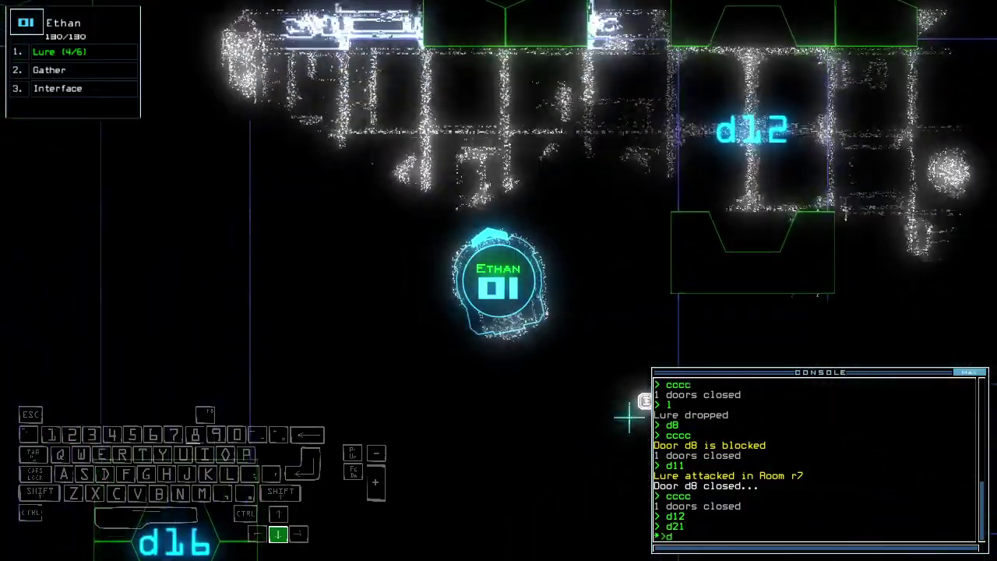
type("d12")
key("Return")
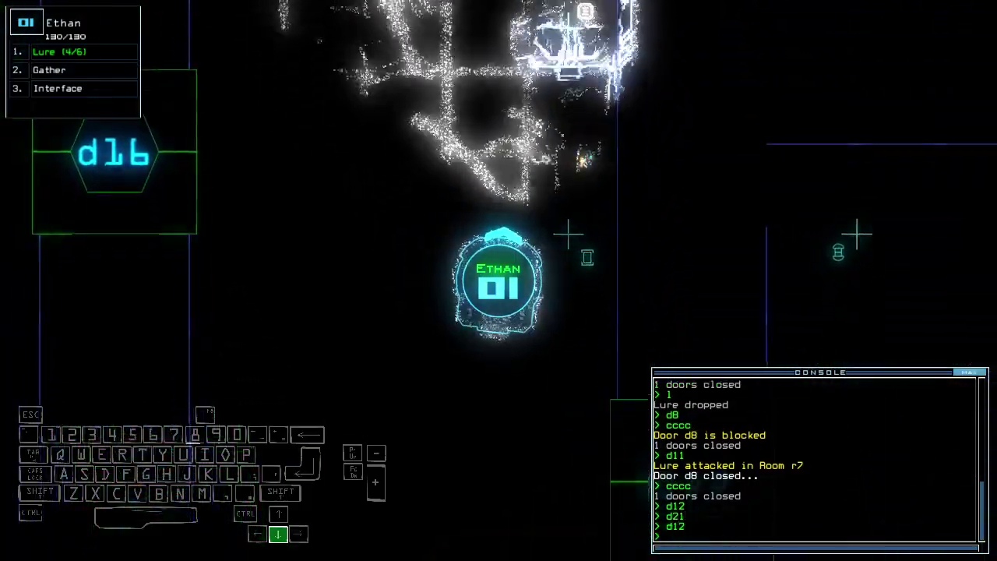
type("arr")
key("Return")
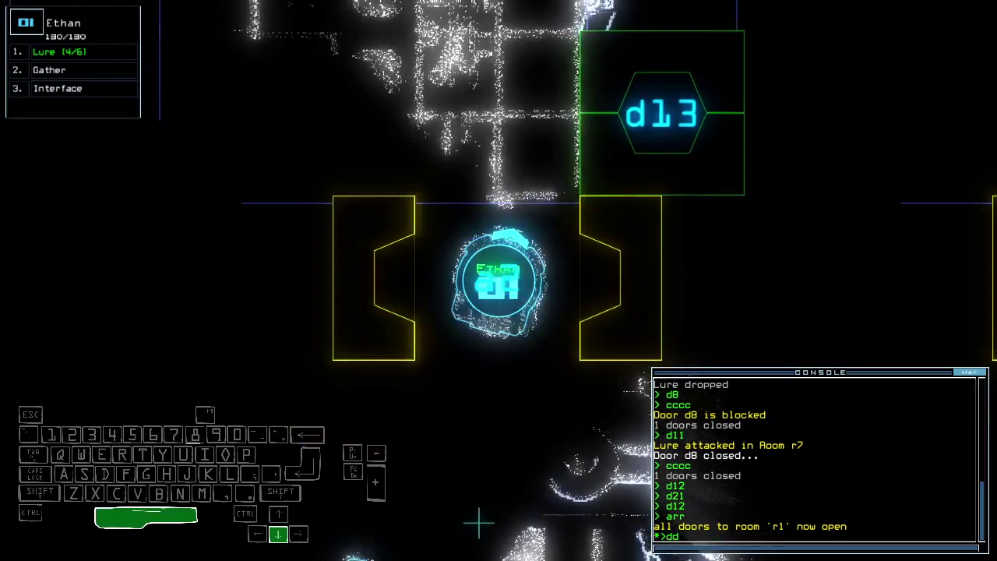
type("dd a1")
Redock at airlock a1, check the mission time twice, and activate the generator
key("Return")
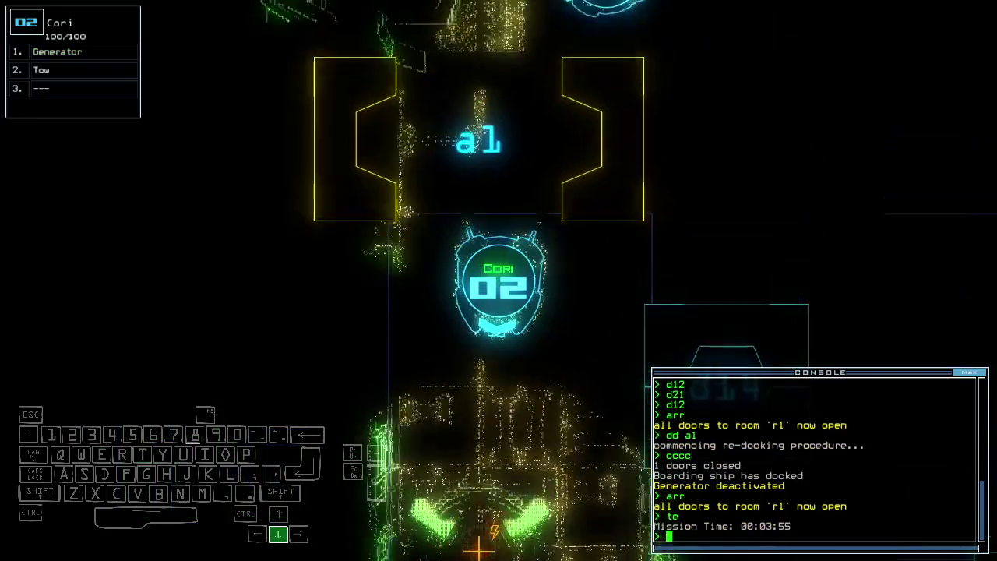
key("Return")
type("f r7")
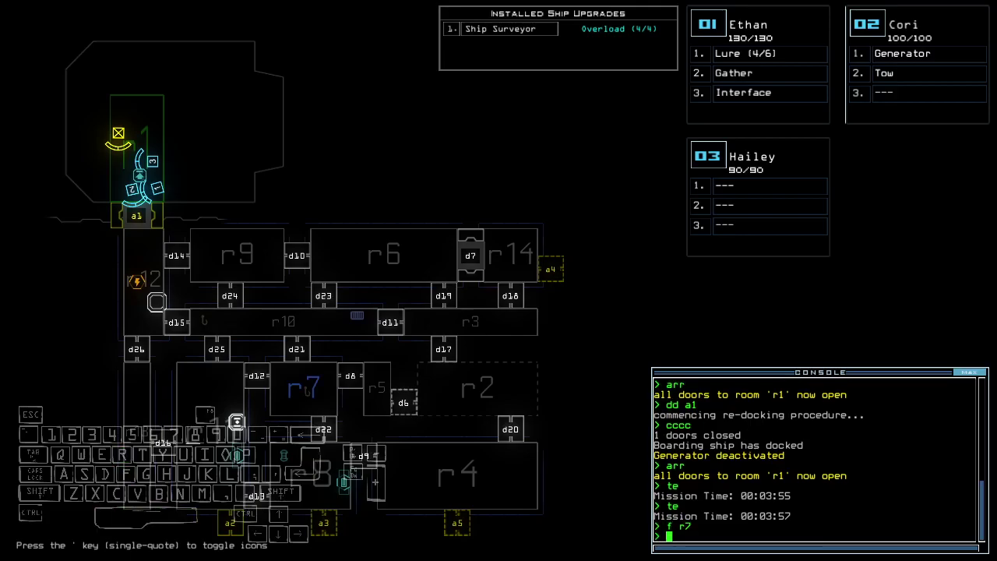
type("te")
key("Return")
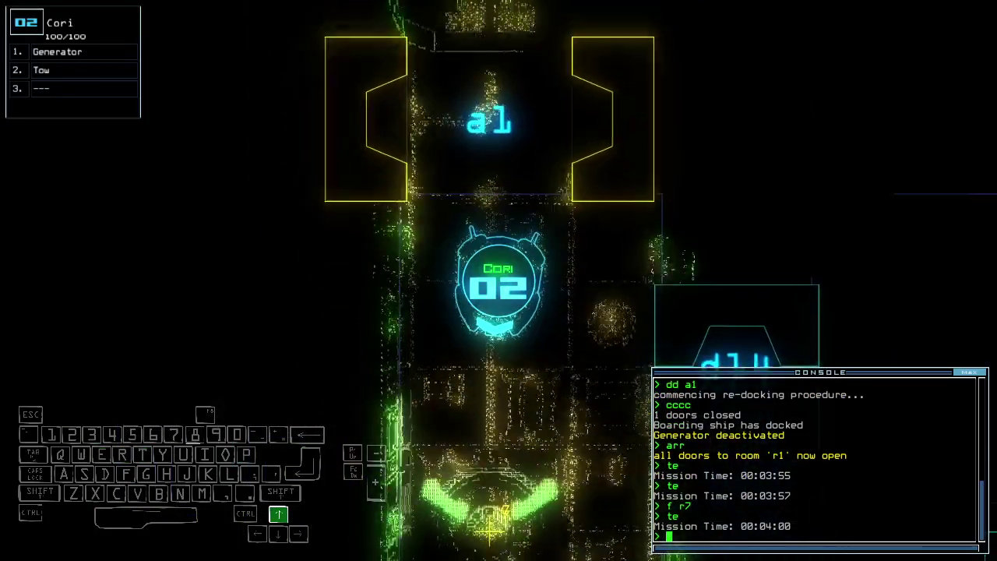
type("generator")
key("Return")
key("1")
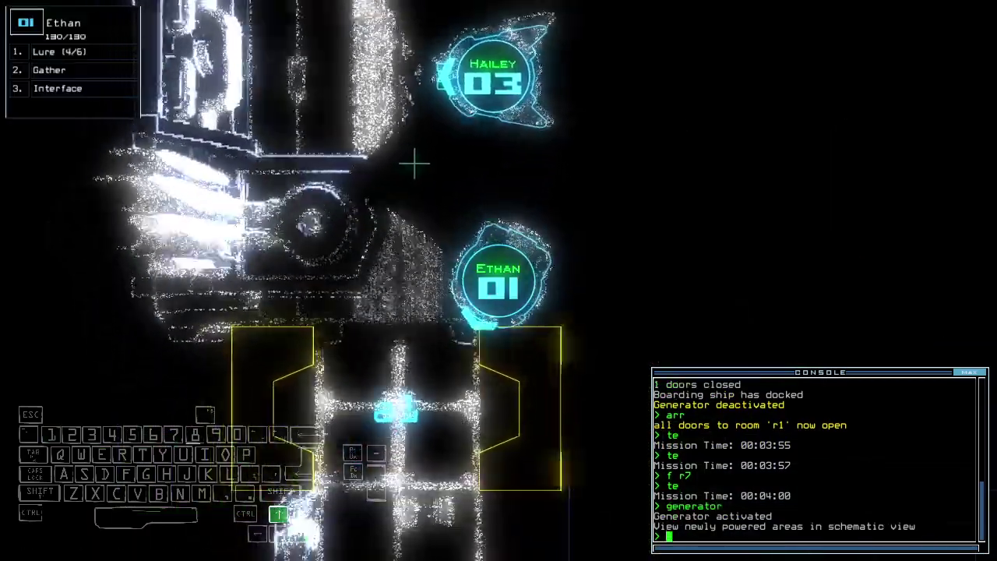
key("Left")
Drive Ethan forward, drop a lure, and pass through door d15
key("Up")
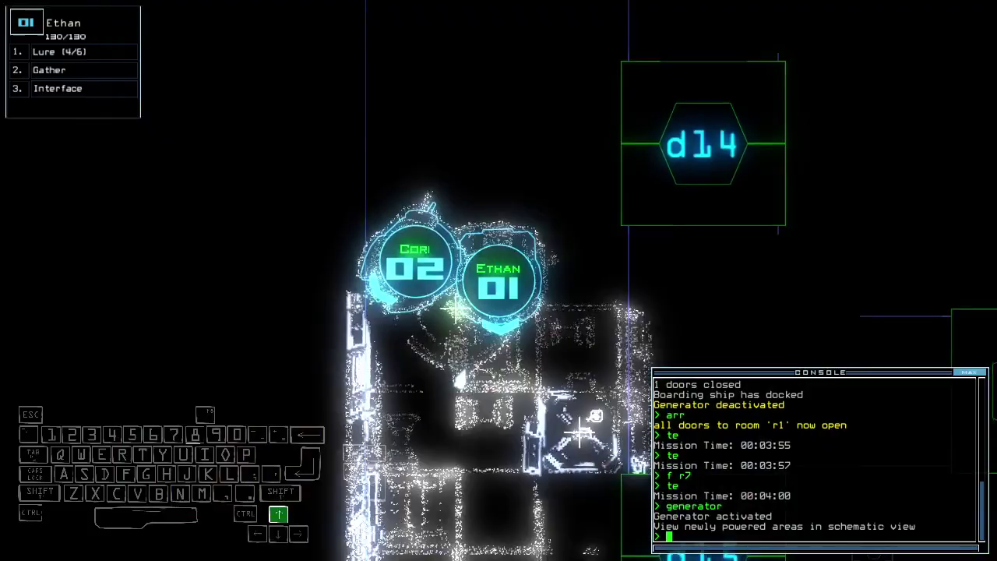
type("l")
key("Return")
type("d15")
key("Return")
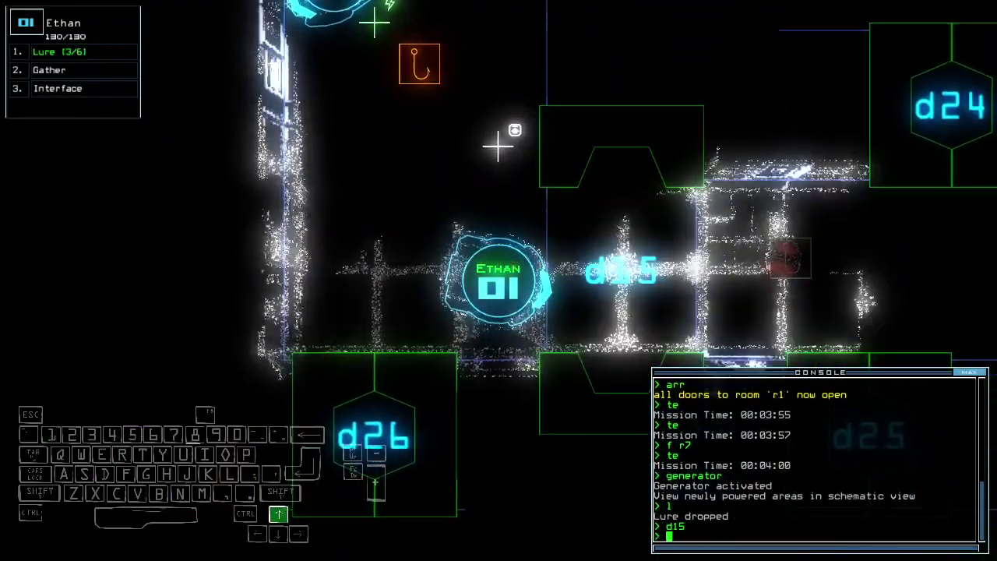
key("Up")
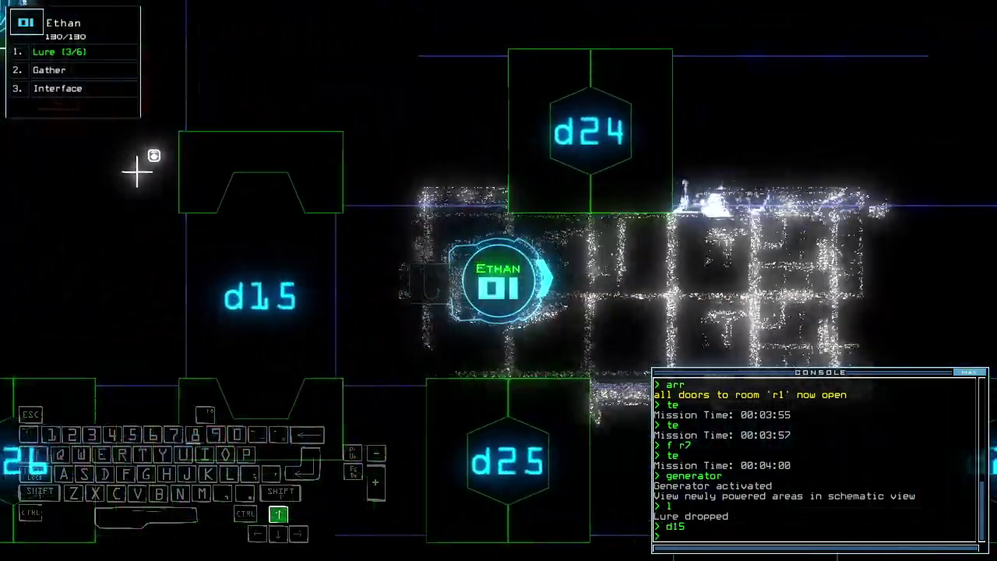
Open door d11 and drive Ethan through it into the next room
key("Up")
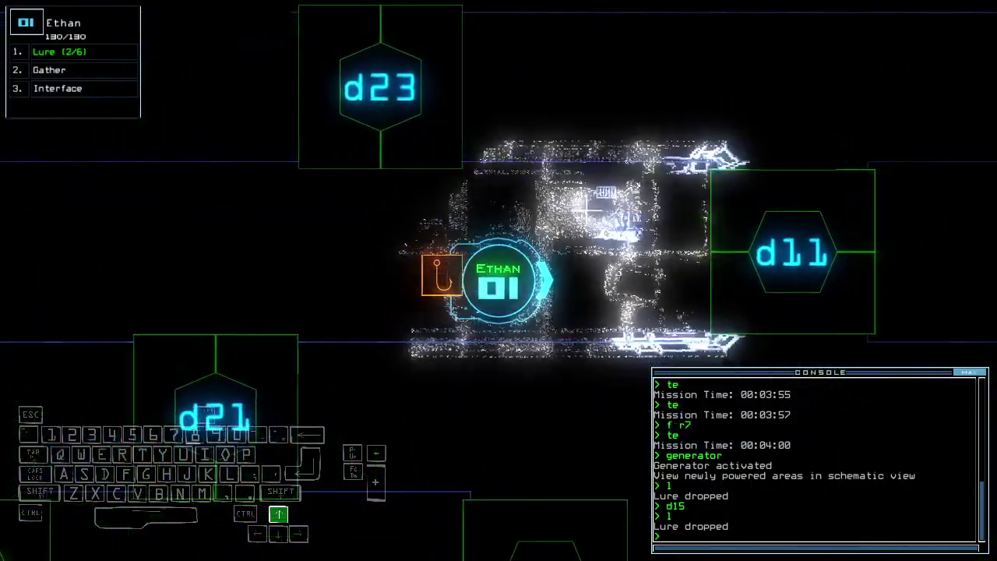
key("Return")
key("Up")
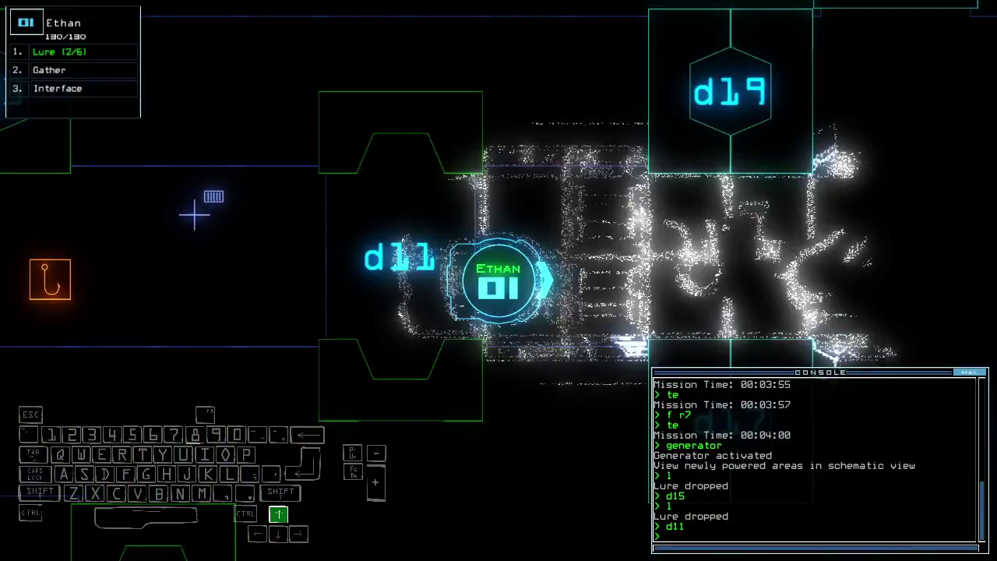
key("Up")
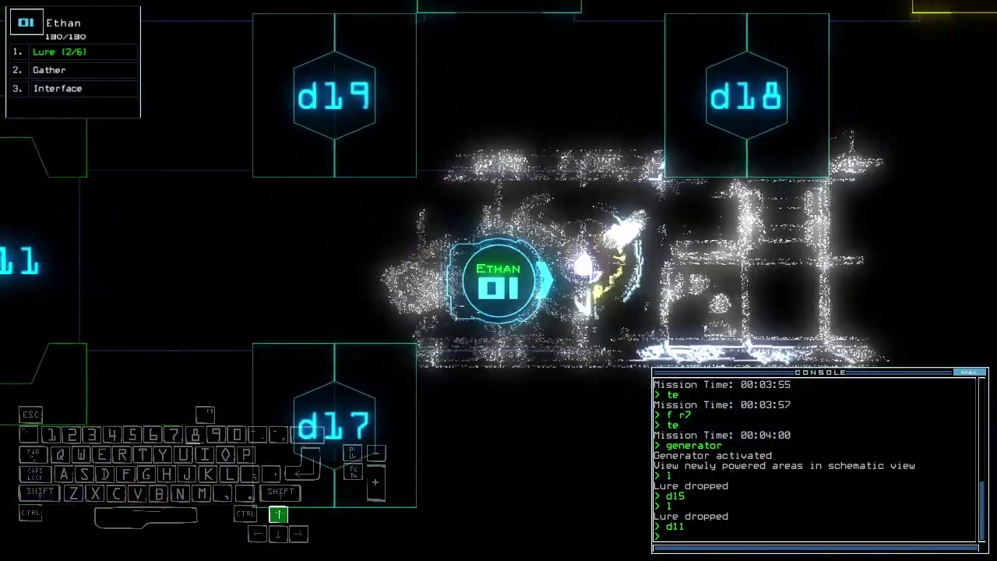
key("space")
key("space")
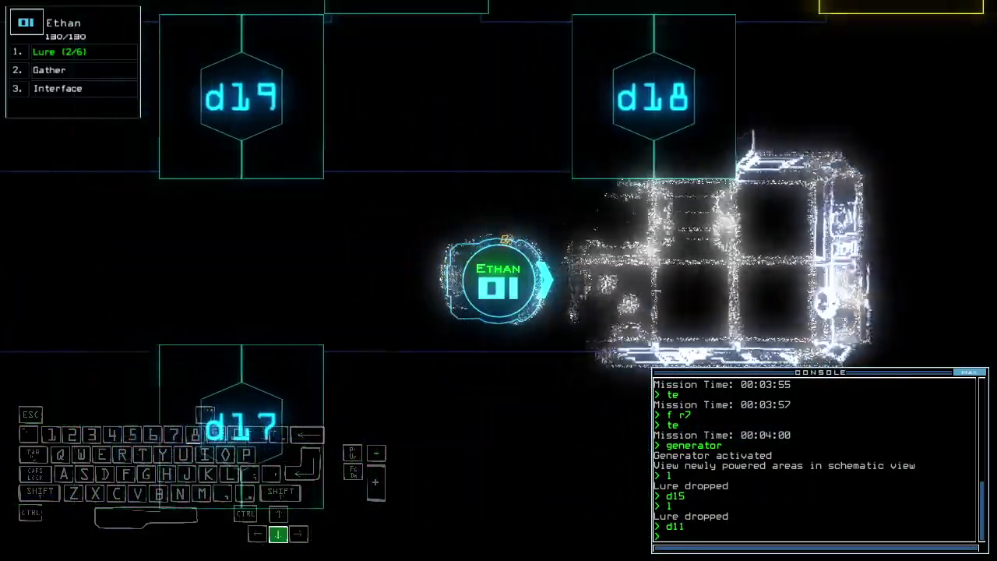
type("navigate 2")
Send drone 2 to room r3 and move a lure from Ethan over to Cori
key("Return")
key("Down")
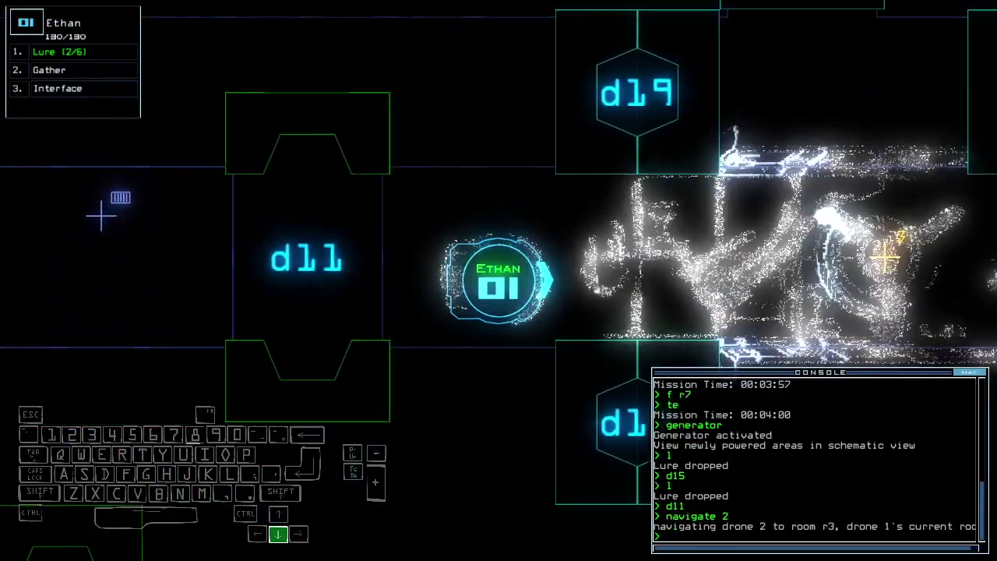
key("2")
key("Up")
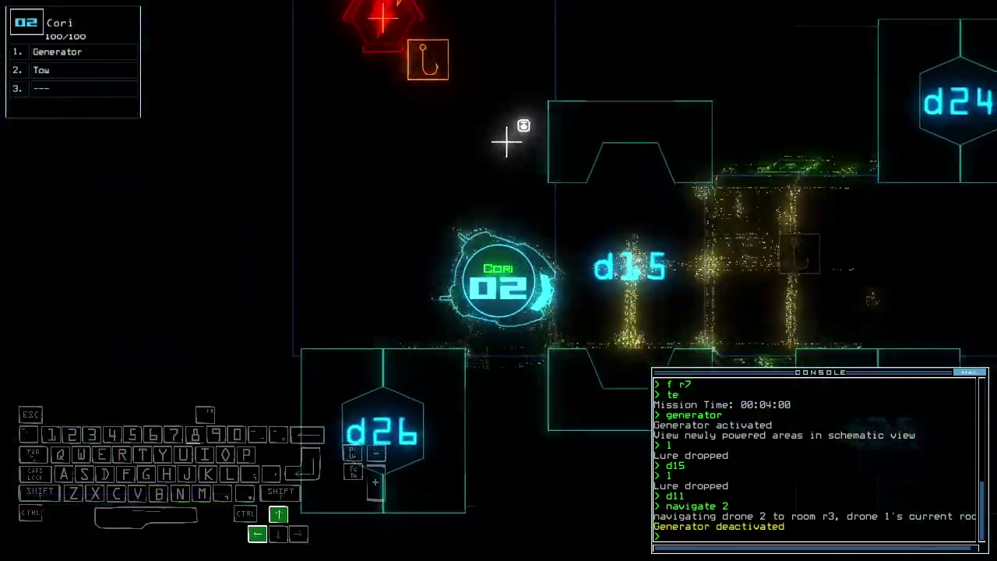
type("1")
key("Return")
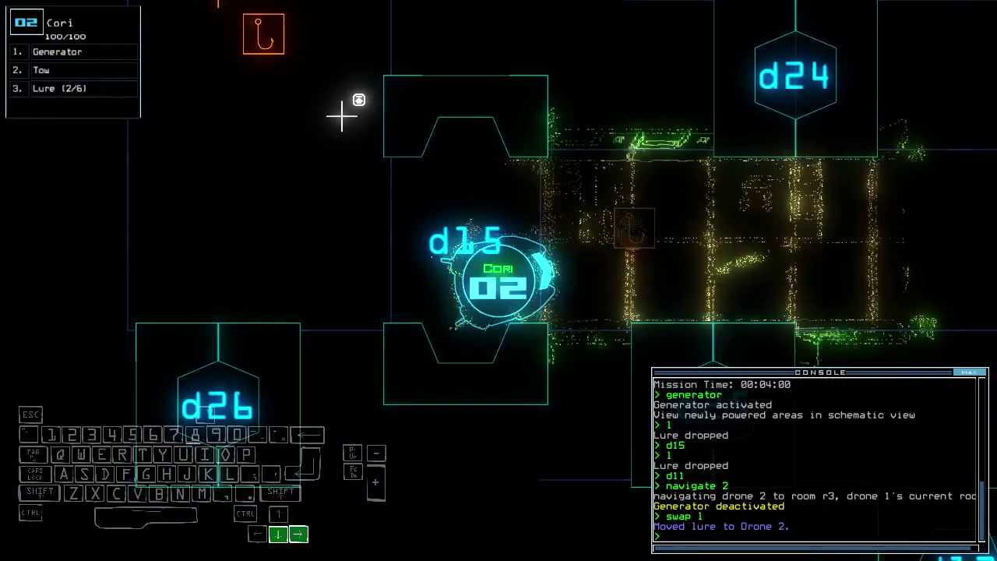
key("Return")
Have Cori drop a lure, send drone 1 to room r3, and pick up a lure
key("Up")
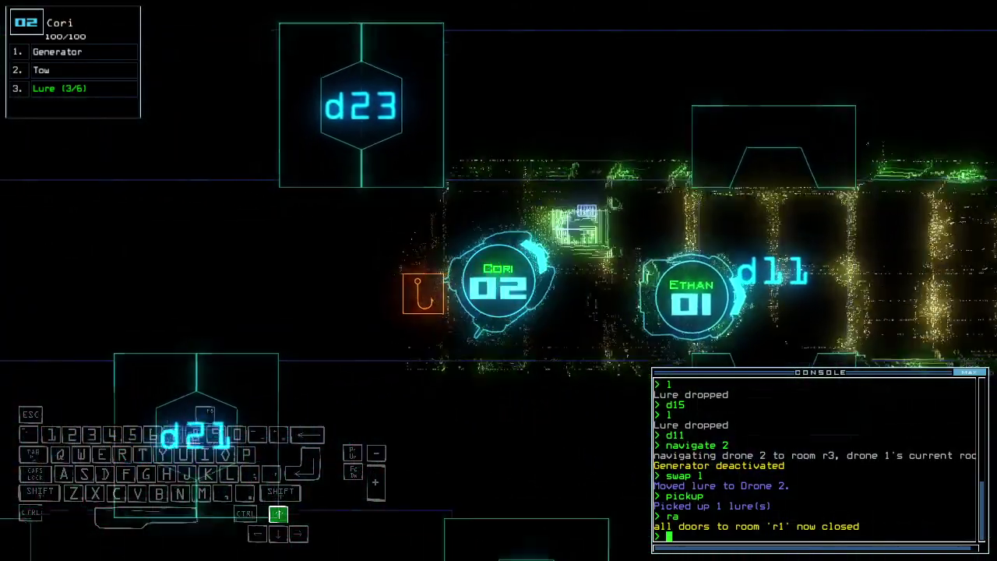
key("Right")
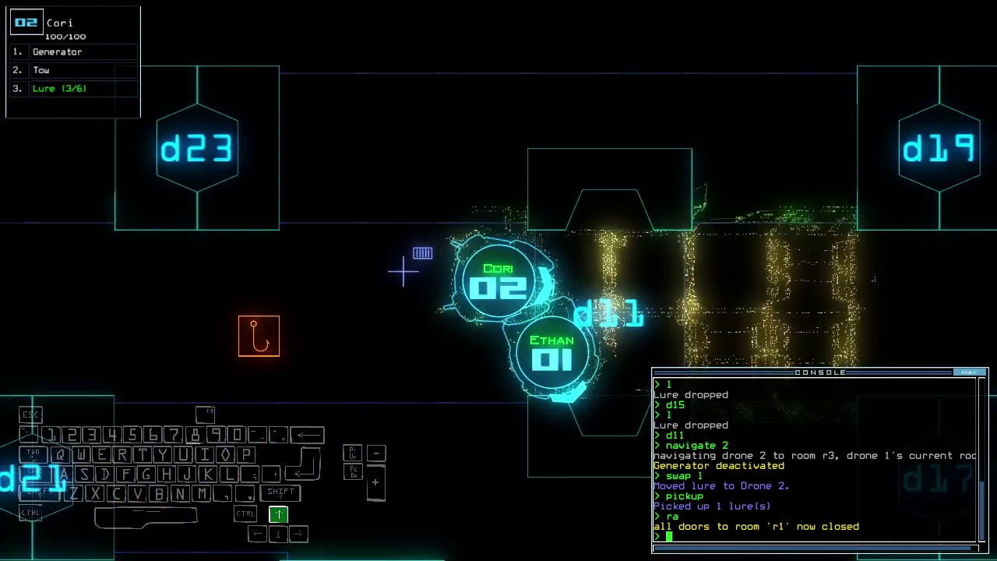
key("Left")
type("l")
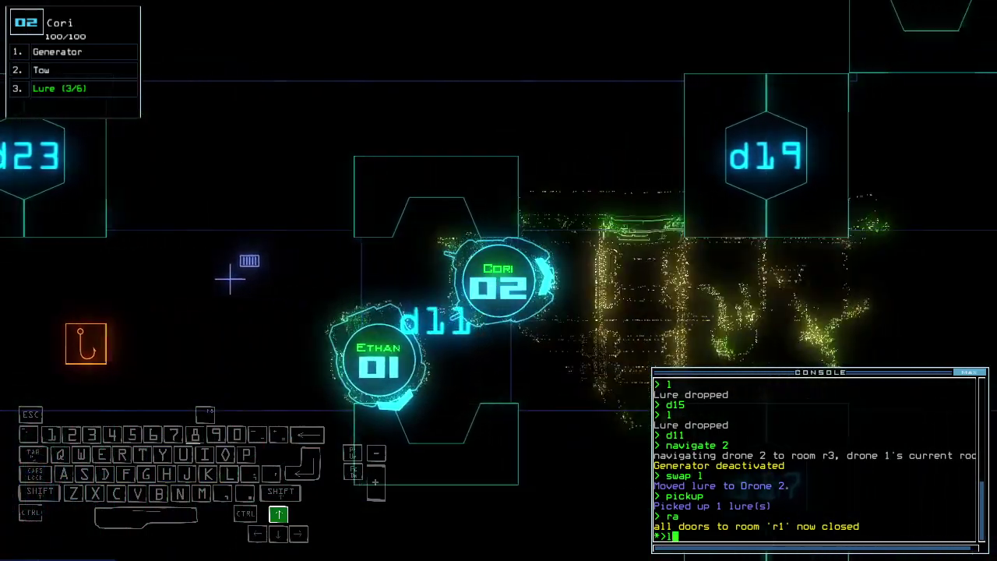
key("Return")
type("navigate 1")
key("Return")
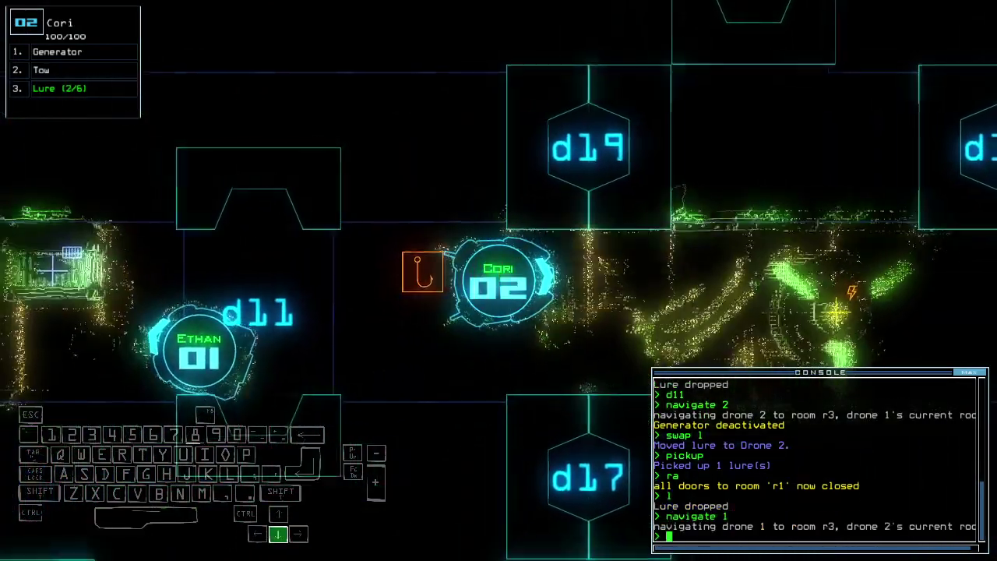
key("Left")
key("Down")
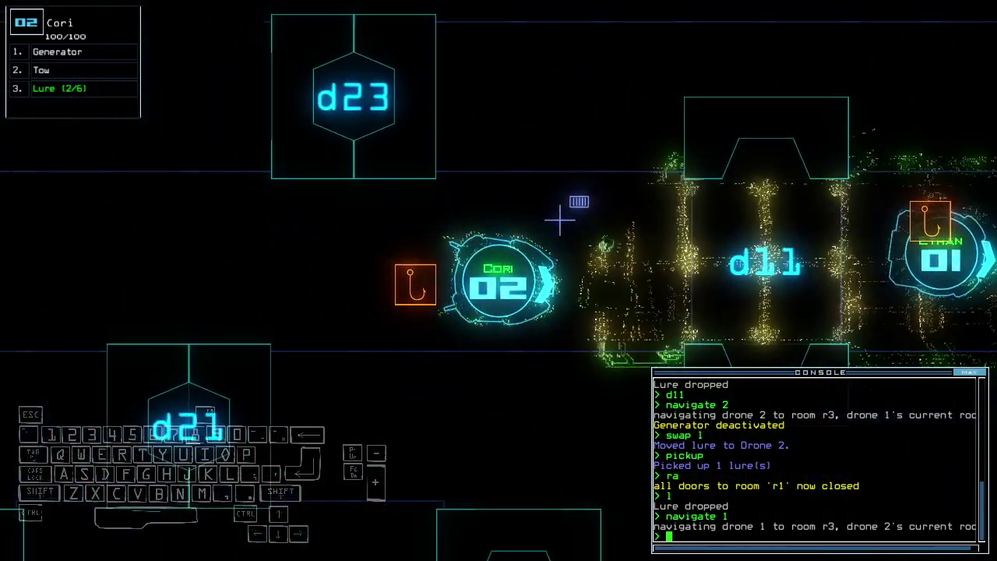
type("2")
key("Return")
Power the derelict with drone 2's generator and close the doors around the drones' room
key("Up")
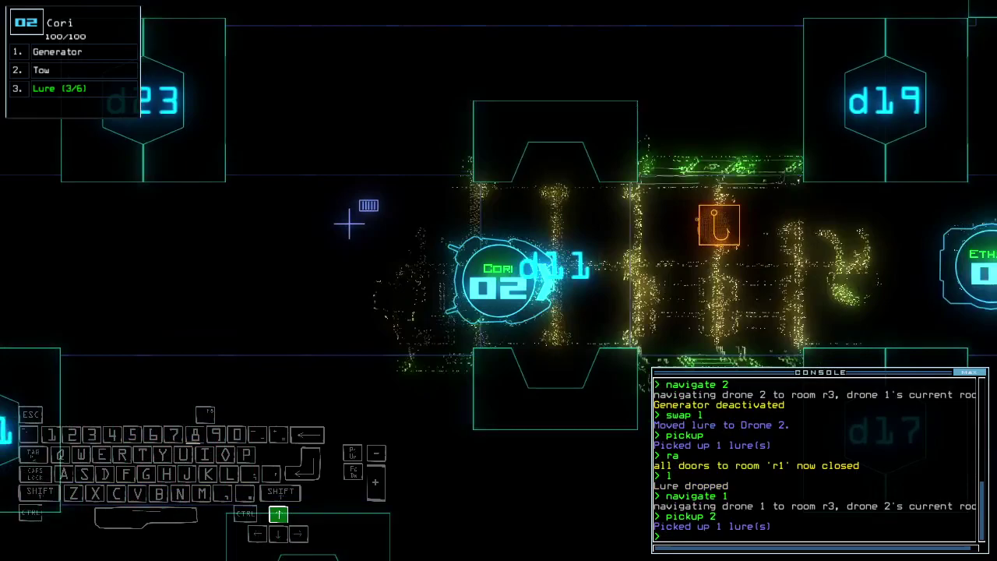
type("ge")
key("Tab")
type("2")
key("Return")
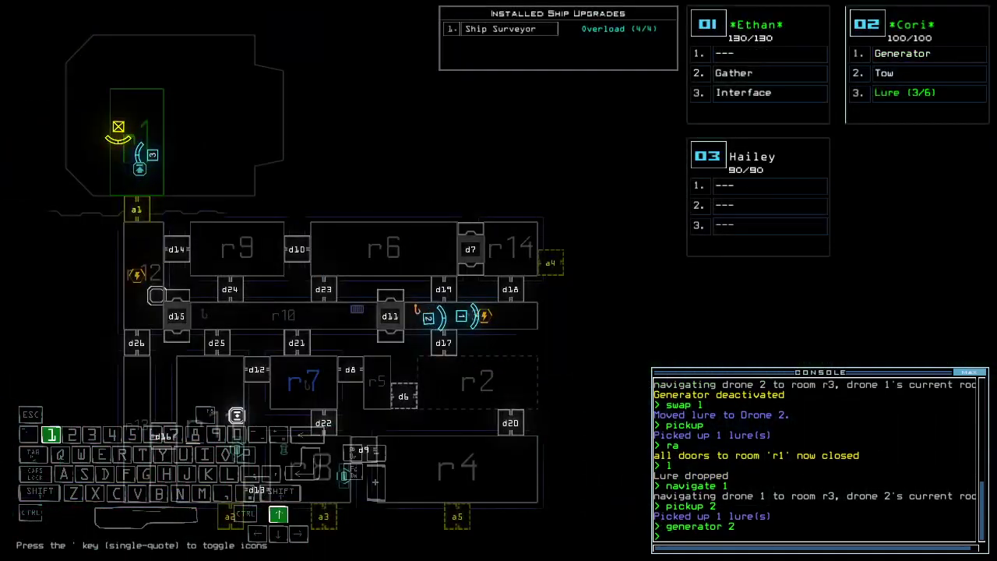
key("space")
key("space")
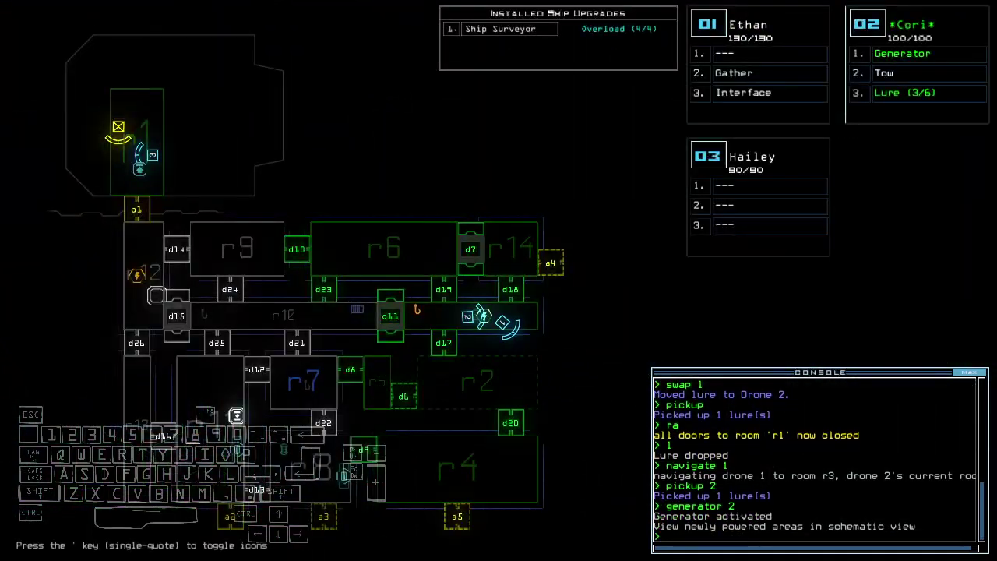
key("space")
type("cccc")
key("Return")
key("space")
key("space")
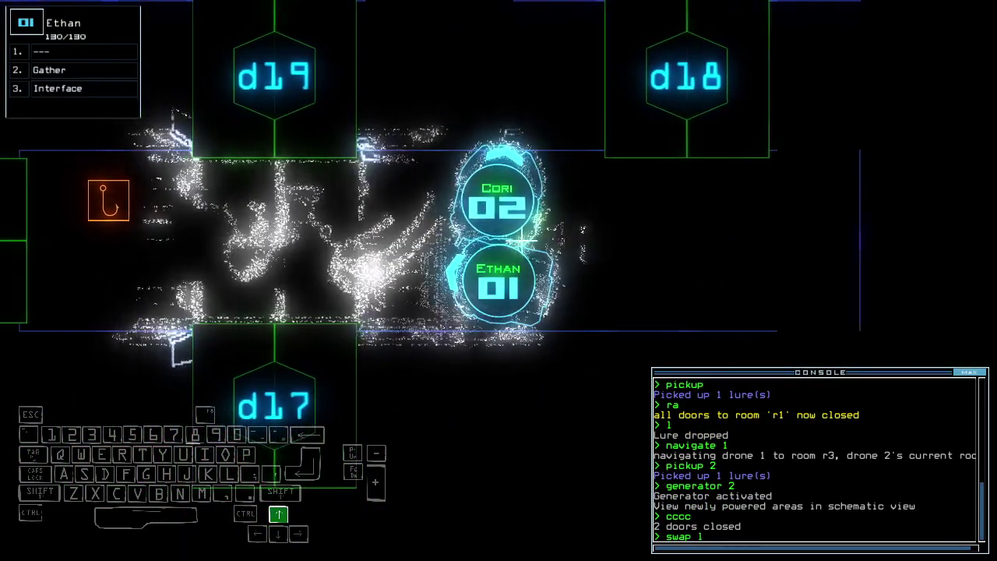
Hand the lure to drone 1, open door d17, and collect scrap in the room
key("Return")
type("swap 1")
key("Return")
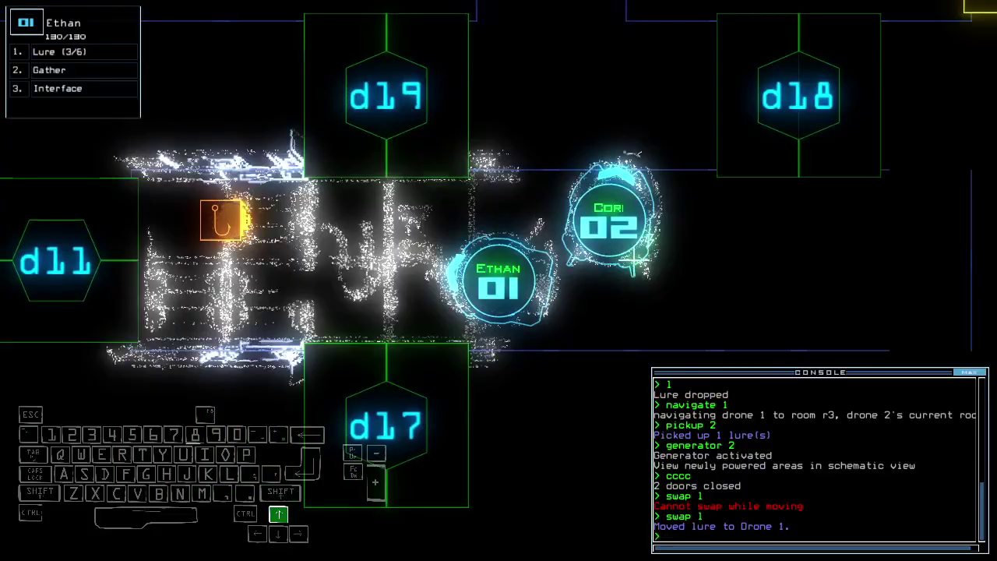
type("d17")
key("Return")
type("cccc")
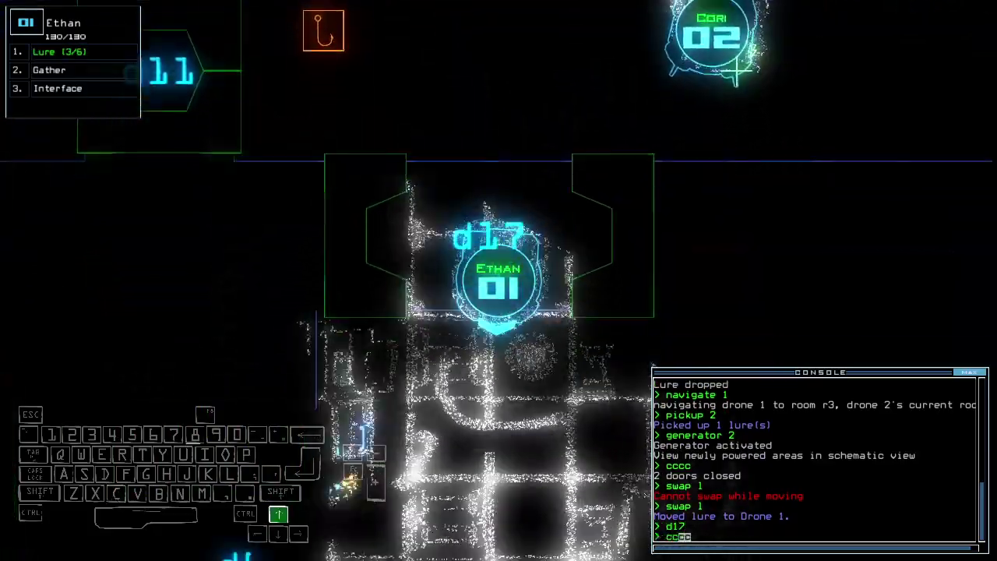
key("BackSpace")
key("BackSpace")
key("BackSpace")
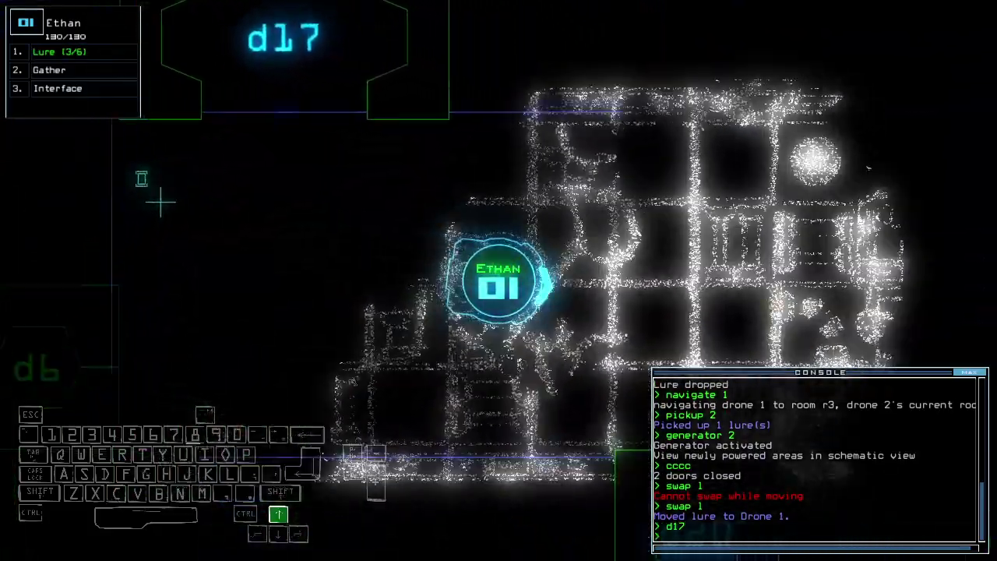
type("g")
key("Return")
key("space")
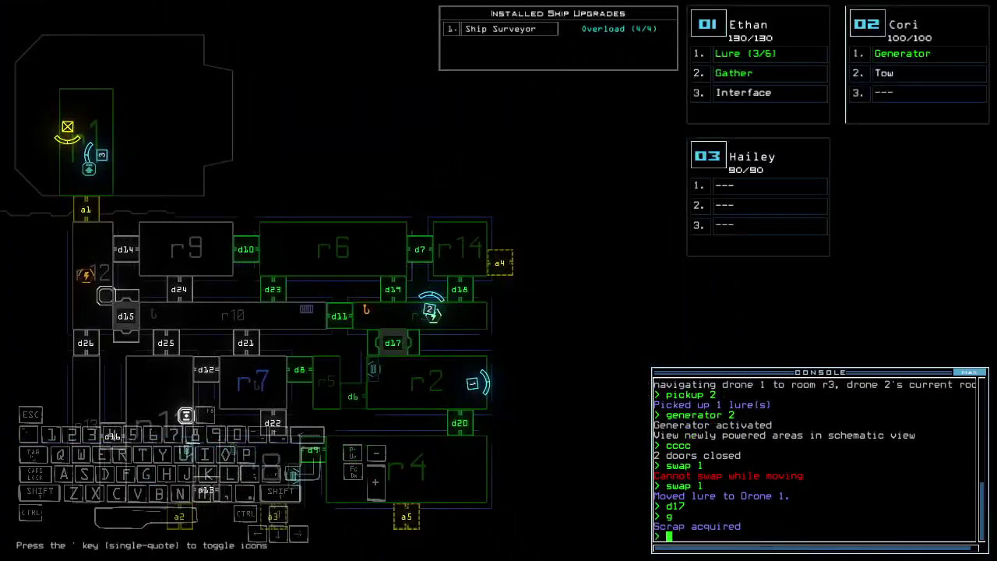
Drive drone 1 through door d6, gather scrap there, and pick the lure back up
key("space")
key("1")
key("Up")
type("d")
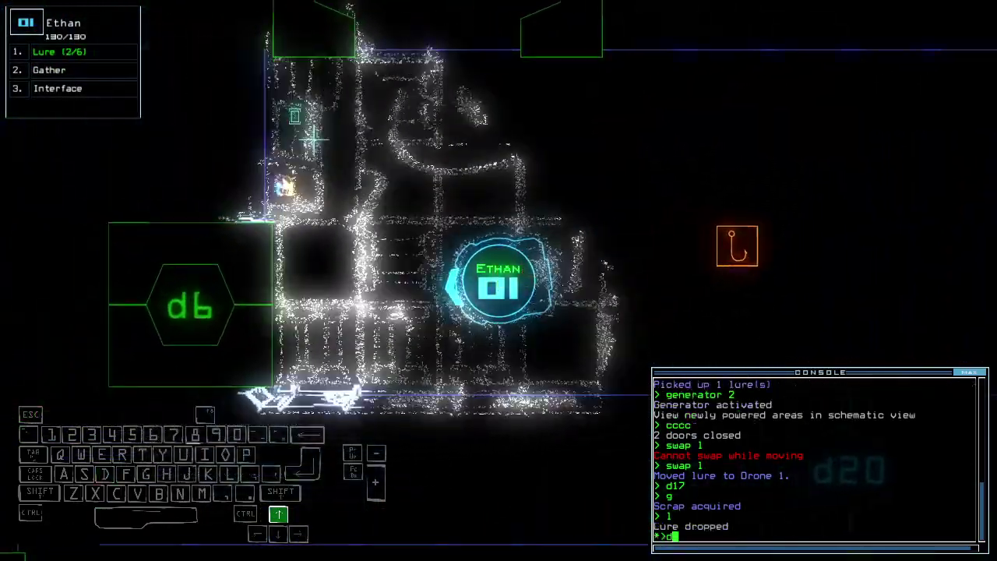
key("Return")
type("g")
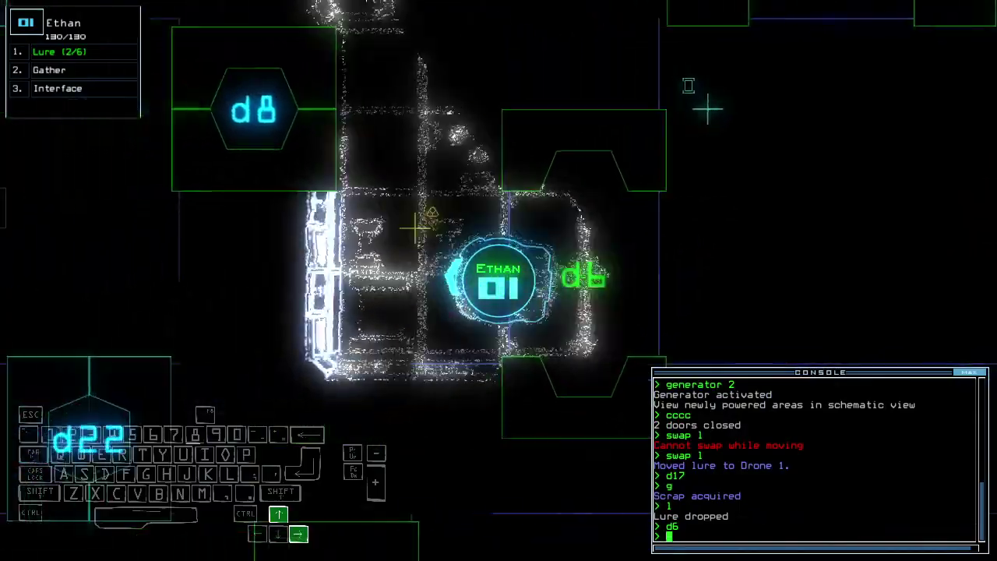
key("Return")
type("d6")
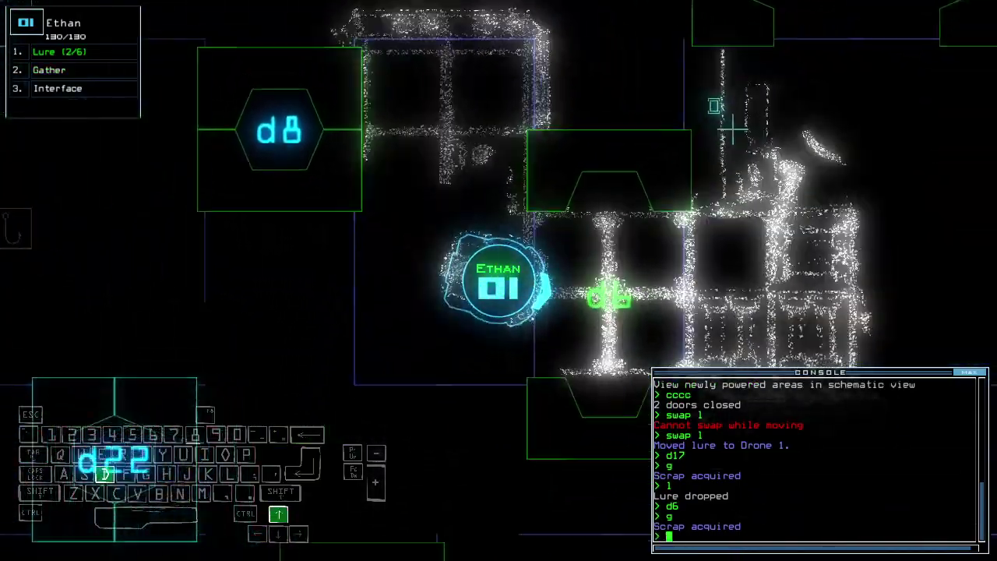
key("Return")
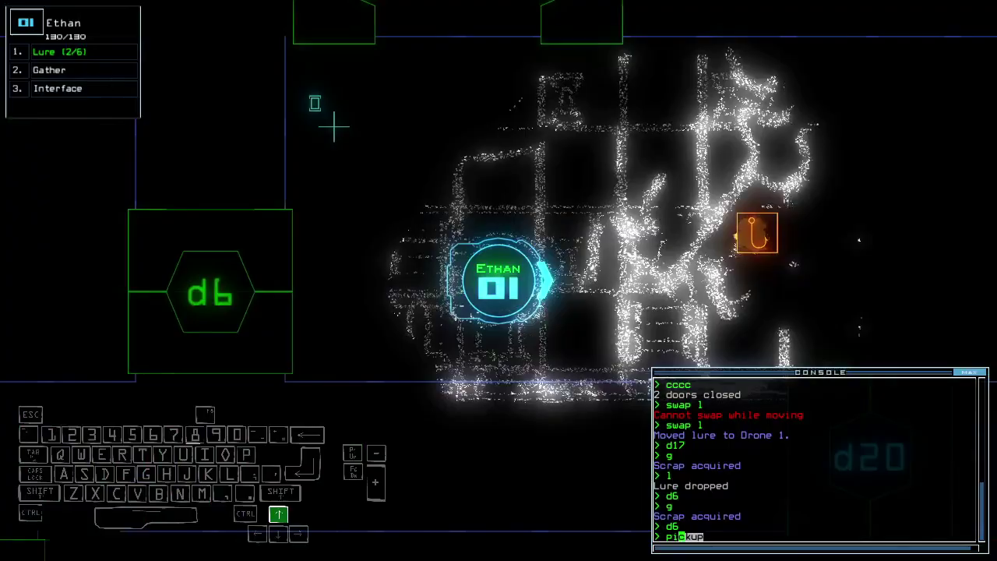
type("pickup")
key("Return")
Dock the ship at airlock a4, steer drone 1 back, grab another lure, and close d17
key("space")
type("dd a")
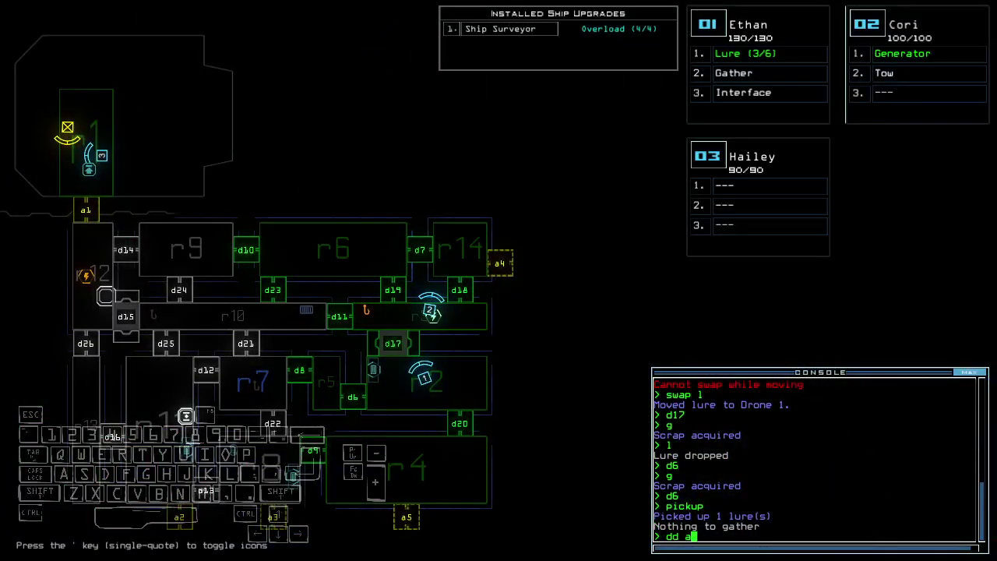
key("space")
key("Up")
key("Up")
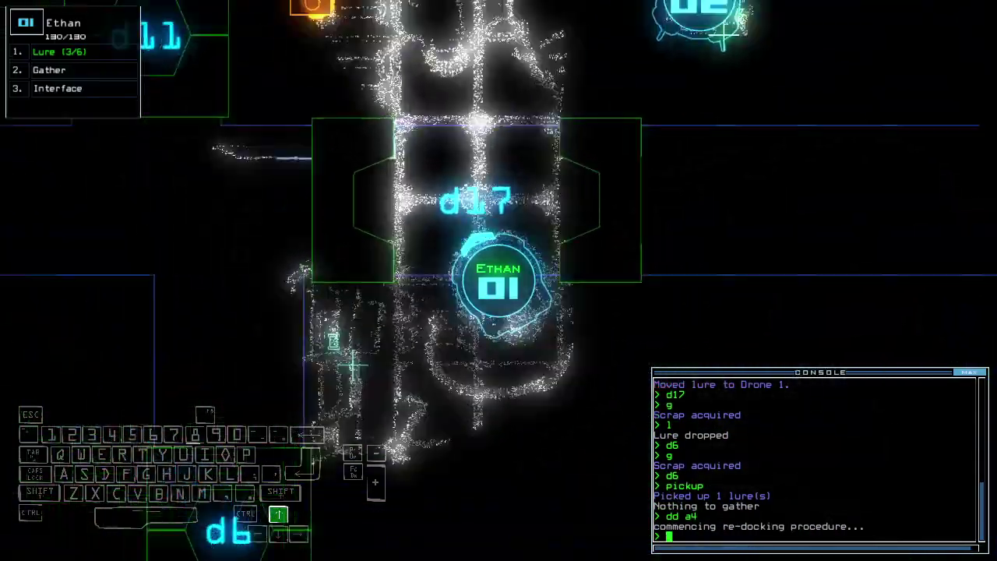
key("Left")
type("pickup")
key("Return")
key("Right")
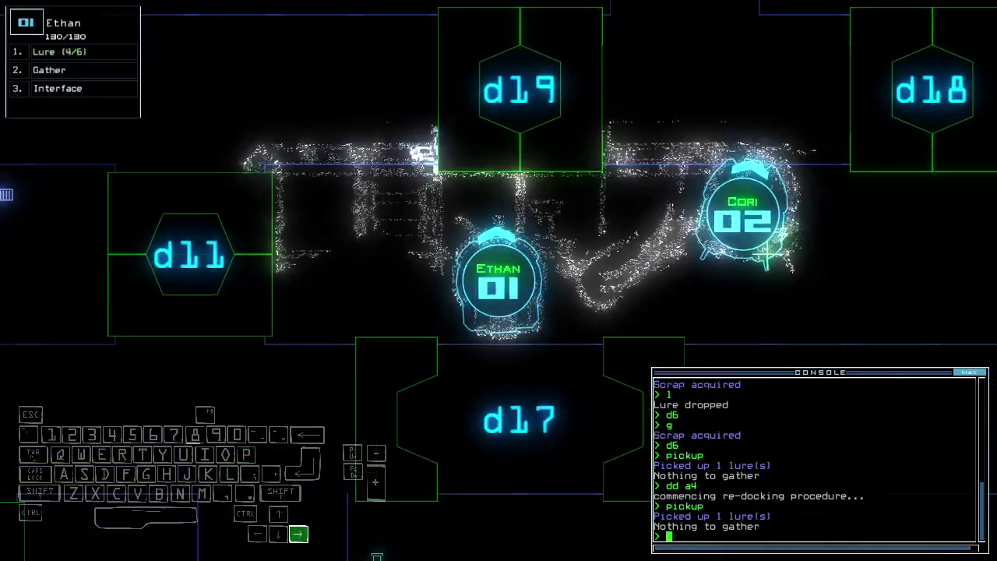
type("d17")
key("Return")
Close door d18, open room r1's doors, and send drone 2 back to r1
key("Up")
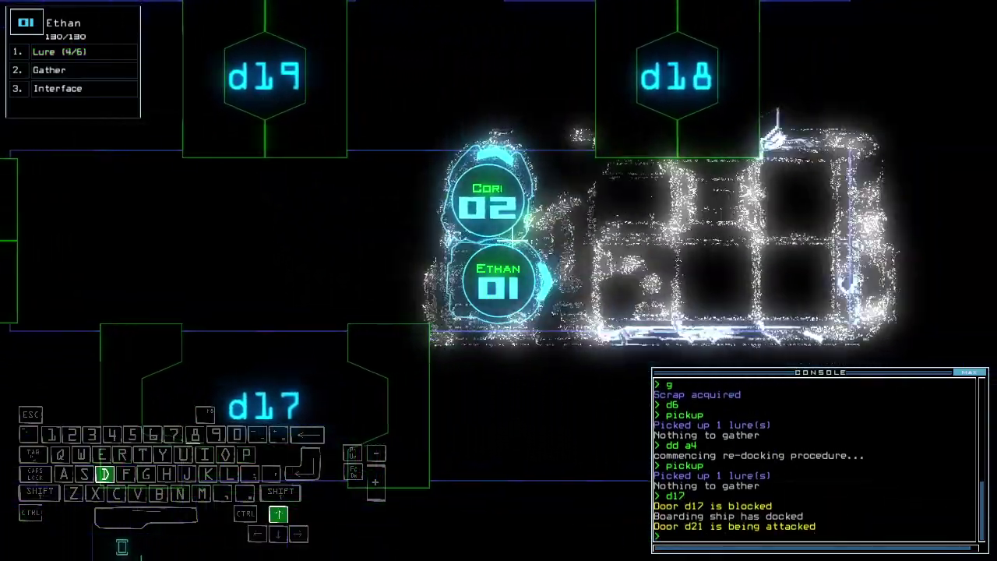
type("d18")
key("Return")
type("arr")
key("Return")
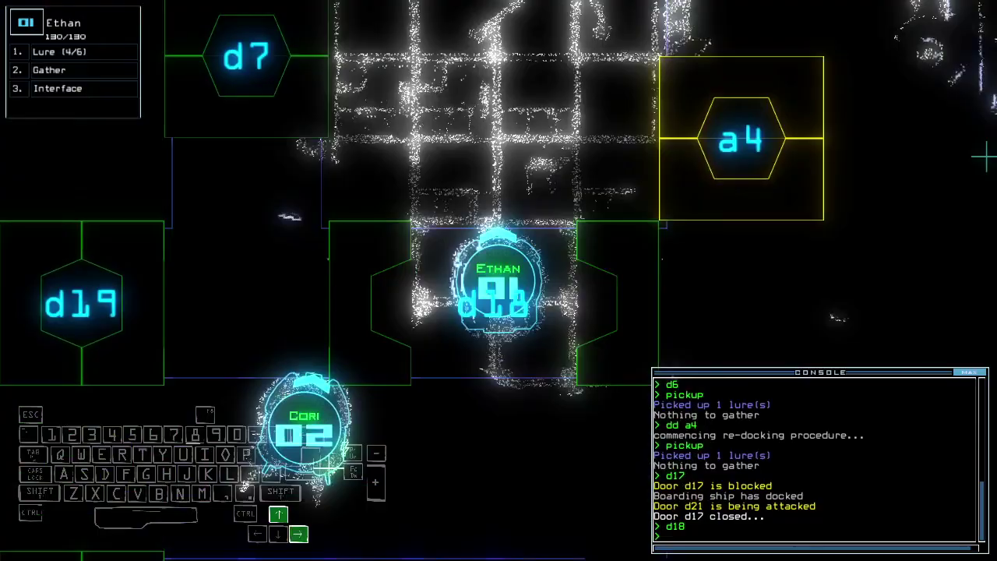
type("back 2")
key("Return")
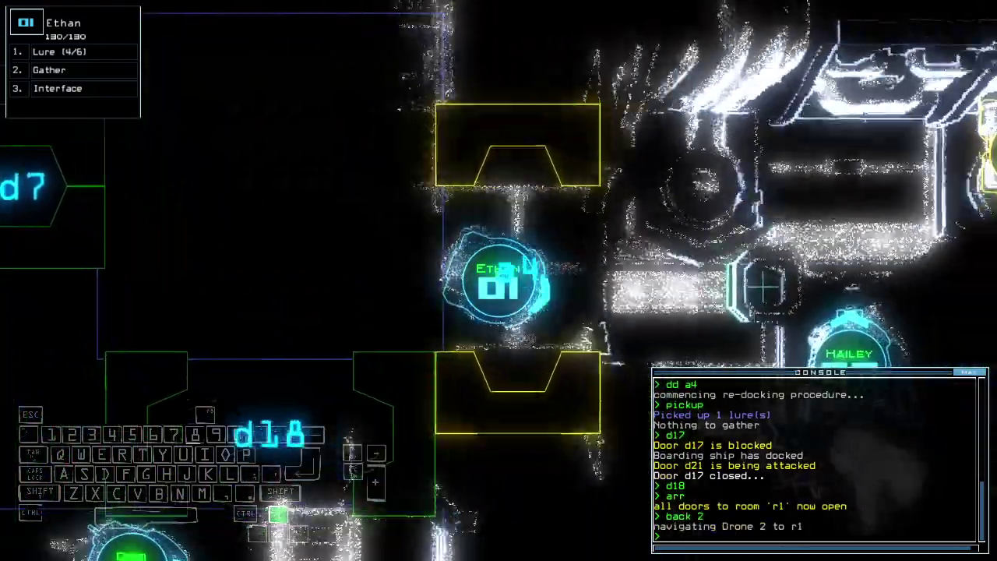
key("space")
type("oot")
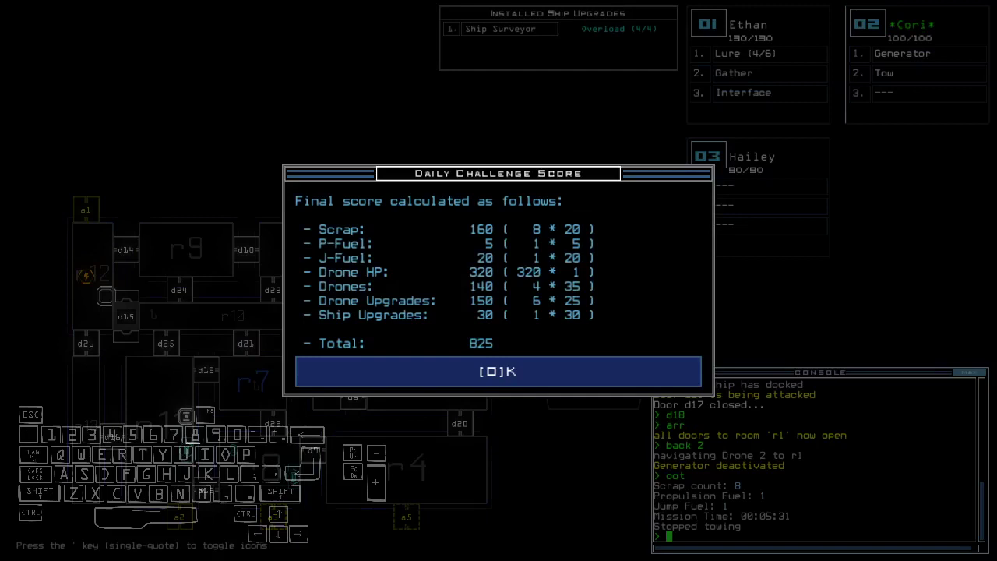
Dismiss the 825-point score summary and leaderboard, then start a new Modded Daily run
key("o")
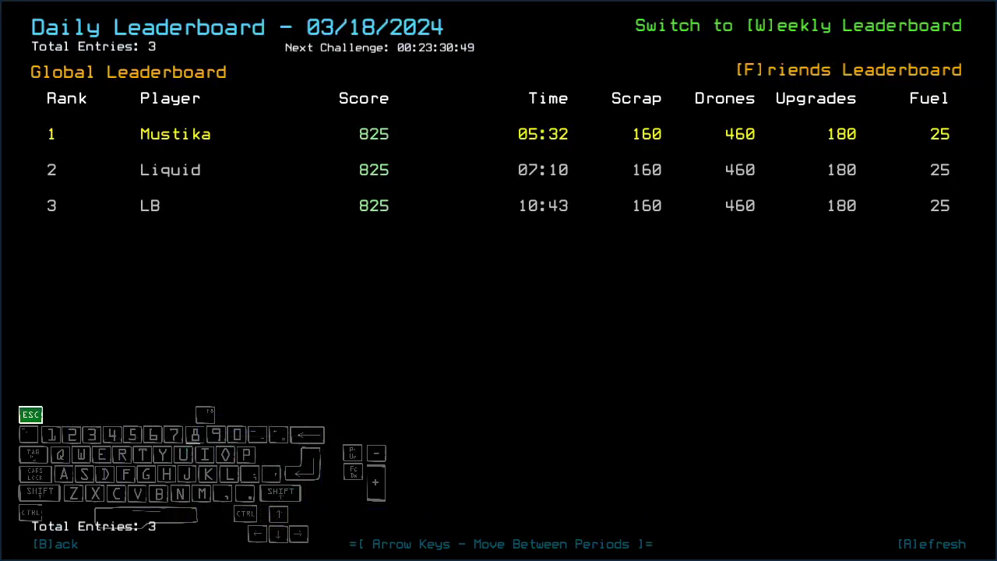
key("Escape")
key("e")
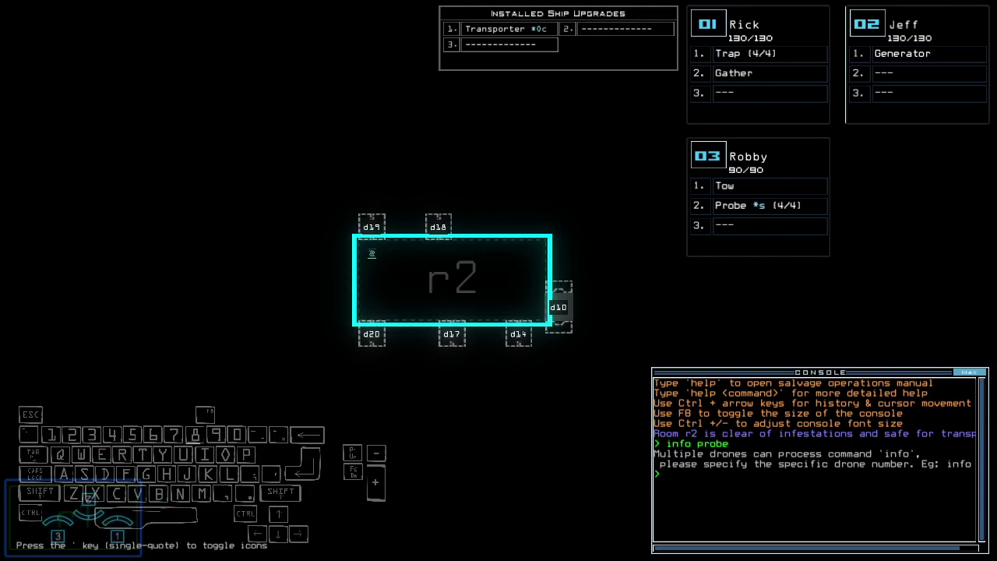
key("3")
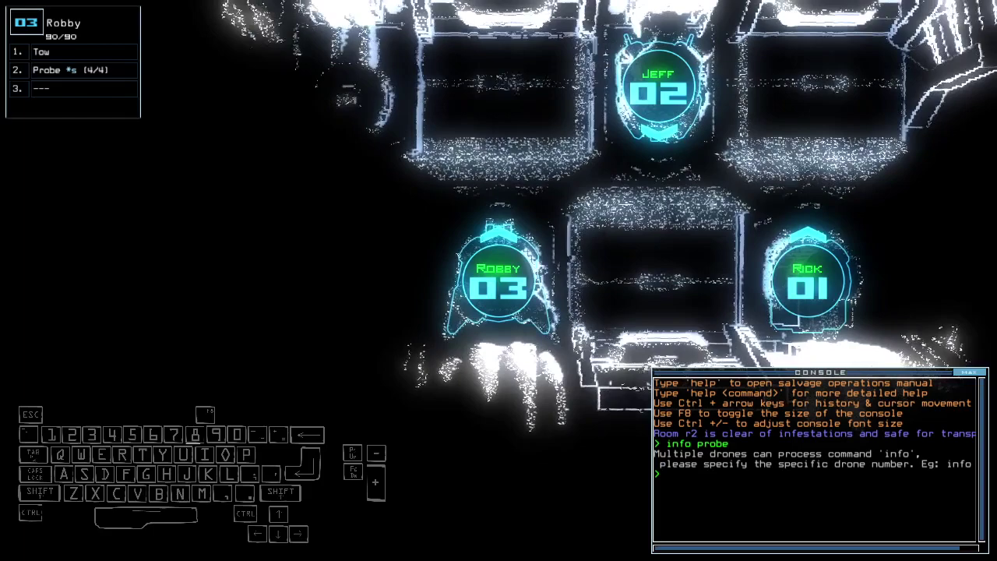
type("help")
key("Return")
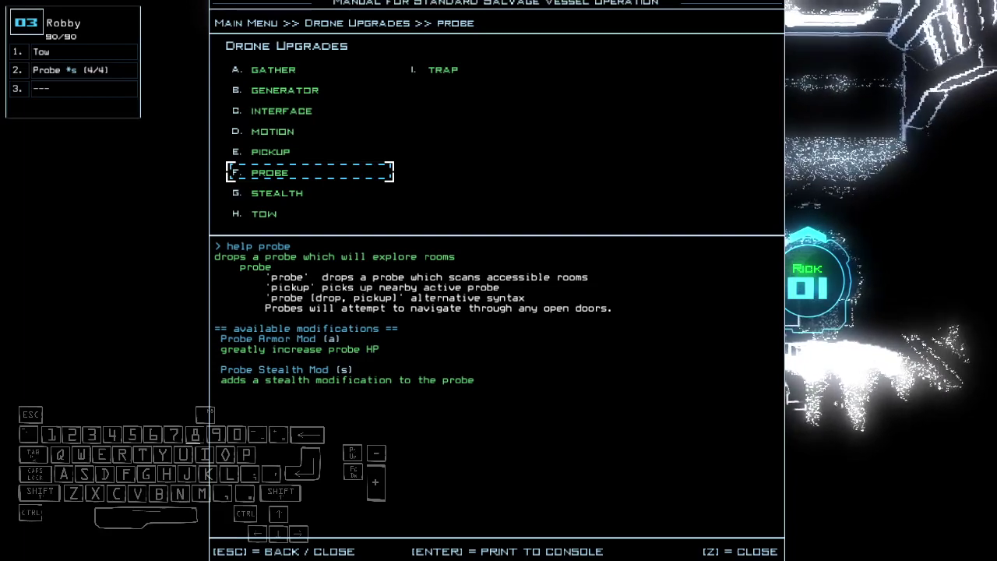
key("Escape")
key("Escape")
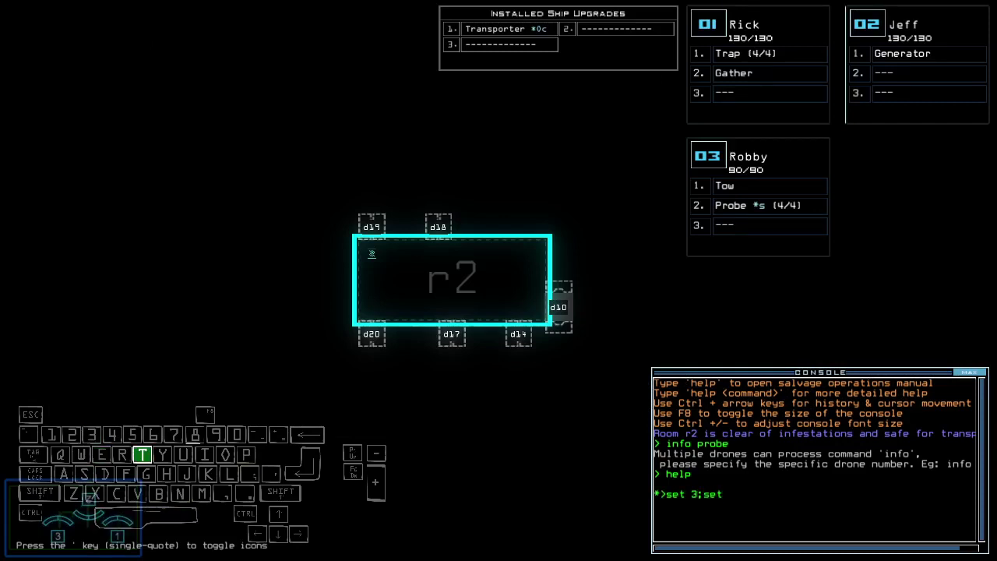
type("atus")
List the derelict's status report and swap drone 3's probe to drone 1
key("Return")
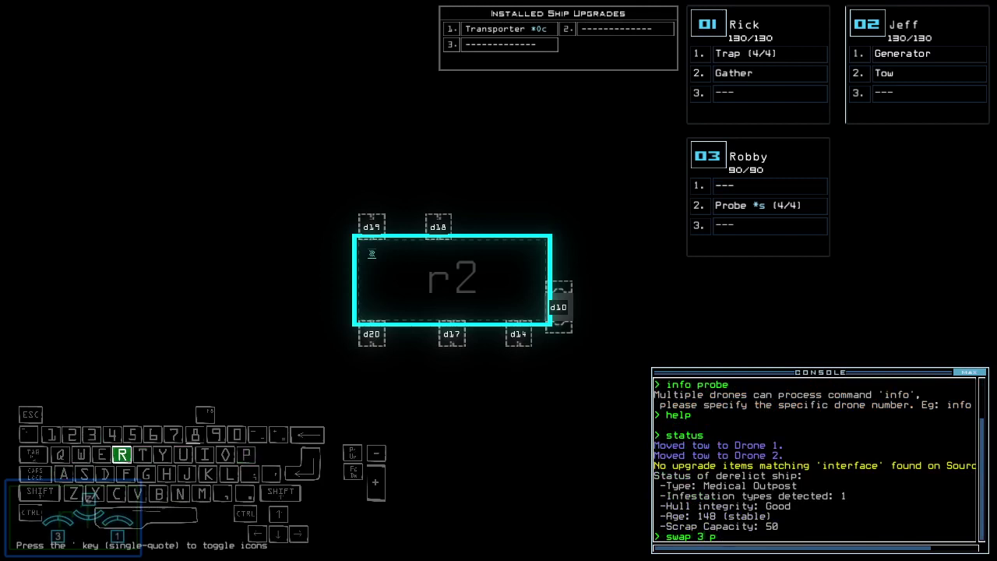
type("r")
key("Return")
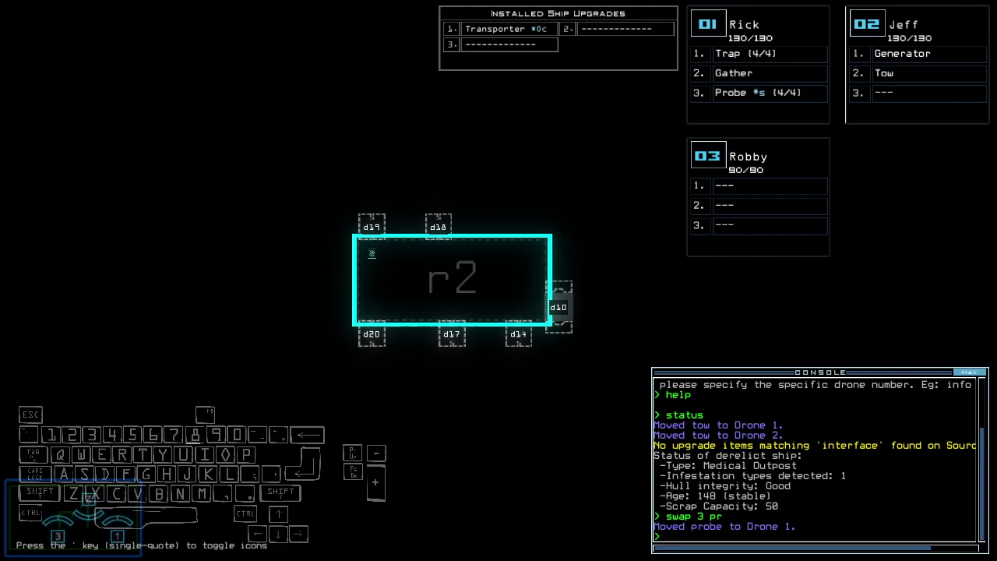
key("space")
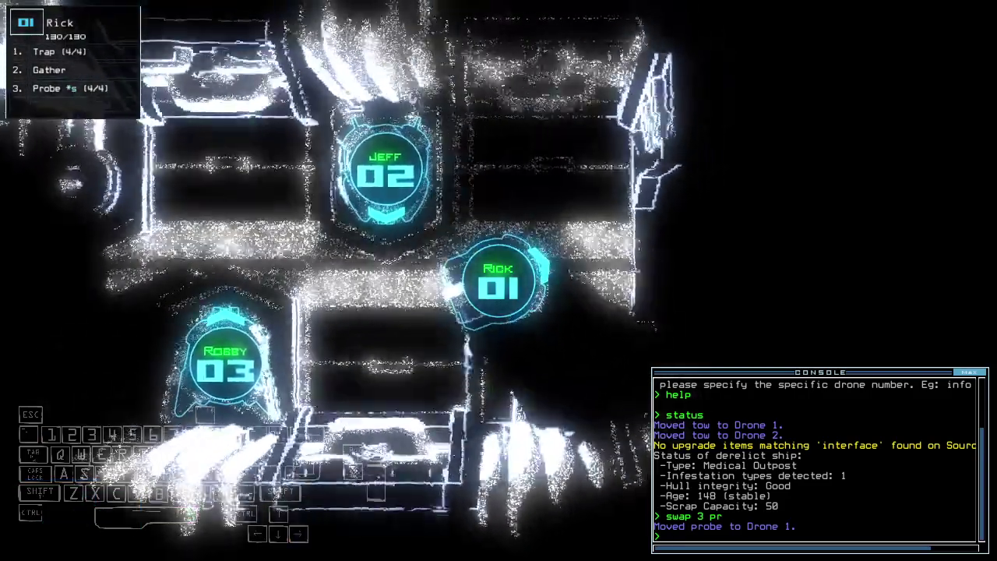
key("space")
type(" transport 1 2 r2")
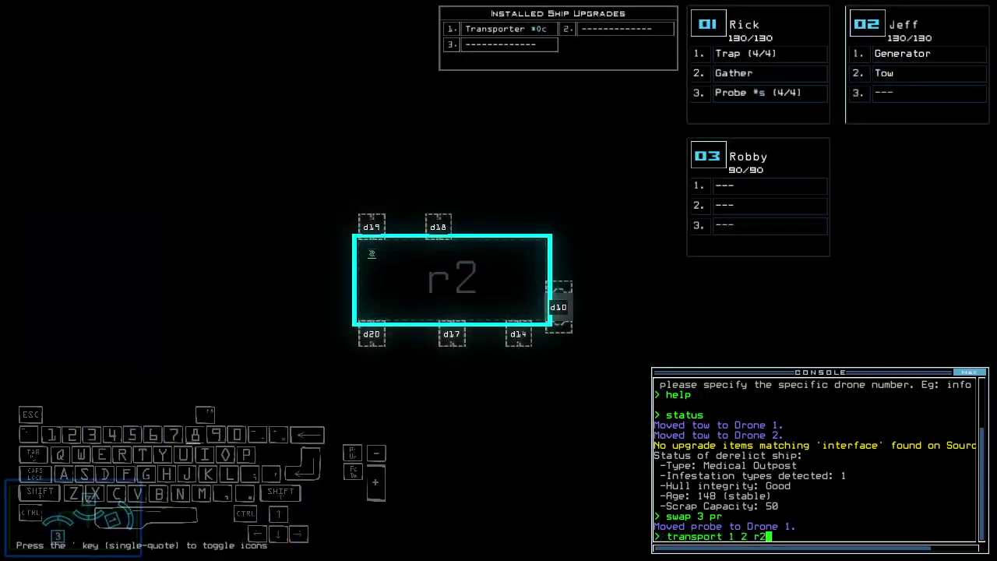
Transport drones 1 and 2 into room r2, power the generator, and gather scrap repeatedly
key("Return")
type("g")
key("Return")
type("ffff")
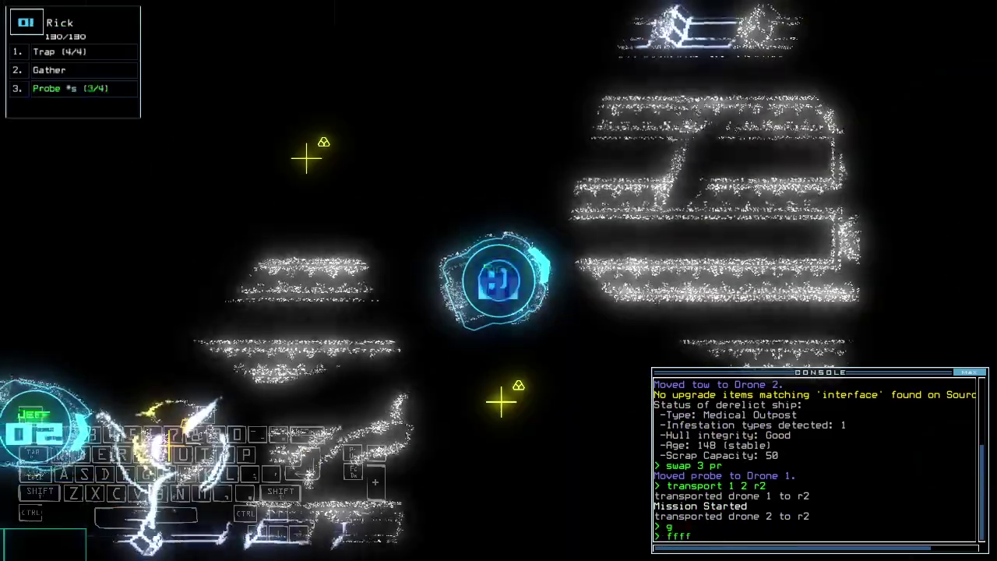
type("g")
key("Return")
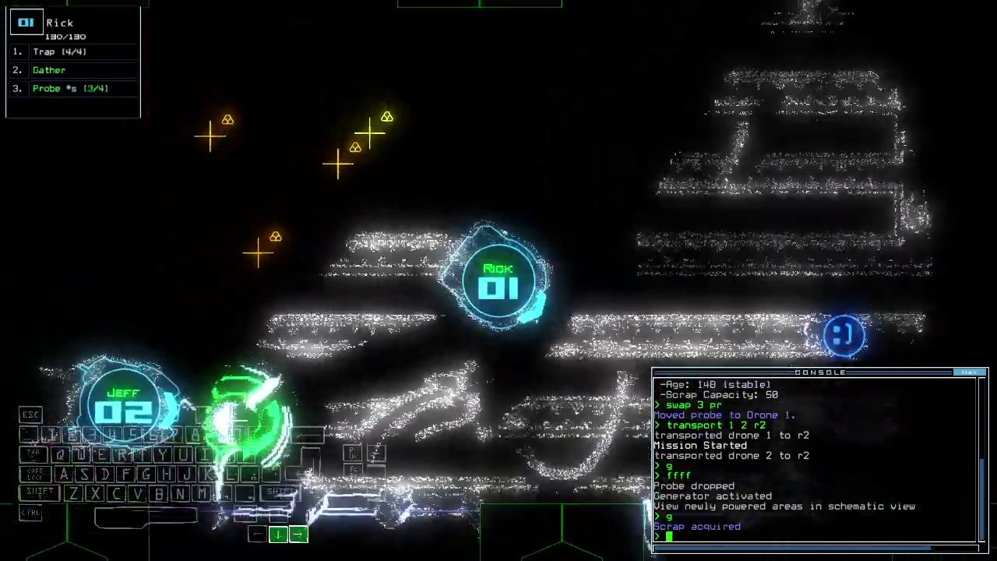
type("g")
key("Return")
type("g")
key("Return")
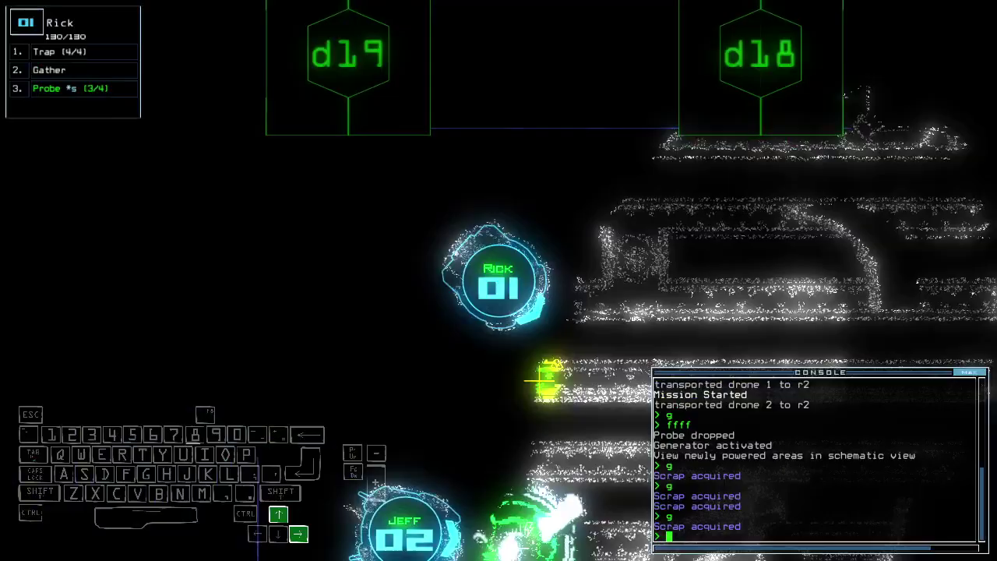
type("g")
Cycle room r2's doors open and closed, and move drone 1 to door d18
key("Return")
key("space")
key("space")
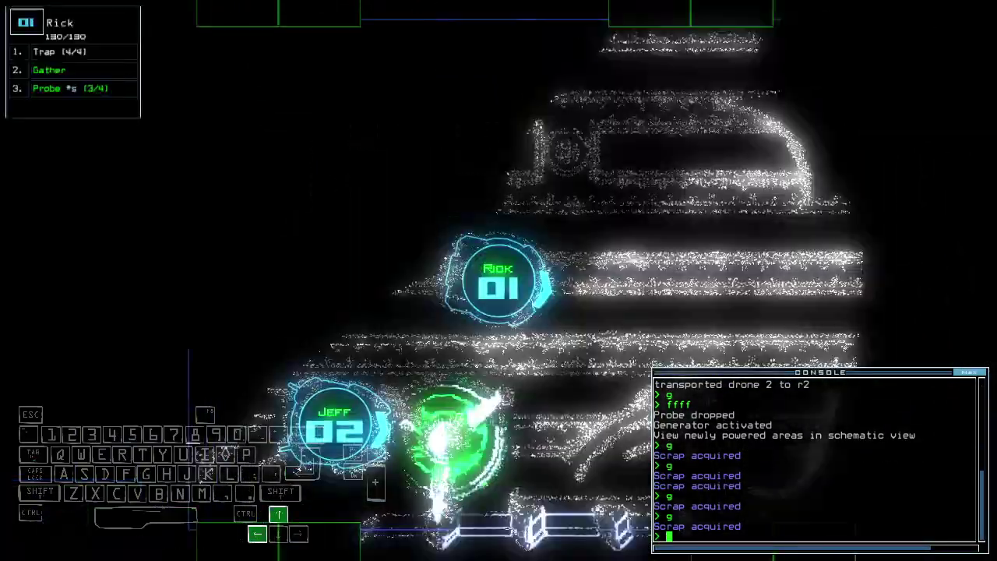
type("xx r2")
key("Return")
key("space")
key("space")
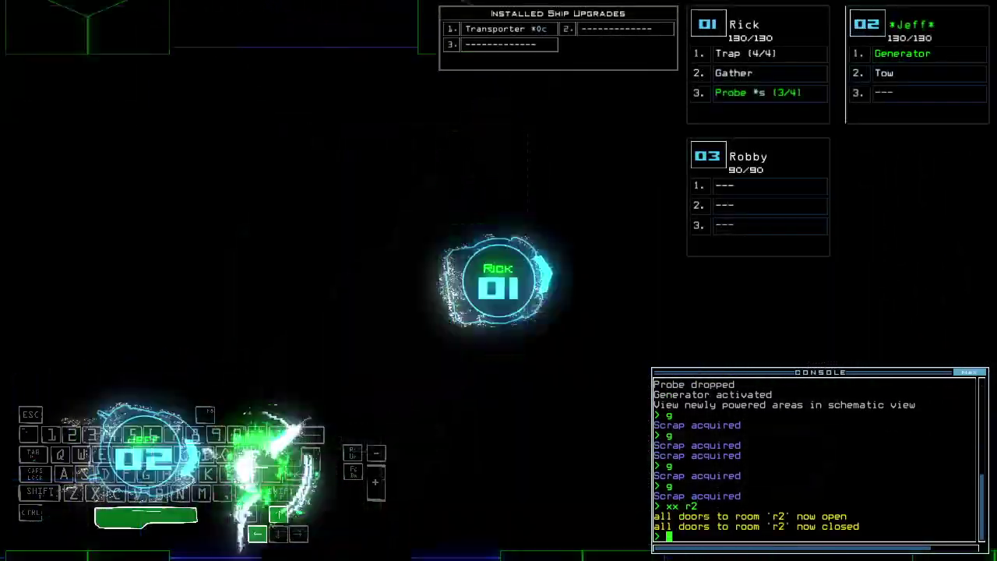
type("d18")
key("Return")
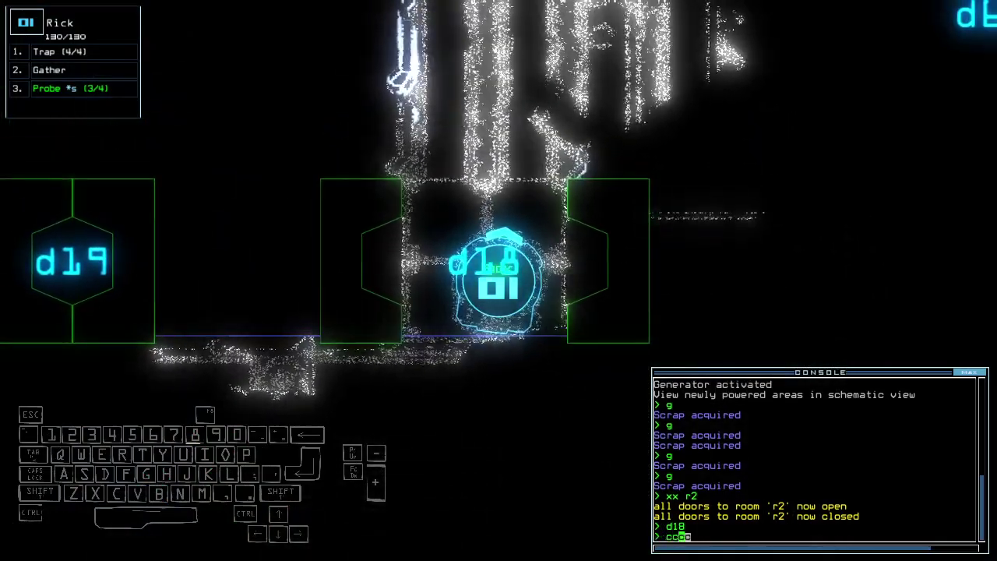
type("ffff")
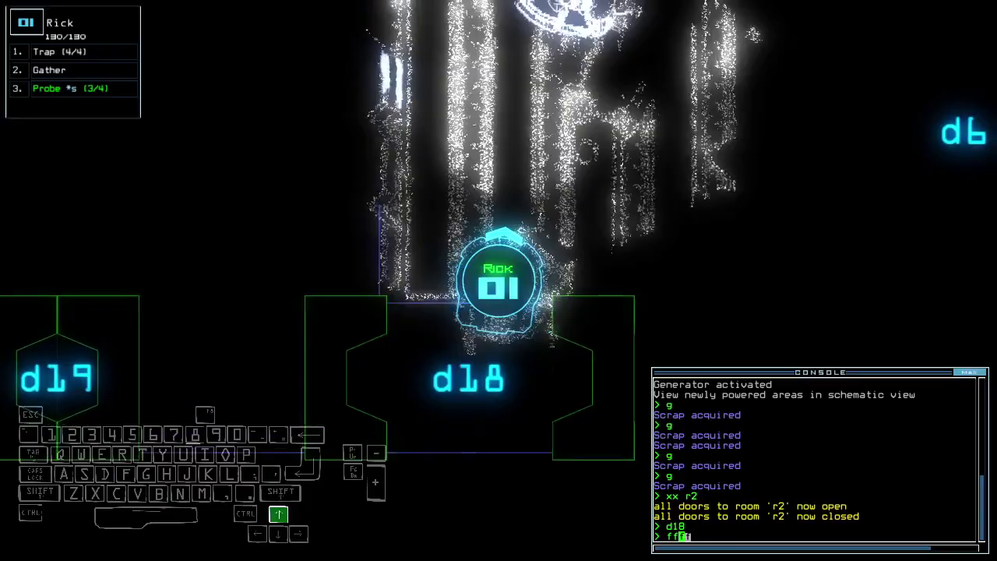
Launch a probe past door d18, recover it, then try gathering and open the swap menu
key("Return")
type("ckup")
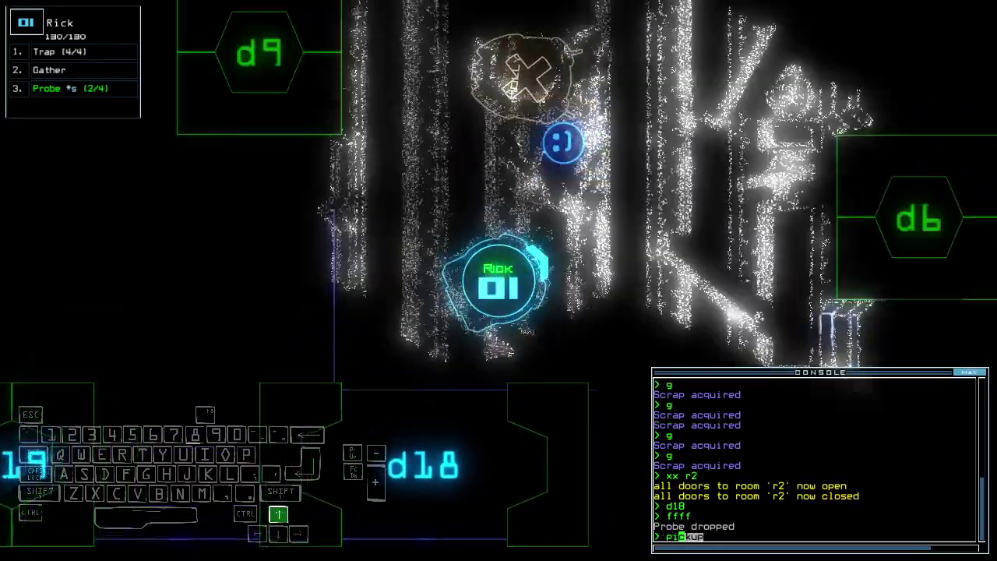
key("Return")
type("g")
key("Return")
type("swap")
key("Return")
key("Escape")
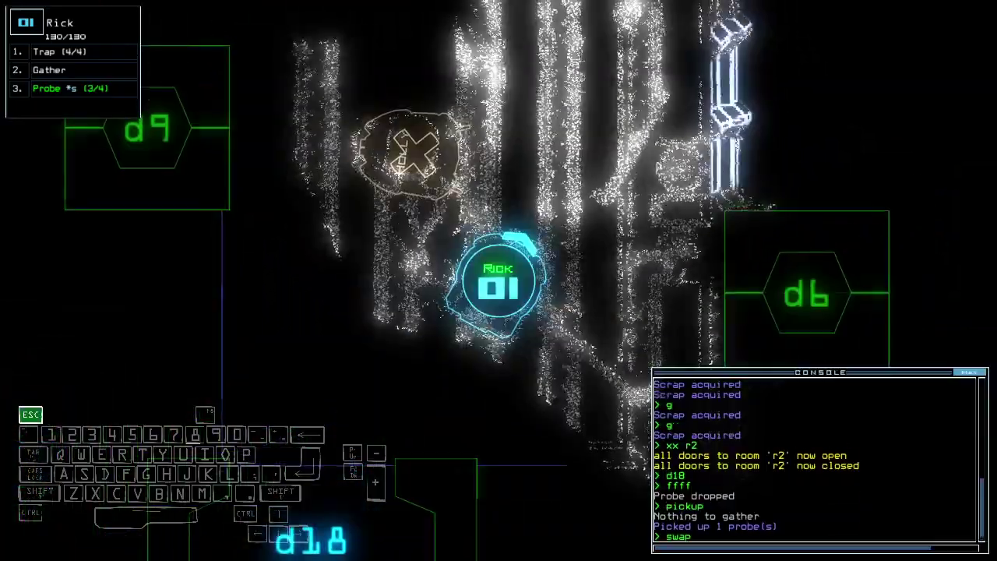
key("space")
type("transport 3 r2")
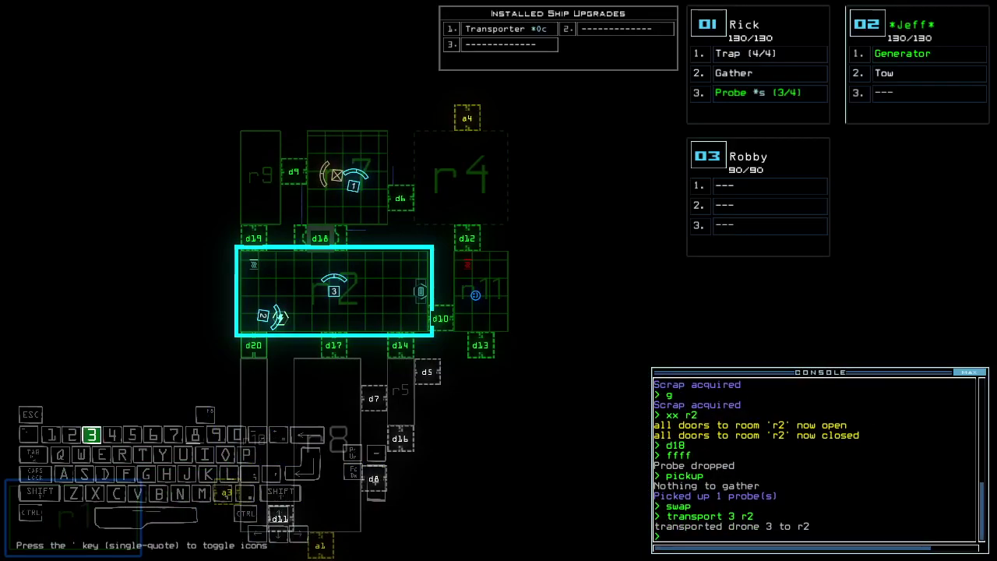
Transport drone 03 to r2, equip it with lure and sonic, then transport it to r1
key("space")
type("2")
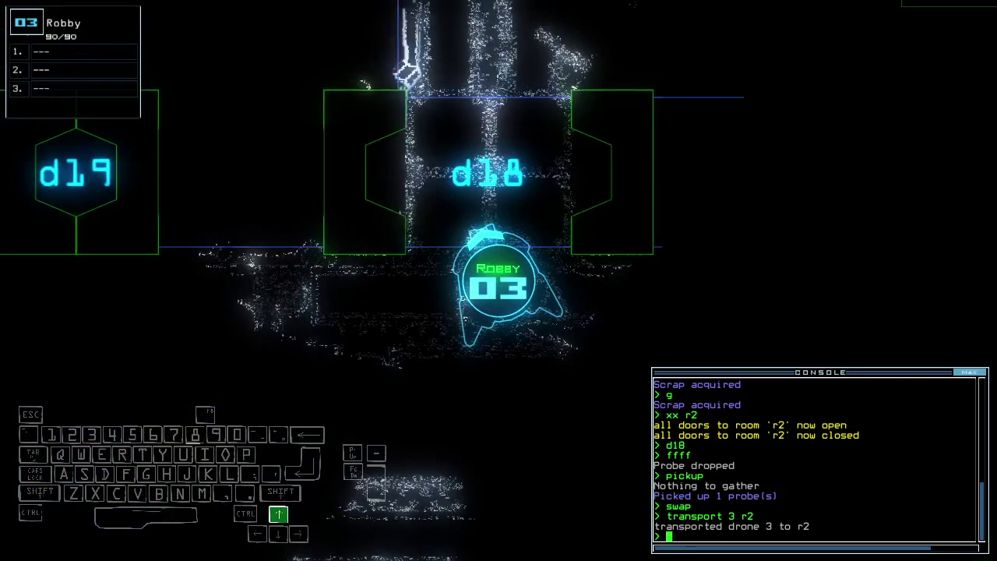
type("swap")
key("Return")
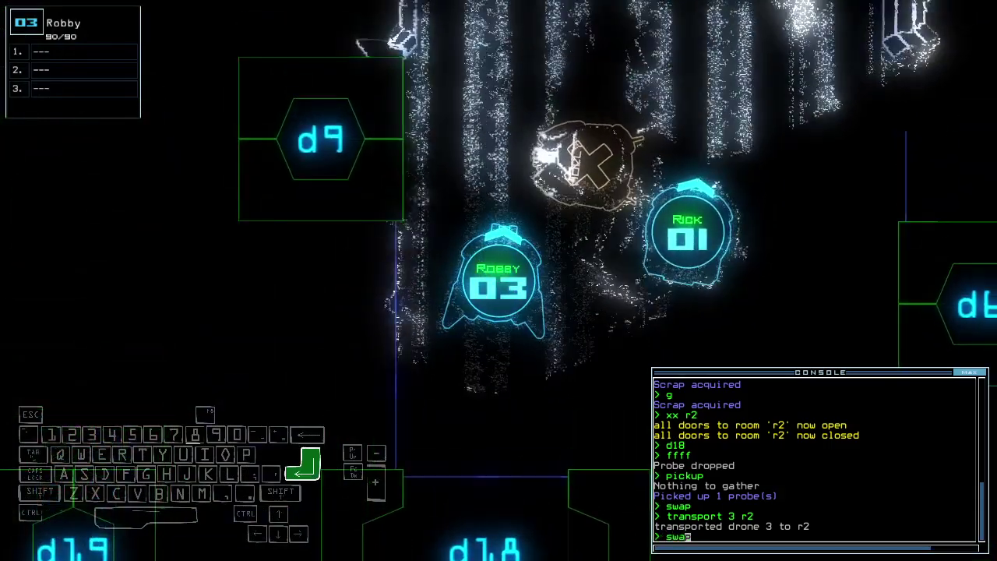
key("Escape")
type("tra")
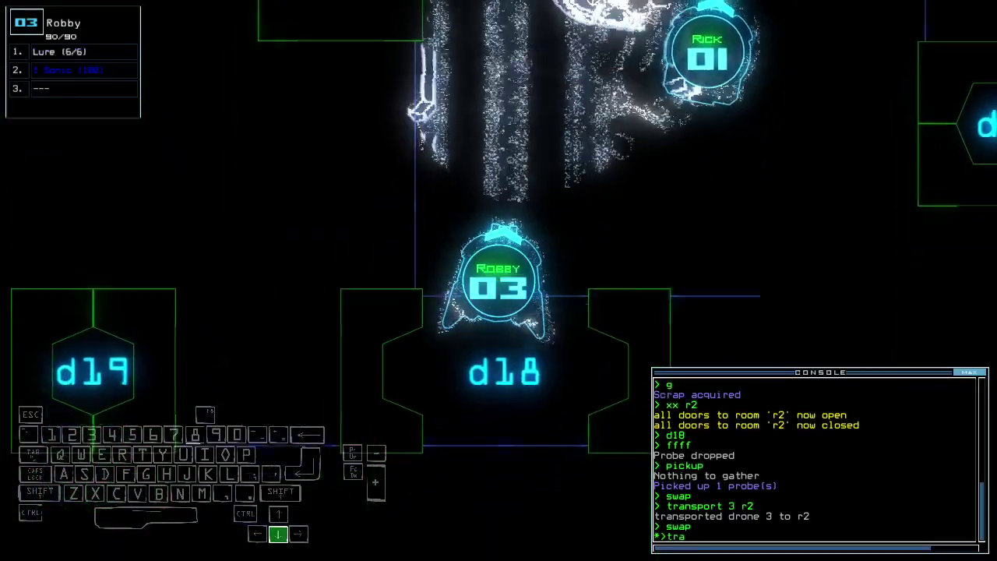
type("nsport r1")
key("Return")
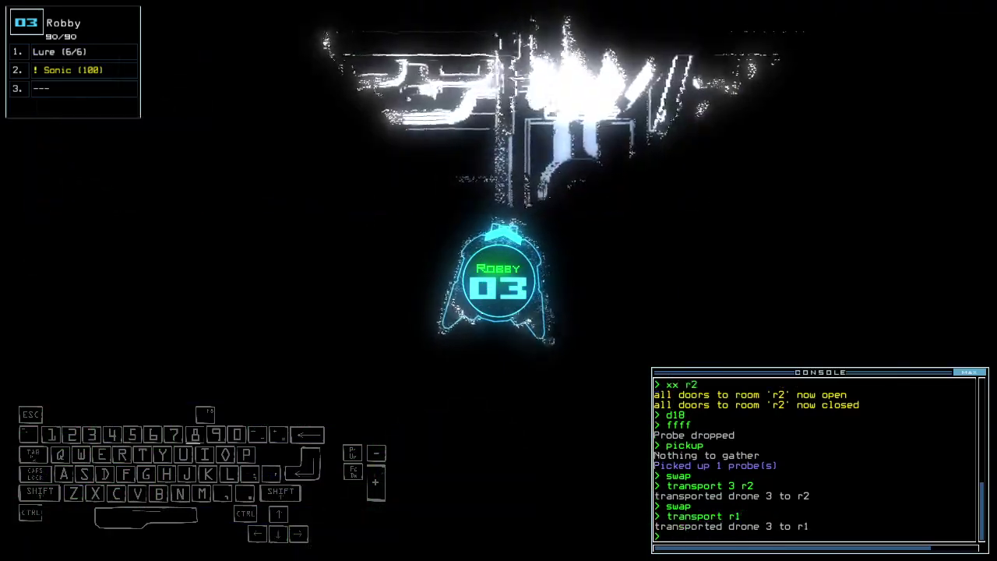
key("1")
Open door d9, scout the room with a probe, recover it and close nearby doors
key("Up")
type("d")
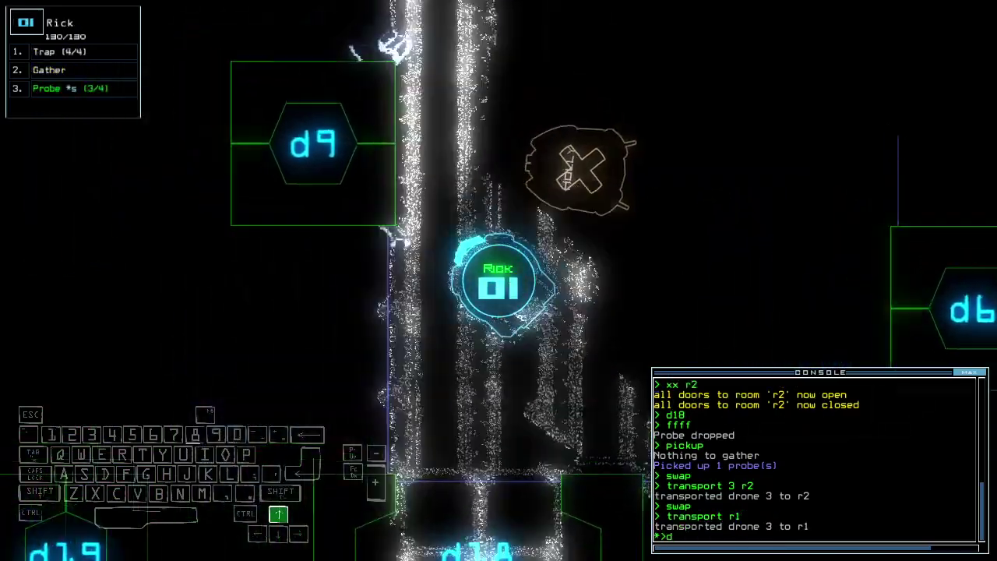
type("9")
key("Return")
key("Up")
key("Right")
type("f")
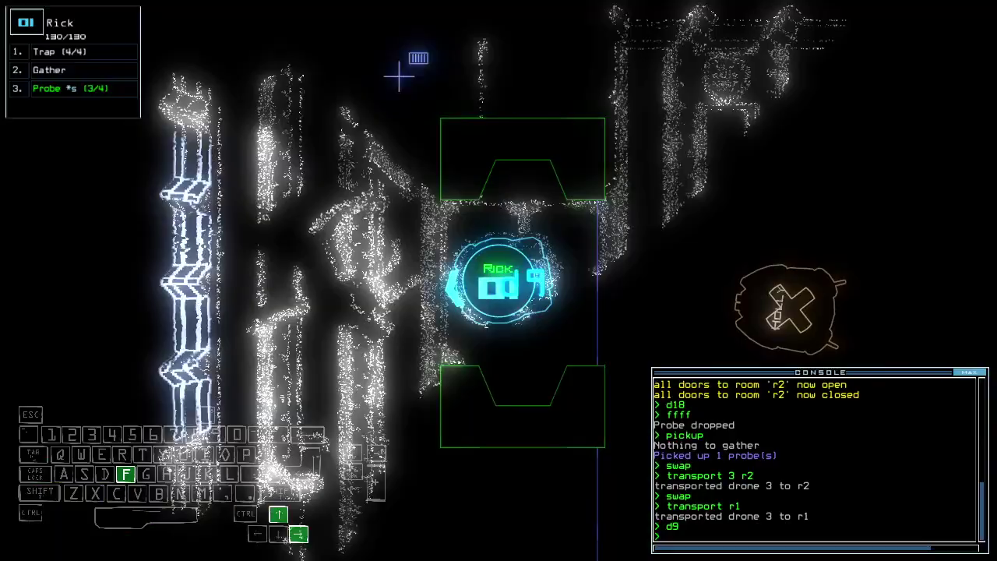
type("fff")
key("Return")
key("Left")
type("pickup")
key("Return")
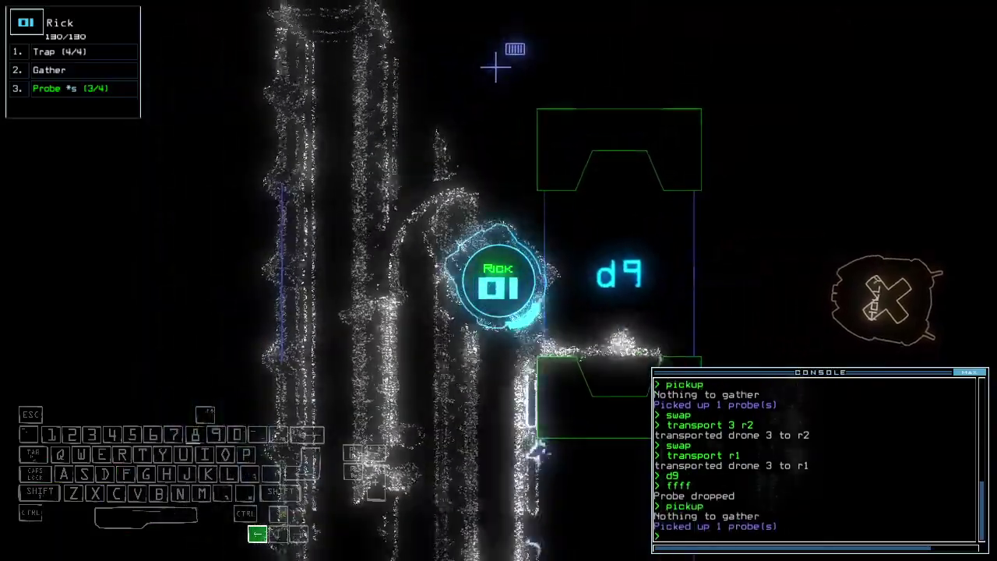
key("Left")
key("Up")
type("cccc")
key("Return")
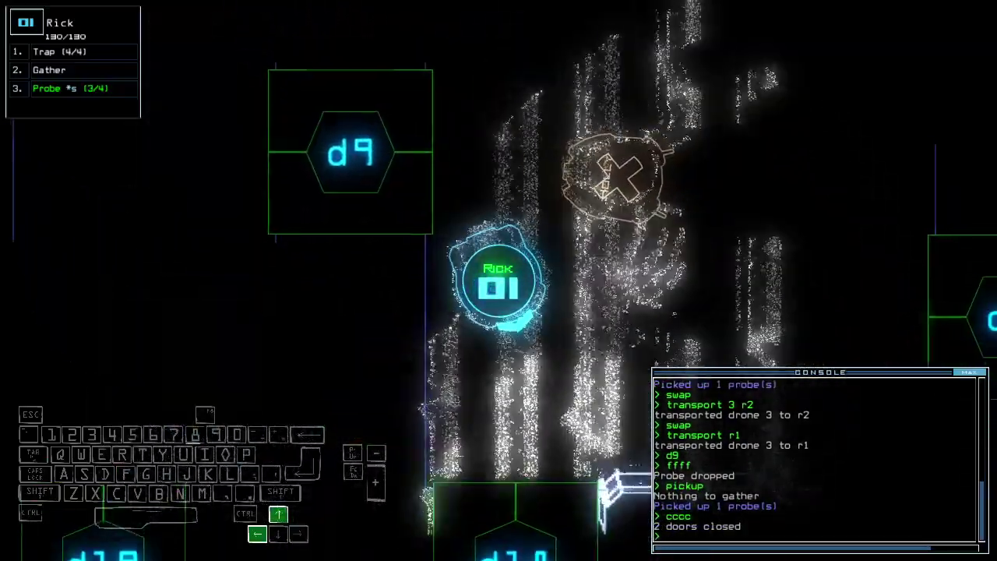
Open door d6, drive drone 01 into the next room and close the door behind it
key("Up")
type("d6")
key("Return")
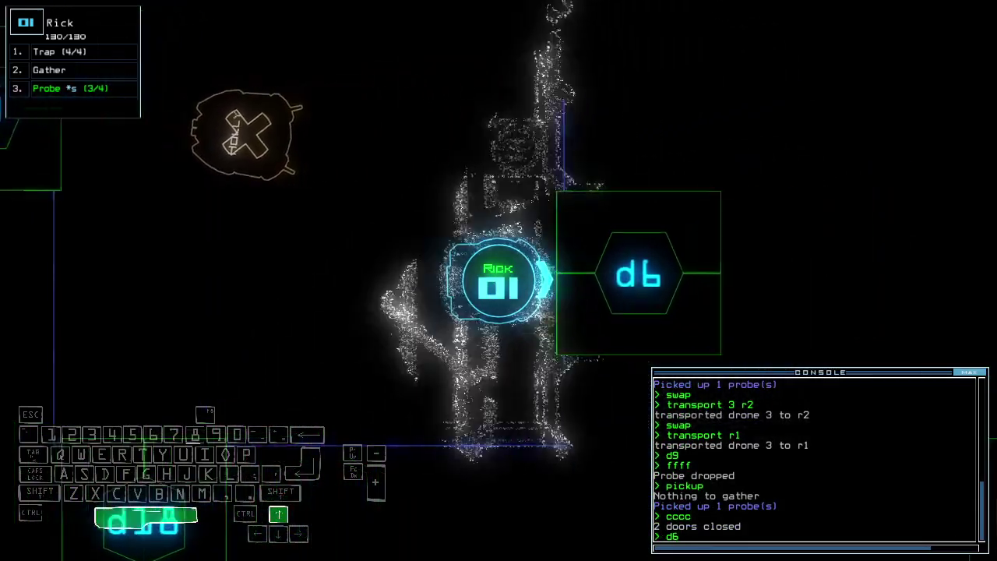
key("Return")
key("1")
key("Right")
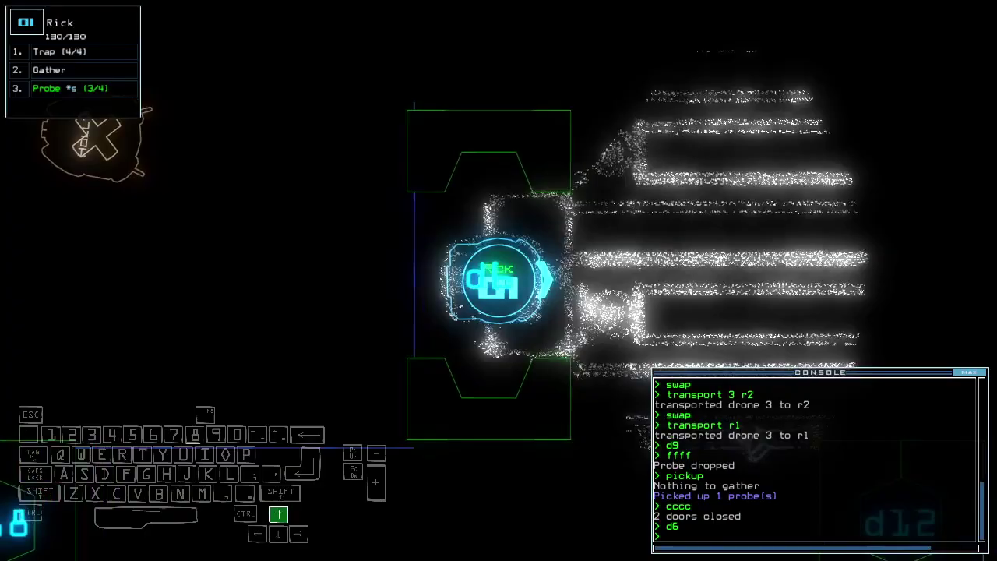
key("Up")
type("cccc")
key("Return")
type("d12")
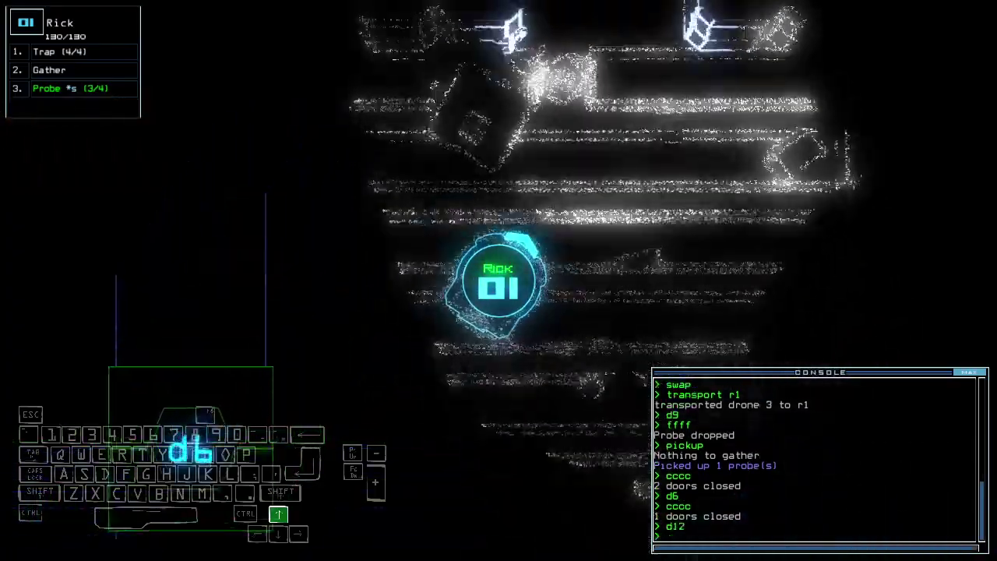
Open door d12, collect the probe left in the room and gather its scrap
key("Return")
key("Right")
key("space")
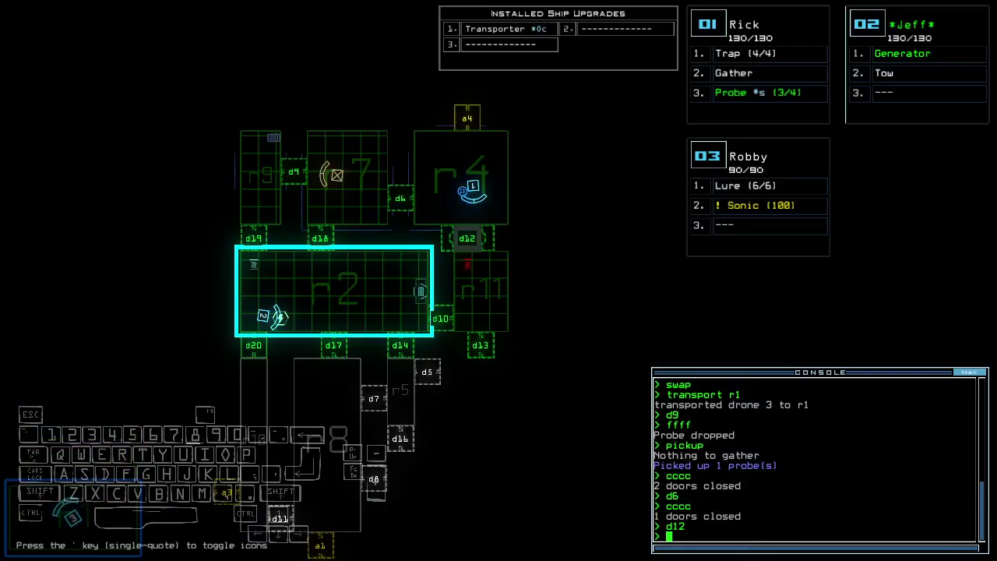
key("space")
type("pickup")
key("Return")
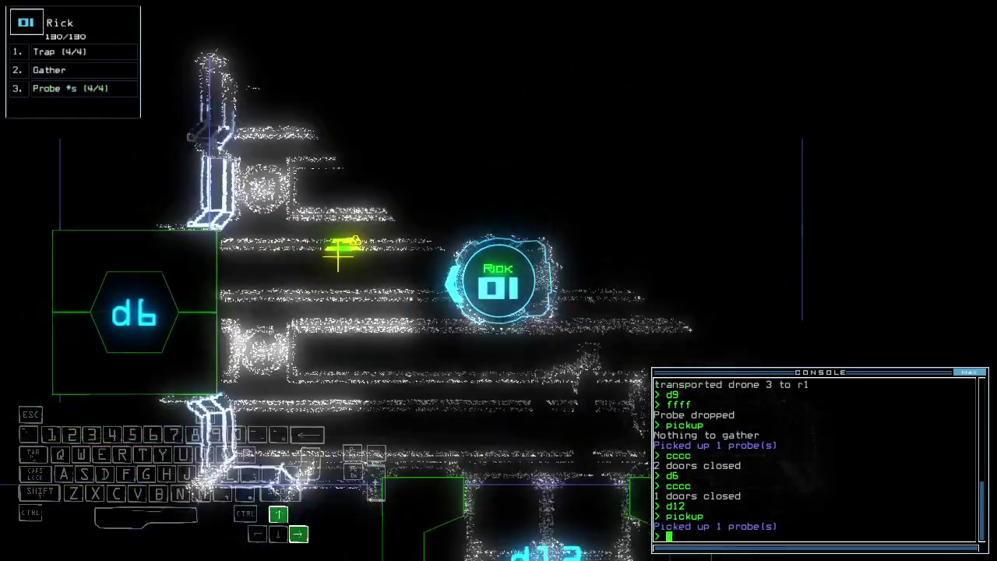
key("Up")
type("g")
key("Return")
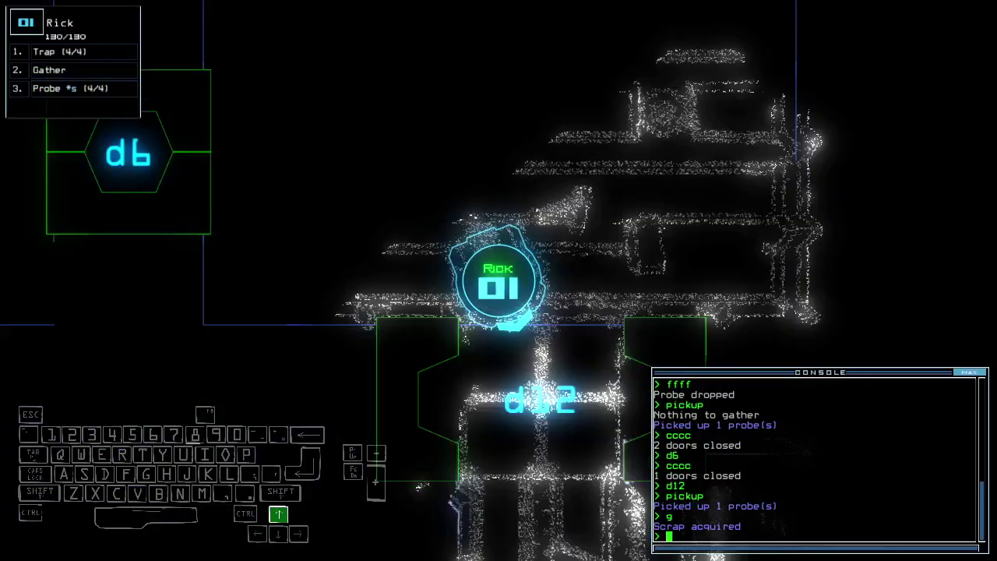
type("d12")
Pass drone 01 through door d12 and open door d13
key("Return")
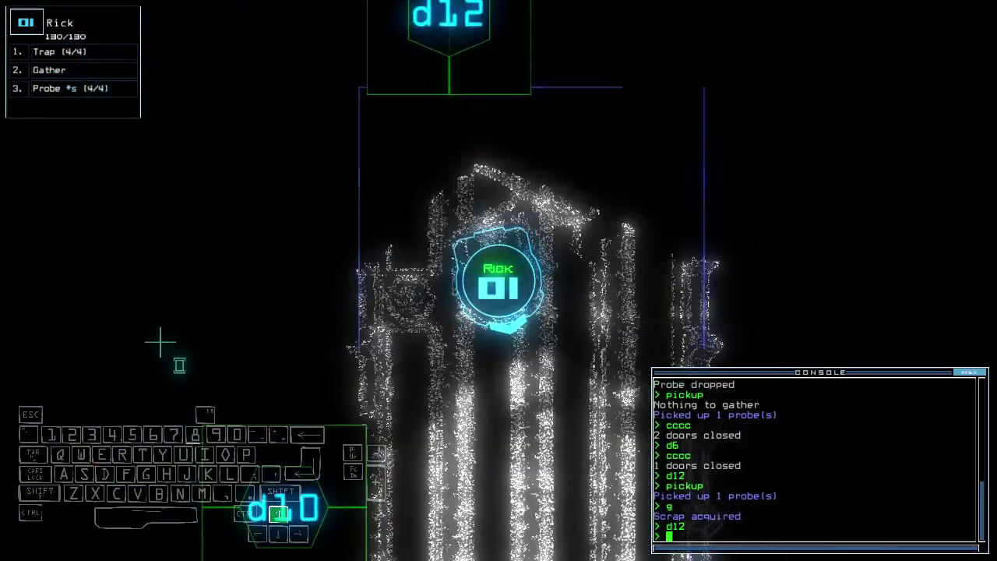
key("space")
key("space")
type("d13 d13")
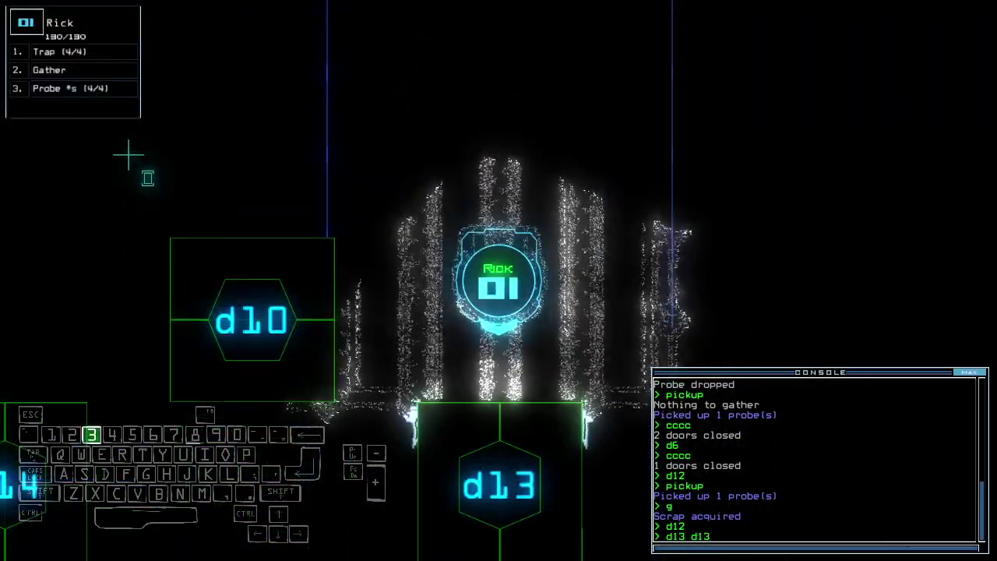
key("Return")
key("space")
key("space")
type("d13")
key("Return")
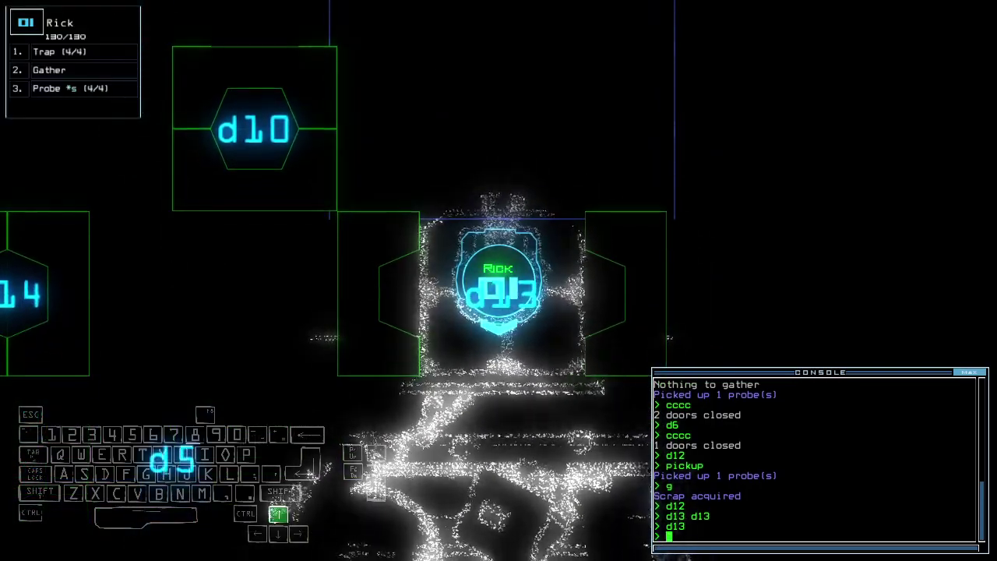
type("ffff")
Probe the room past d13, recover the probe, and open doors d10 and d14
key("Return")
type("p")
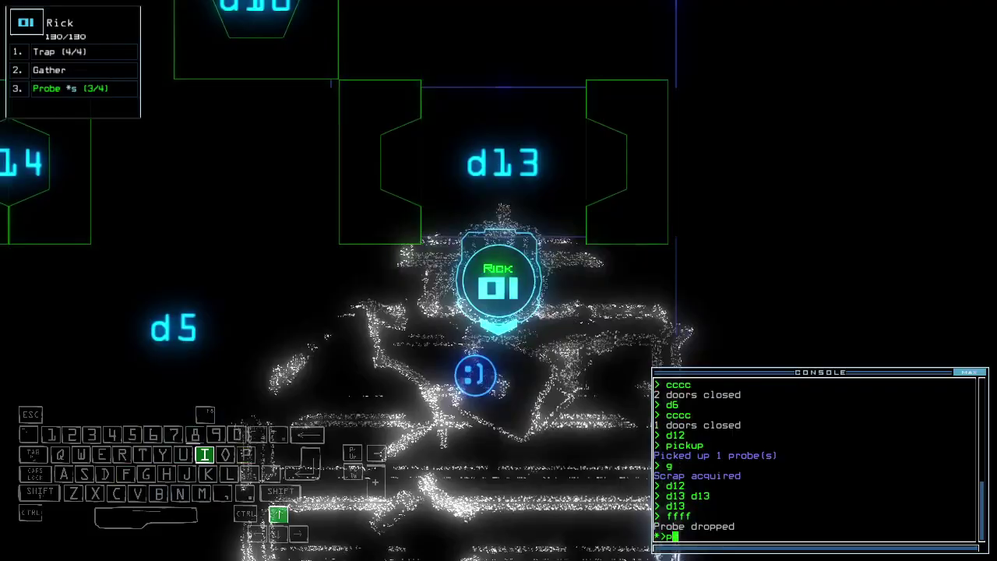
type("ickup")
key("Return")
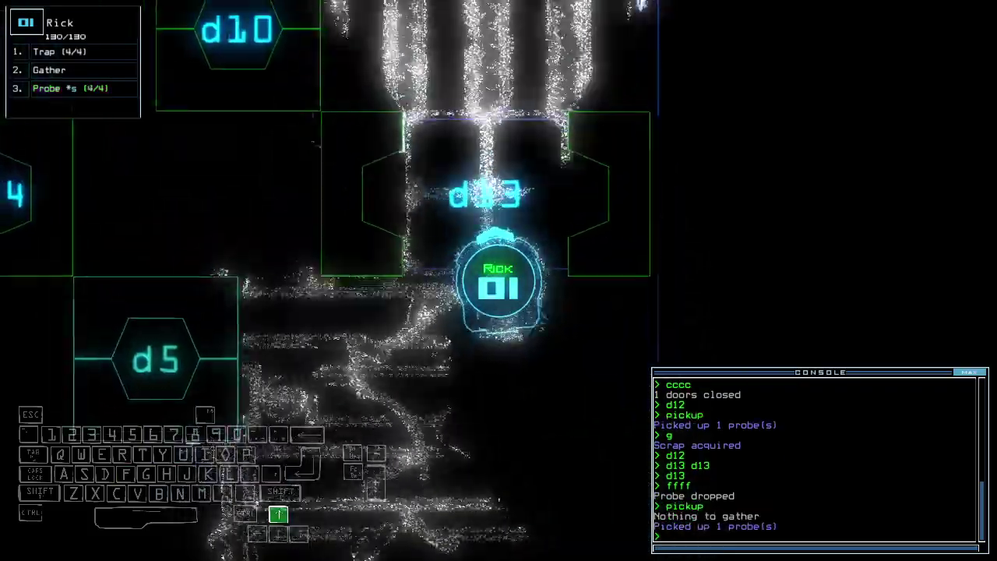
type("d13 d10")
key("Return")
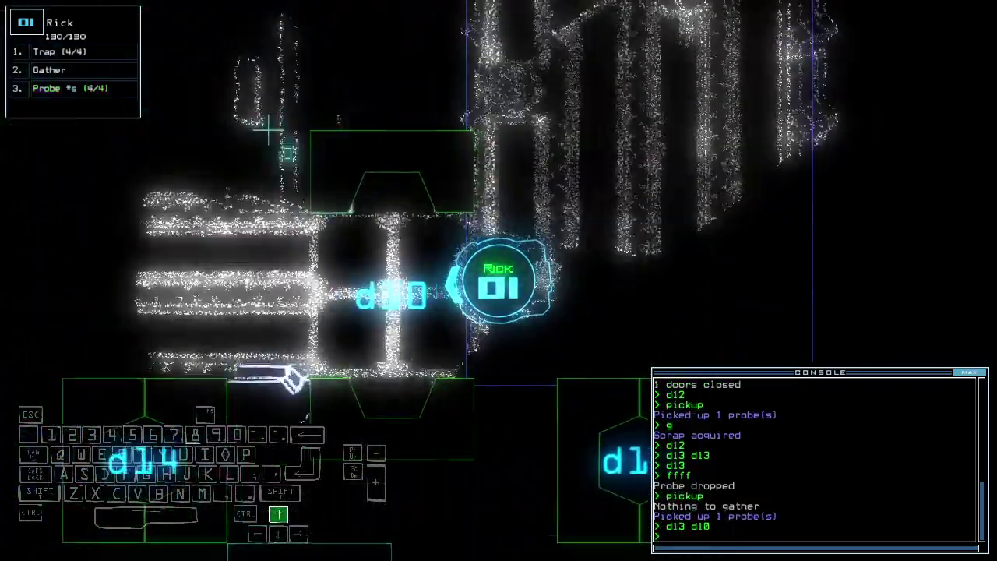
type("14")
key("Return")
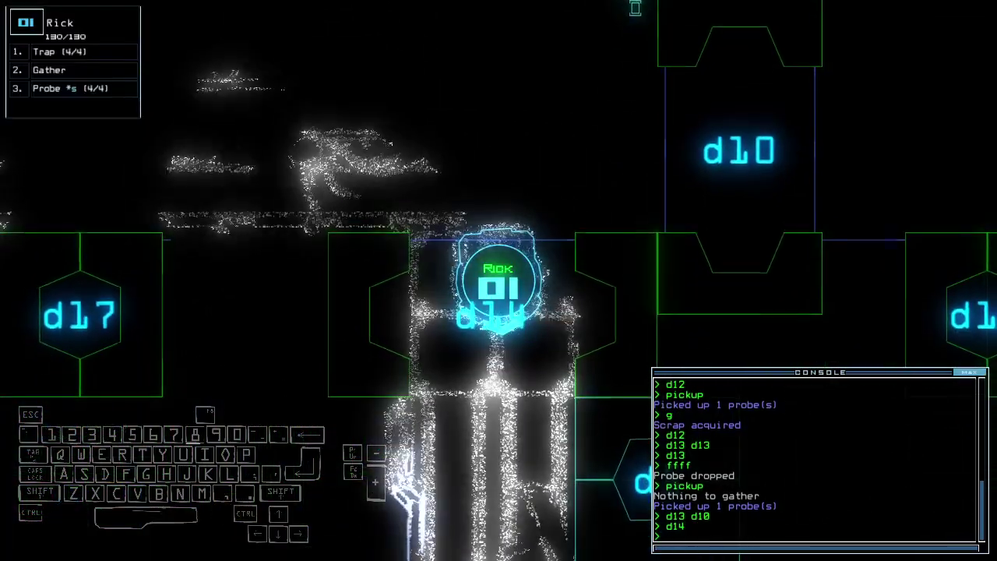
type("cccc")
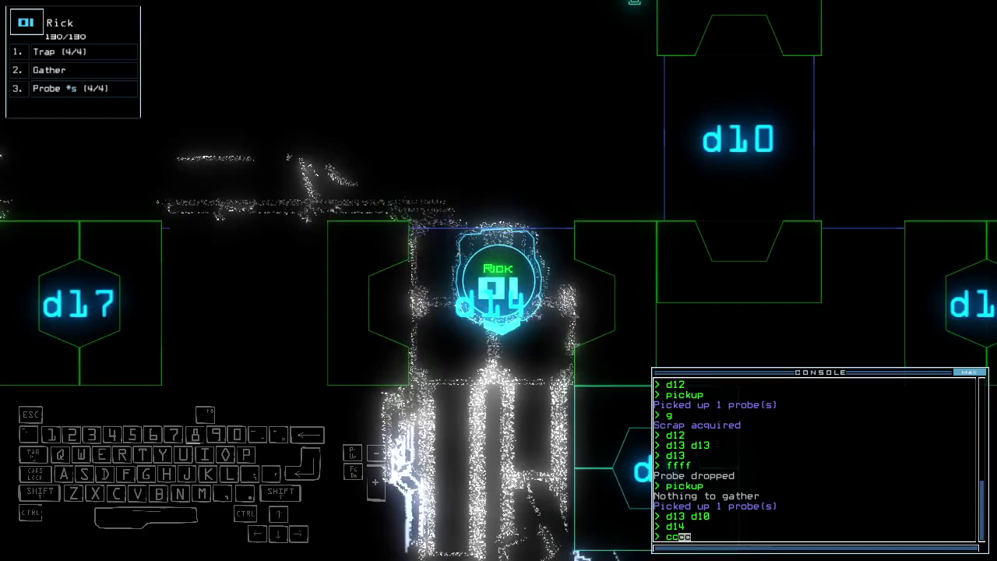
Probe past door d14, recover the probe, close doors and transport drone 01 to r1
key("BackSpace")
key("BackSpace")
type("ffff")
key("Return")
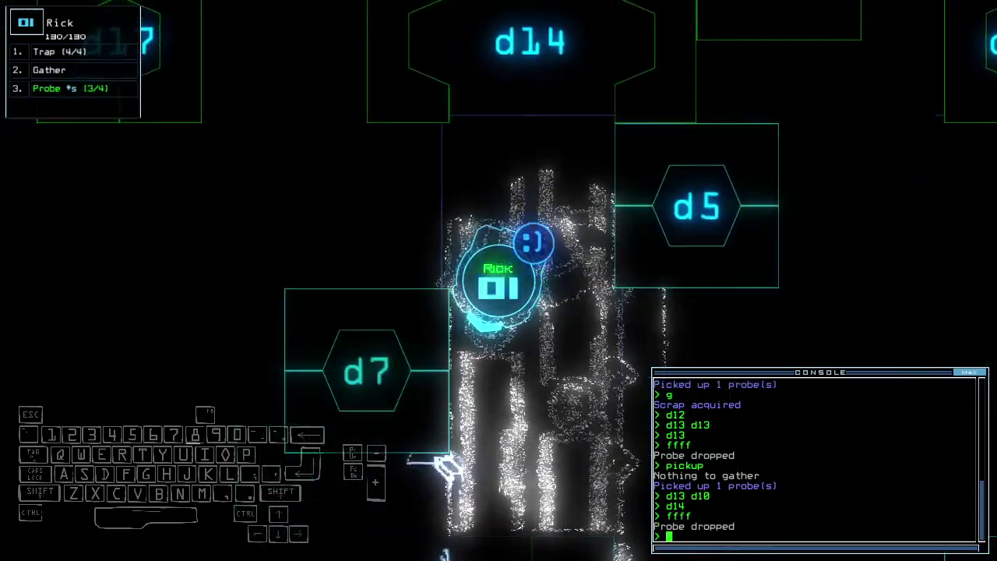
key("Up")
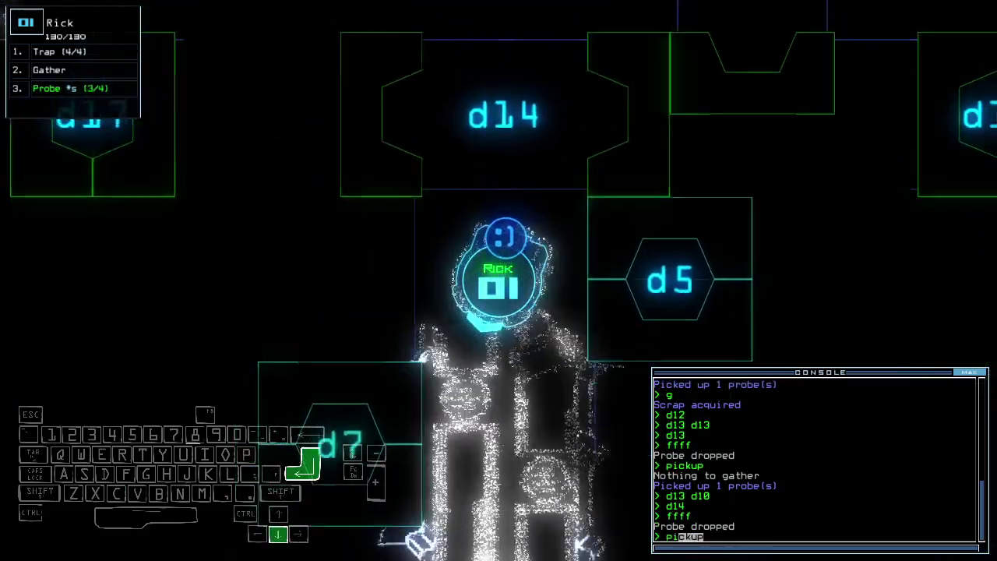
key("Return")
type("cccc")
key("Return")
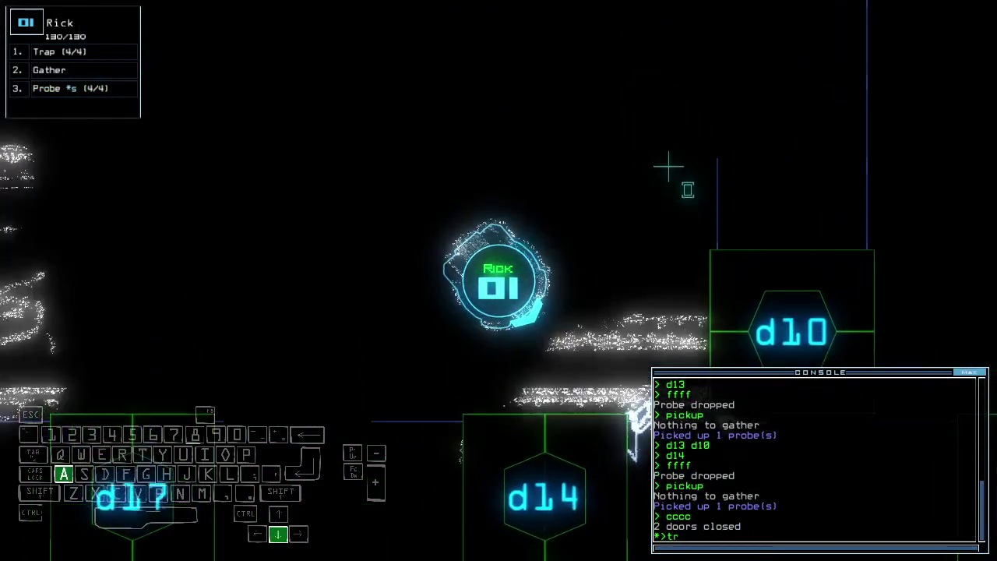
type("transport r1")
key("Return")
type("swap tra l")
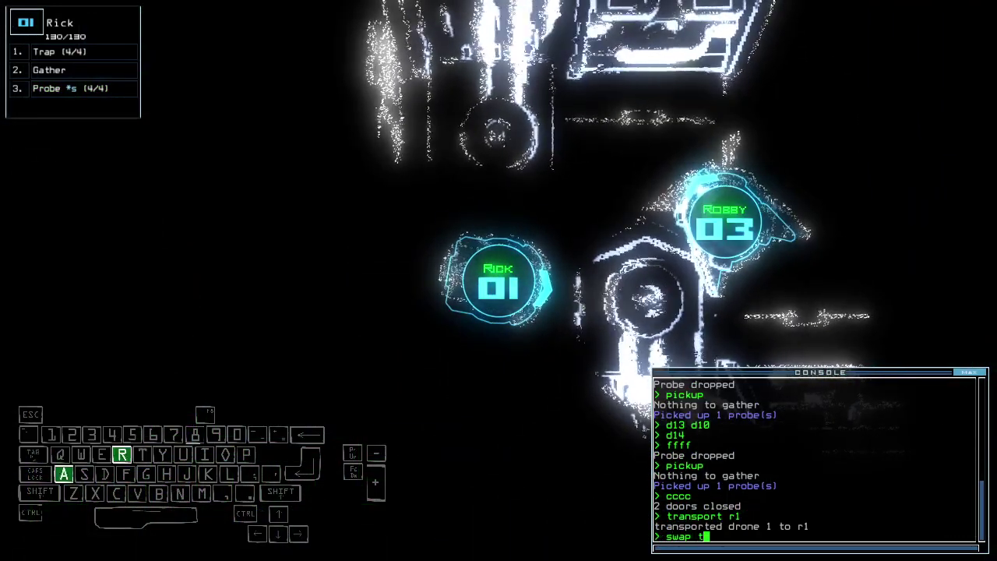
Trade the trap for the lure, move drone 01 to r2, drop a lure and open d17
key("Return")
type("transport 1 r2")
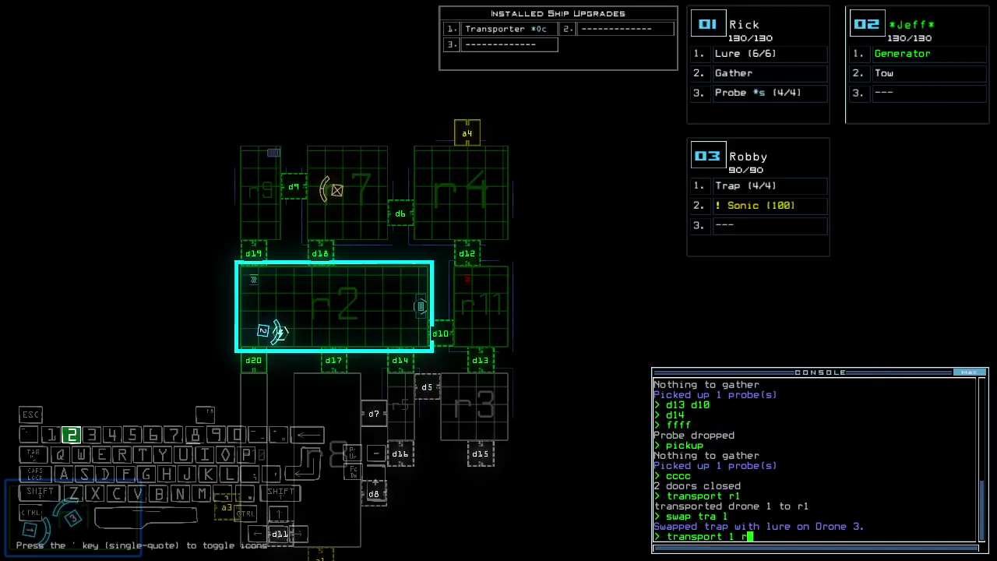
key("Return")
type("1")
key("Return")
type("d17")
key("Return")
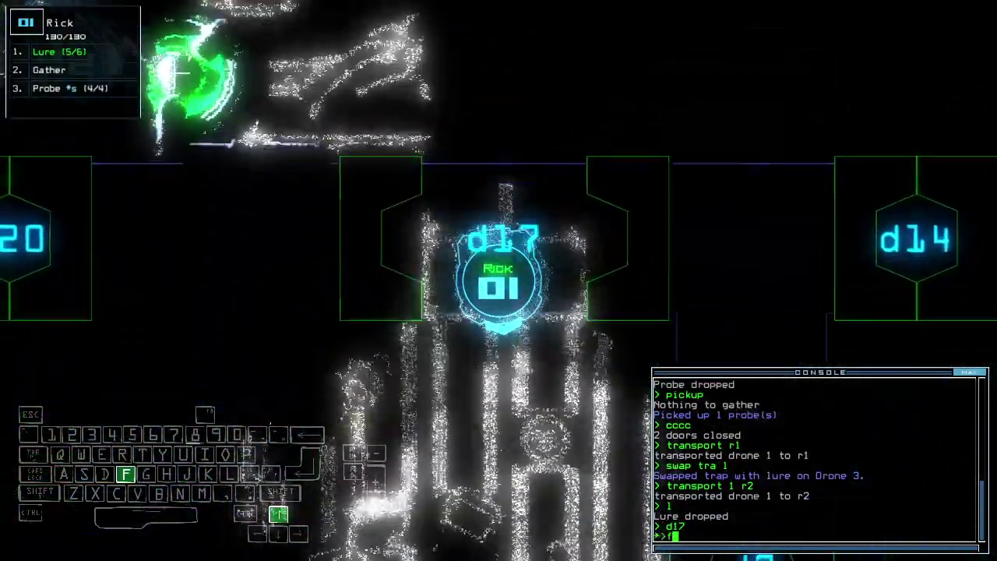
type("ffff")
Drop a probe from Rick's drone, gather scrap repeatedly and pick the probe back up
key("Return")
type("g")
key("Return")
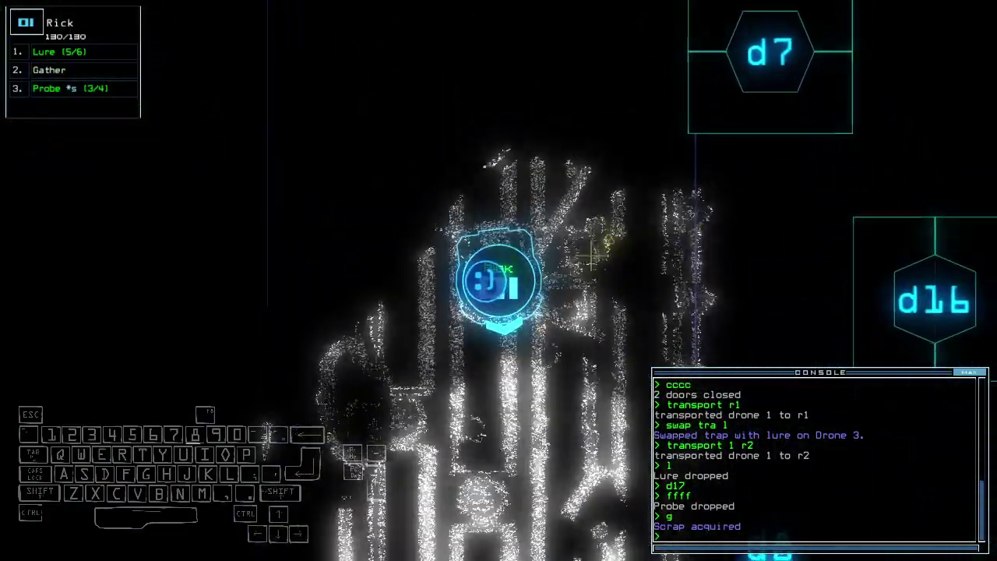
type("g")
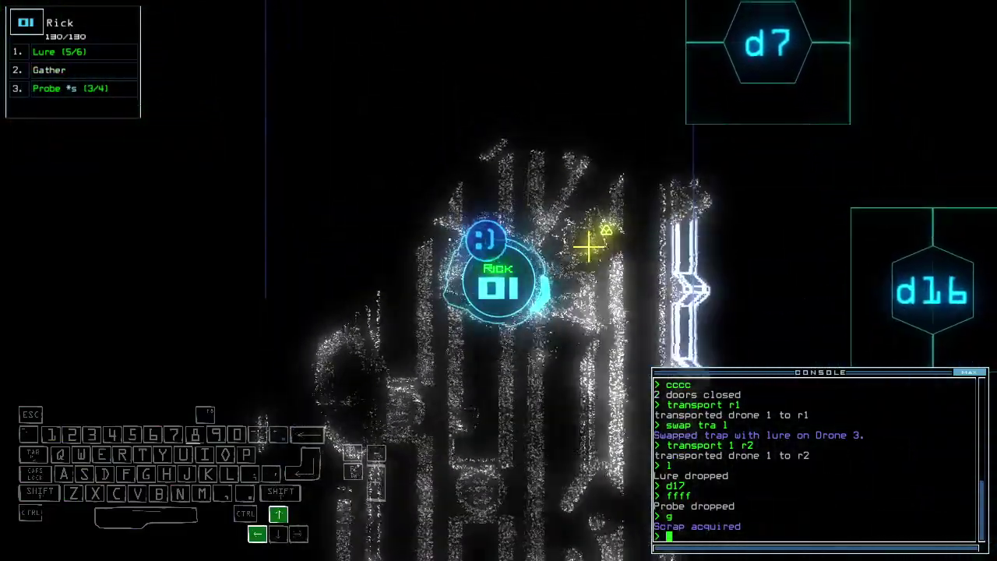
key("Return")
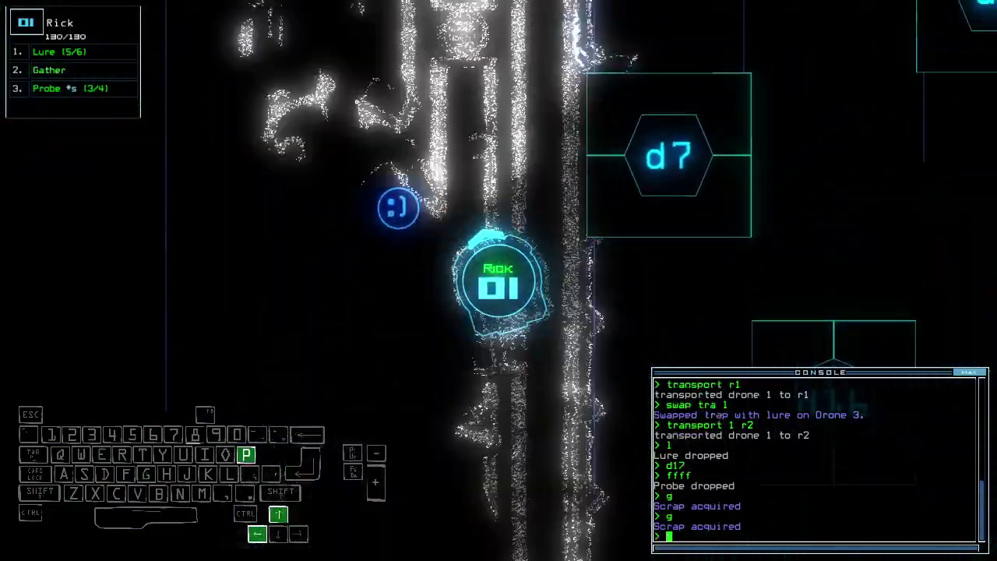
type("pickup")
key("Return")
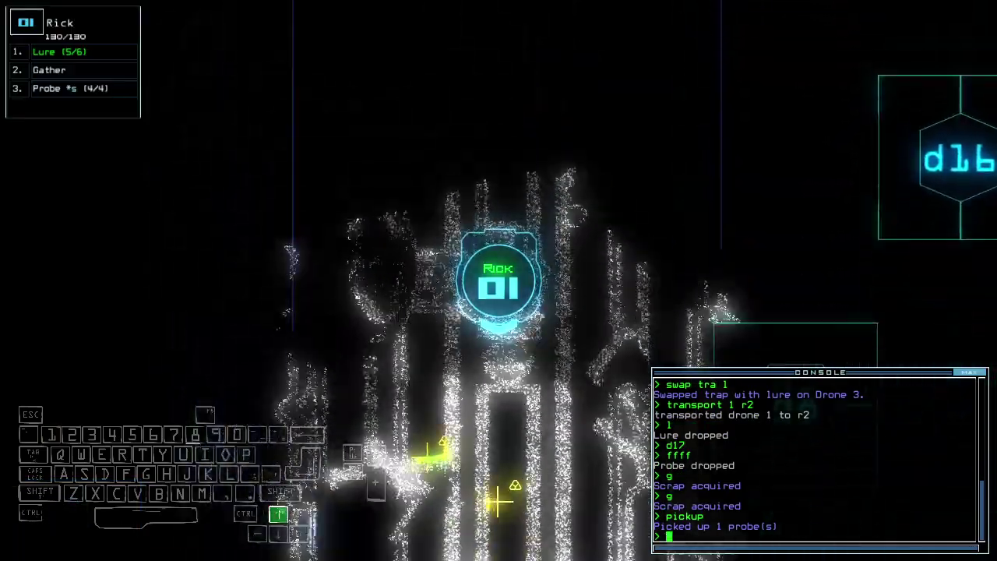
type("g")
key("Return")
Drive Rick's drone up the corridor through doors d17 and d20
key("Up")
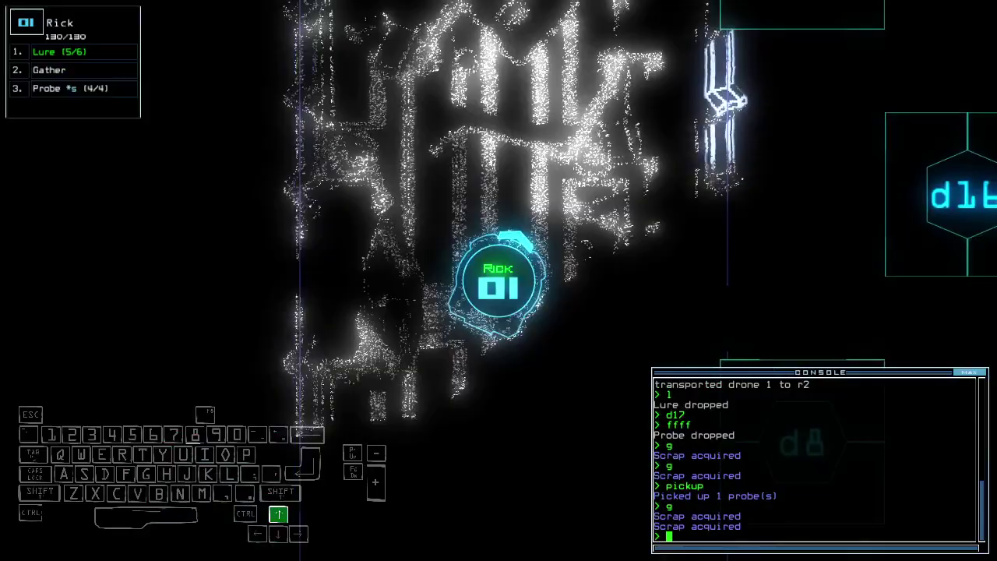
key("Up")
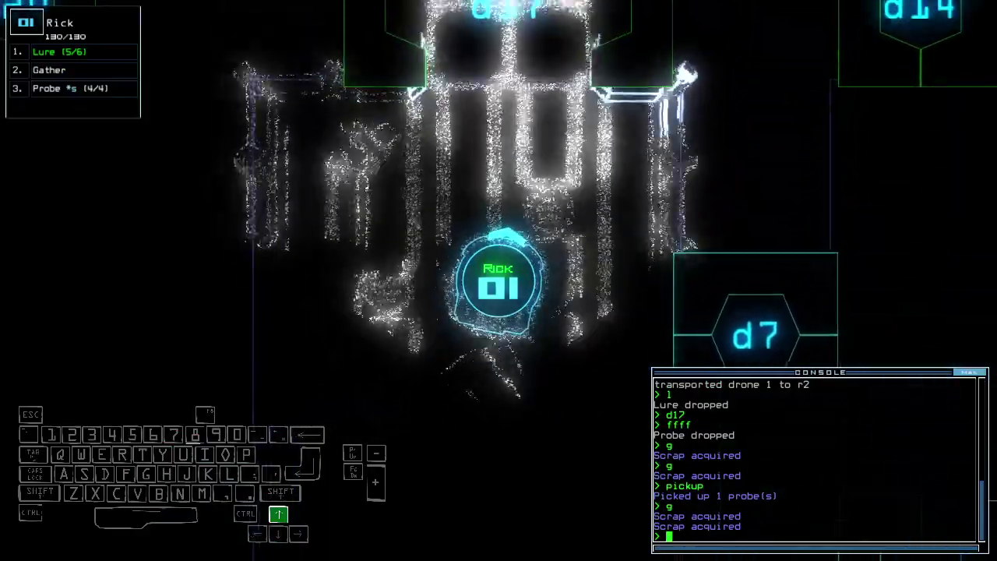
key("Up")
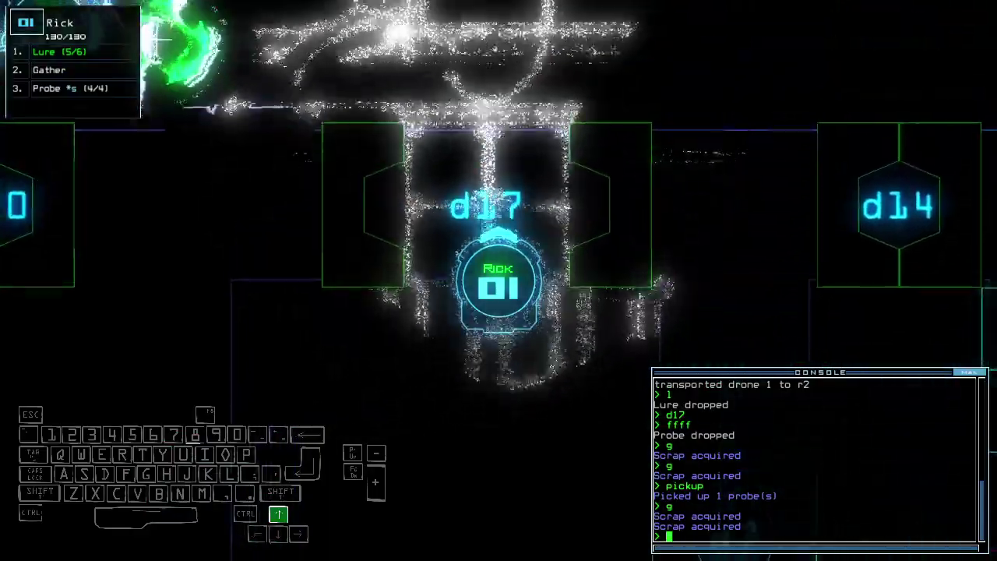
type("d17")
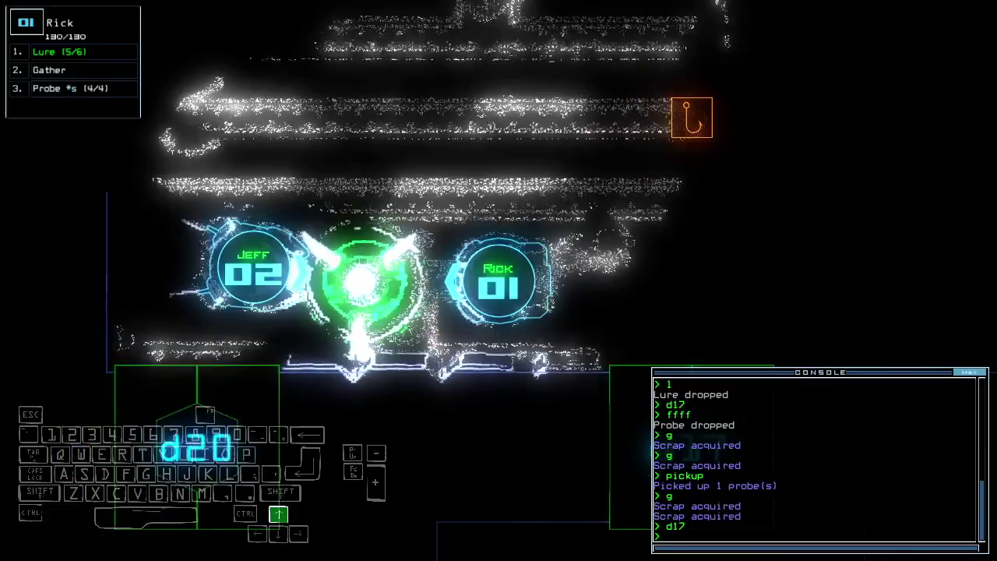
key("Return")
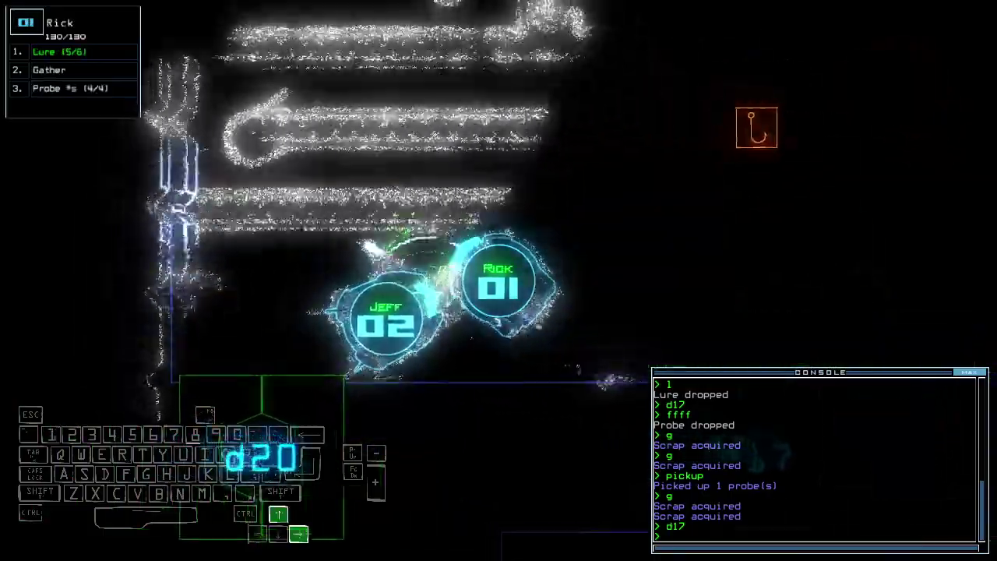
type("d2")
key("Up")
type("0")
key("Return")
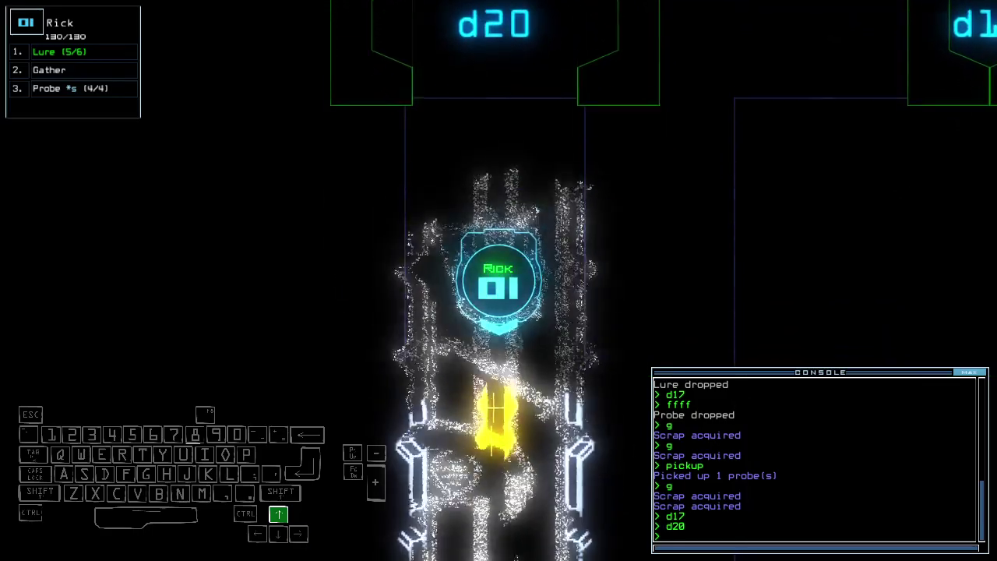
type("g")
Gather all scrap past door d20, drop a probe ahead, then head back toward d20
key("Return")
type("ffff")
key("Return")
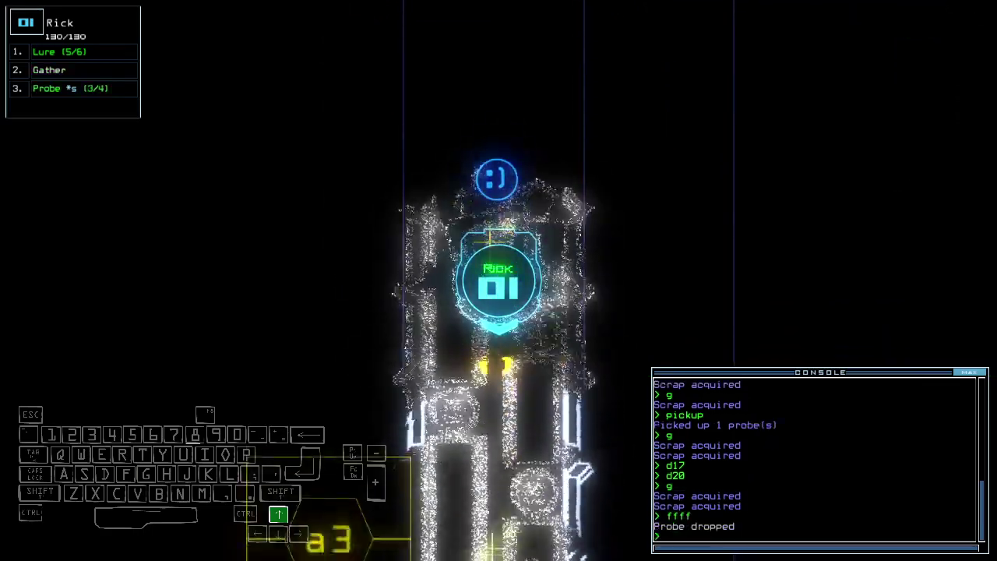
type("g")
key("Return")
type("g")
key("Return")
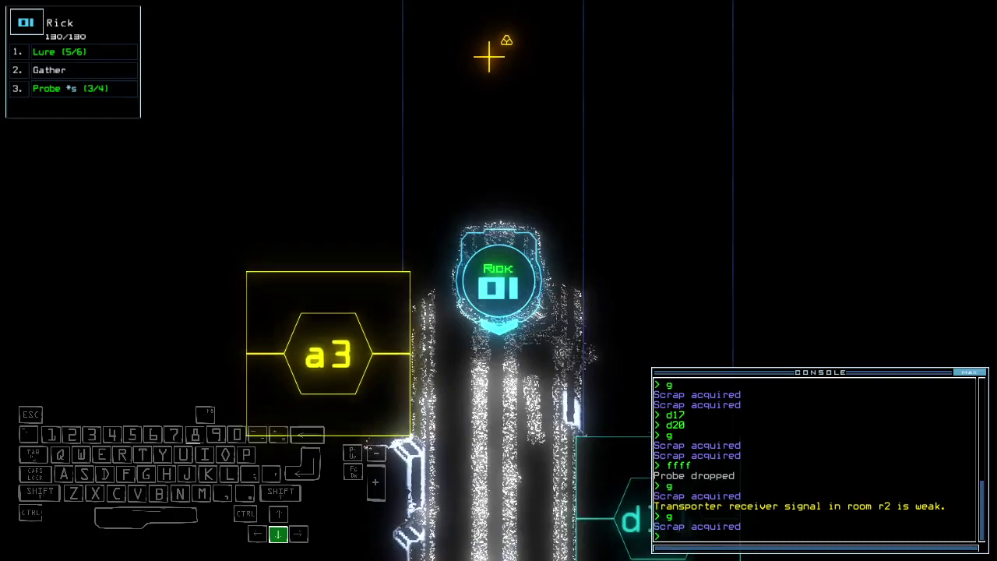
type("g")
key("Return")
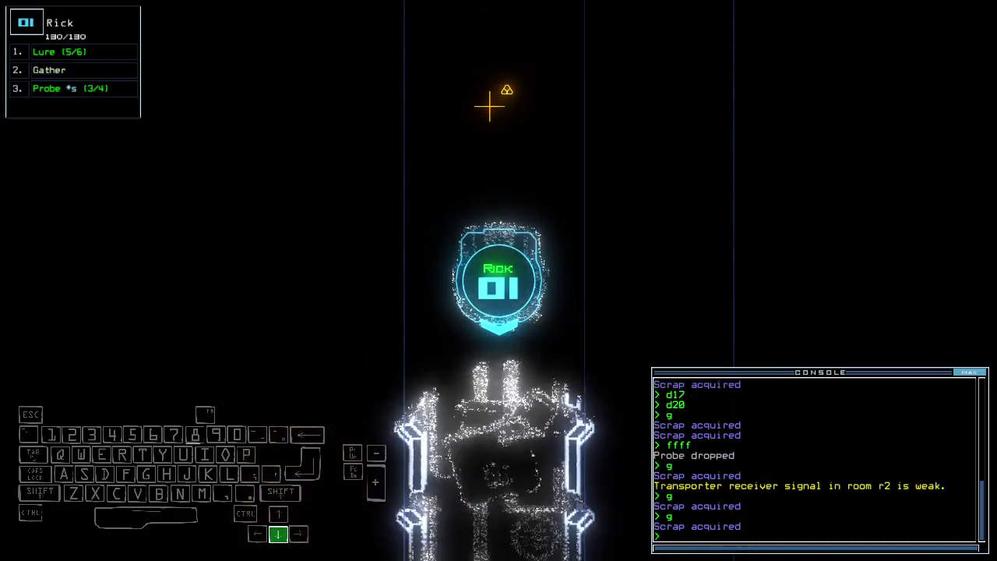
type("g")
key("Return")
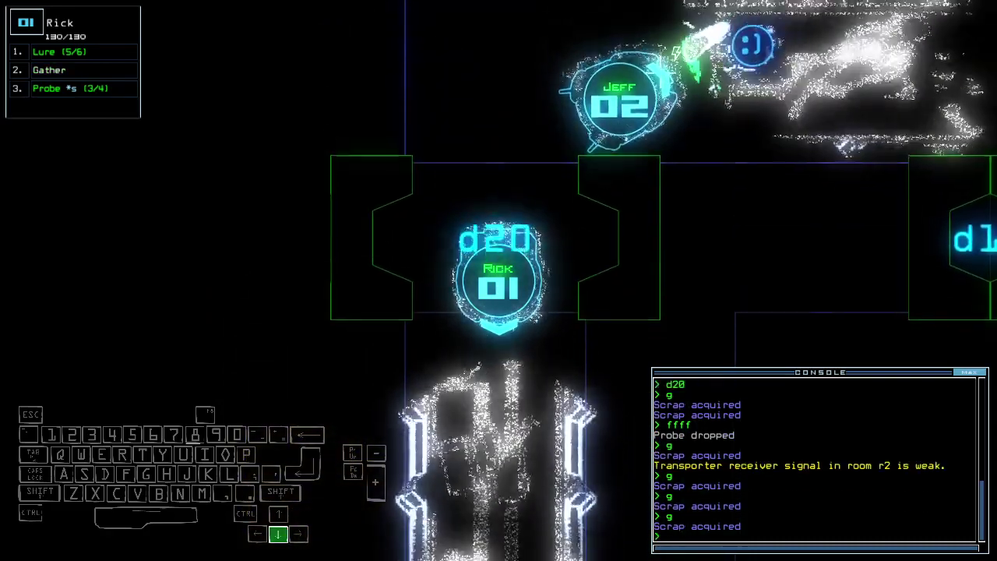
key("2")
key("Up")
type("te")
Check the mission time, switch back to Rick and close the nearby door
key("Return")
key("Tab")
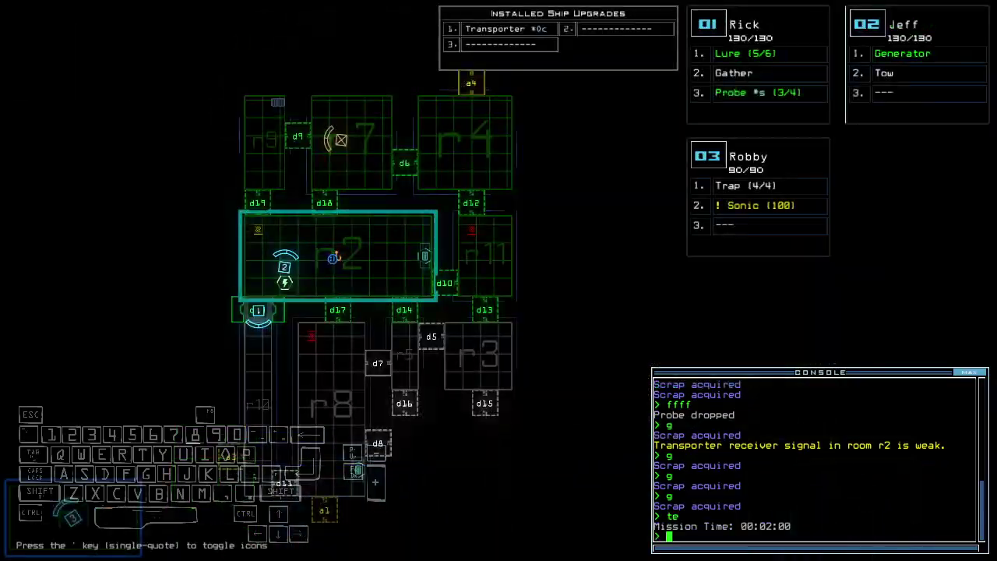
key("Tab")
key("1")
key("Down")
type("cccc")
key("Return")
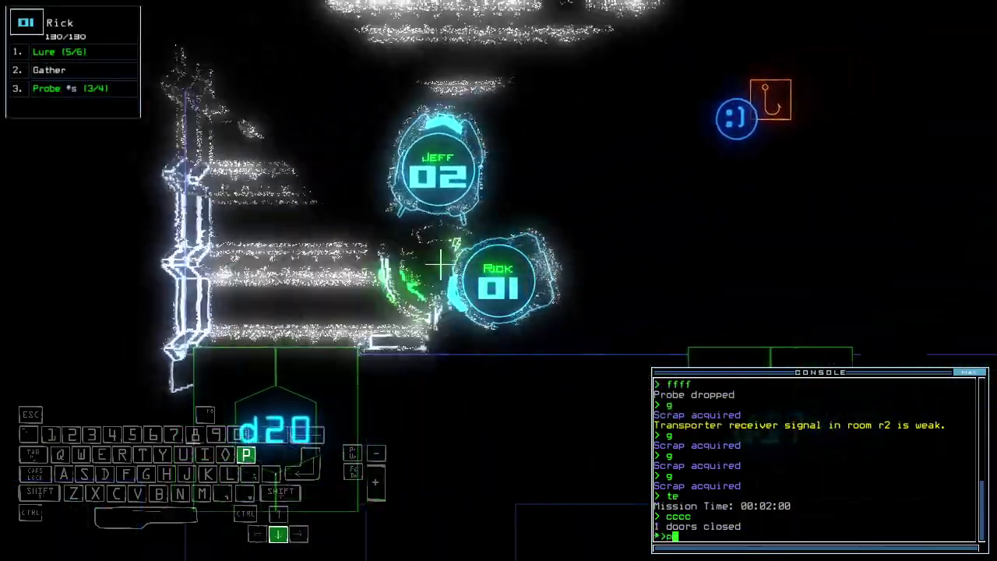
type("pi")
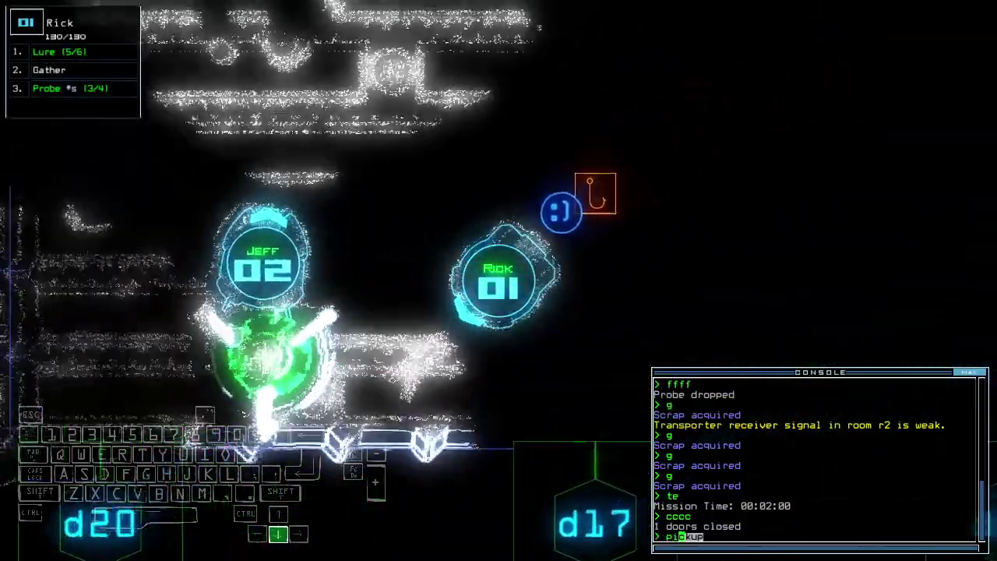
Pick up Rick's lure and probe, then look over the ship map
key("Tab")
key("Return")
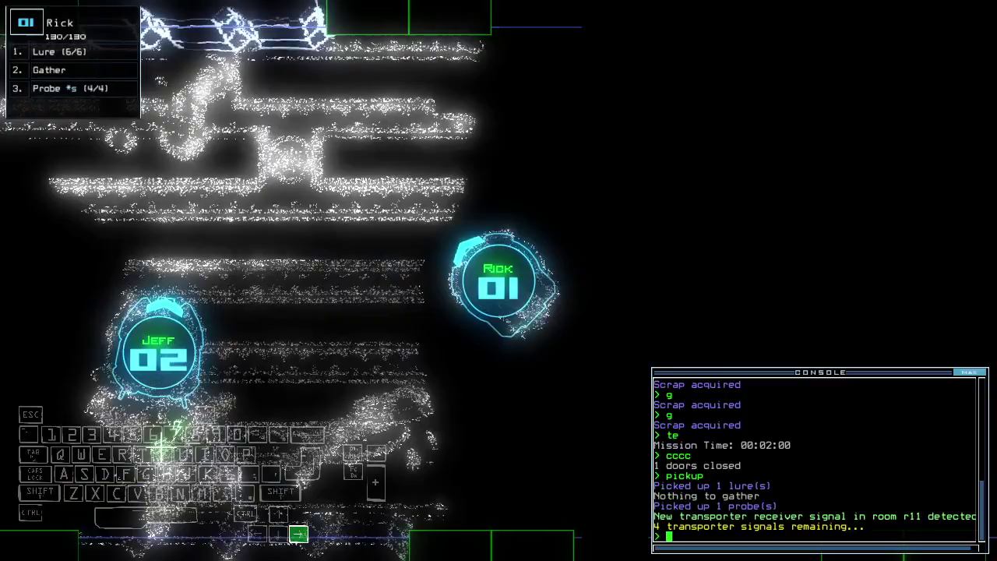
key("Tab")
key("Right")
key("Right")
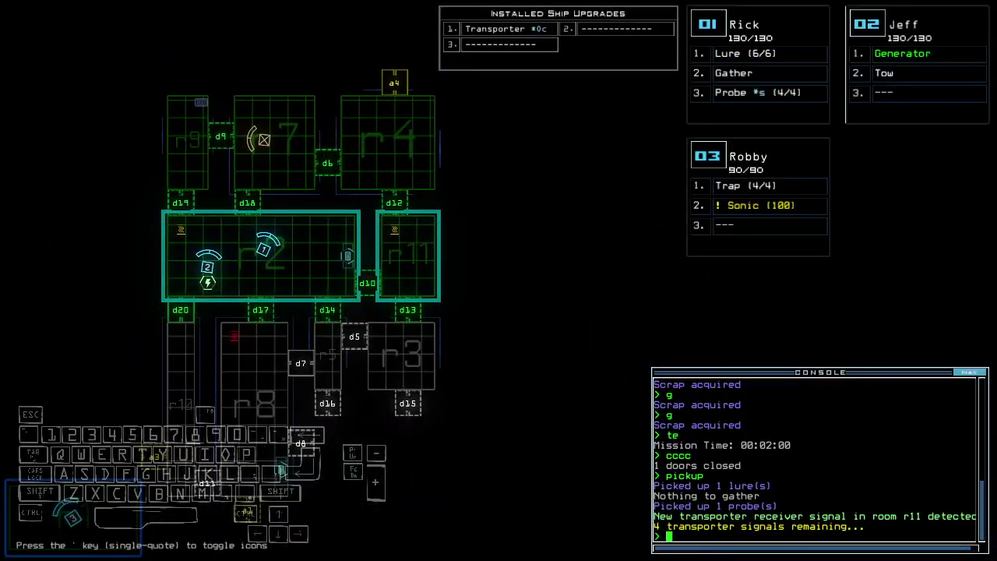
key("Left")
key("Tab")
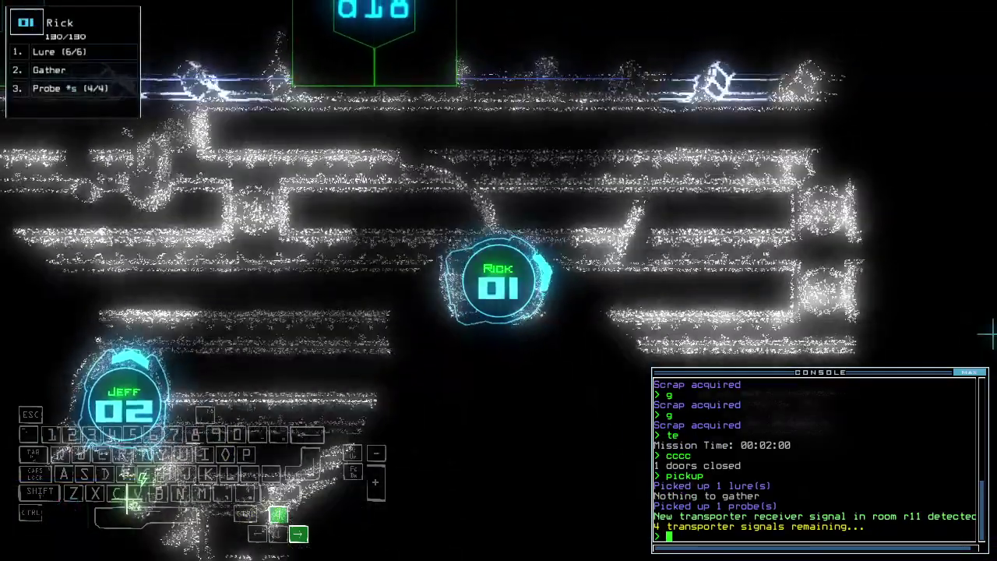
Drive Rick to Jeff's drone and transport the drones out to r1
key("Up")
key("Up")
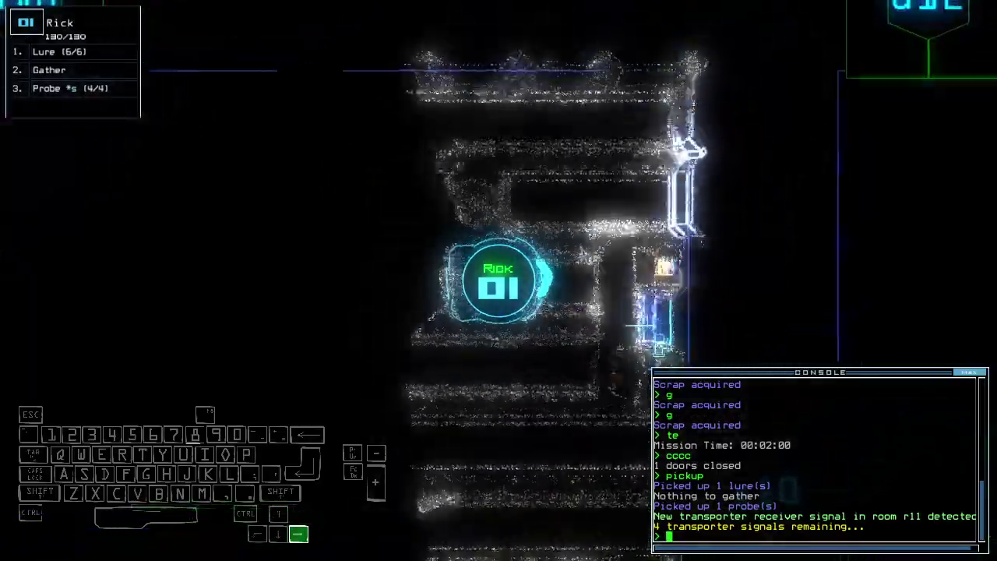
key("Right")
key("Up")
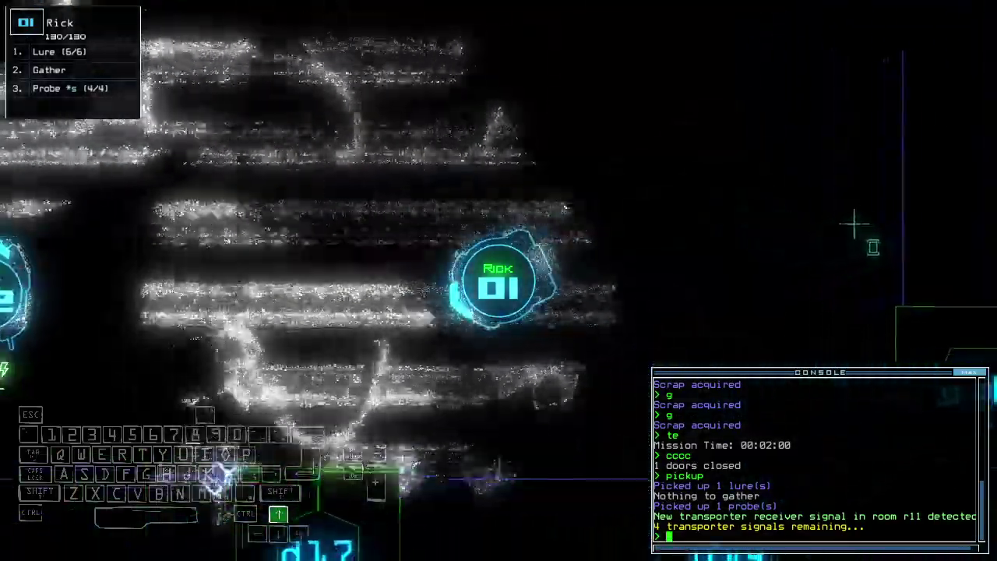
key("Up")
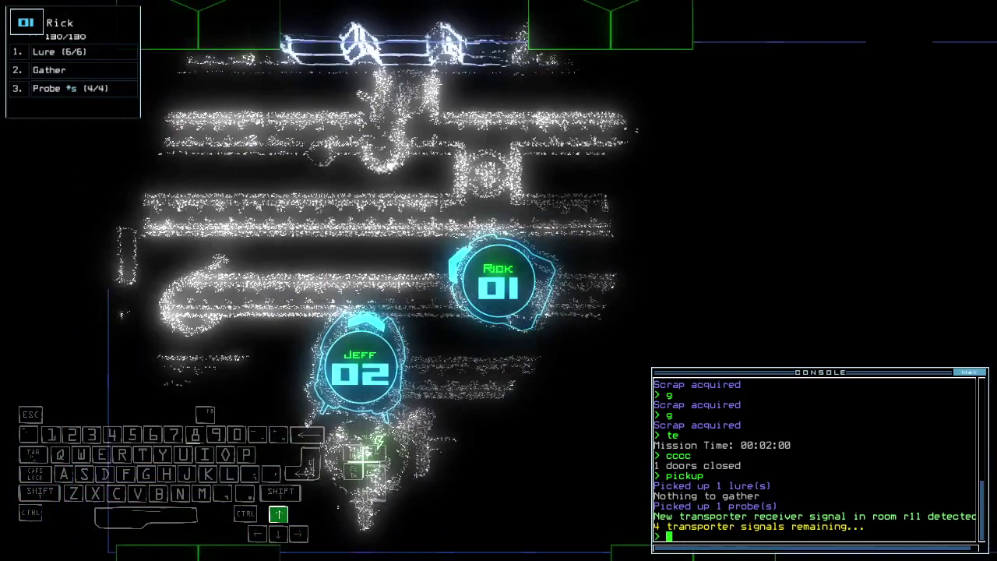
key("Left")
type("ty")
key("Return")
key("space")
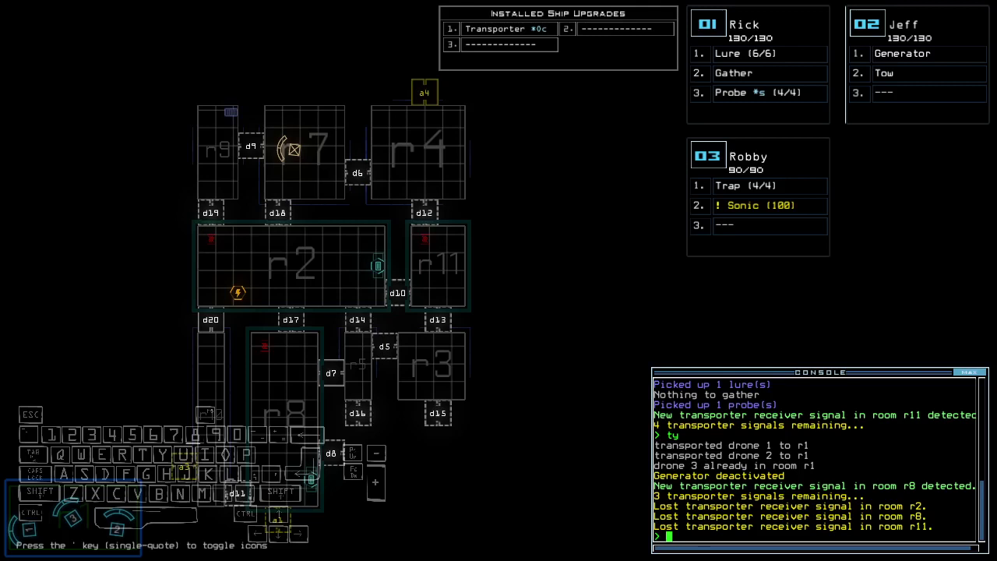
type("oot")
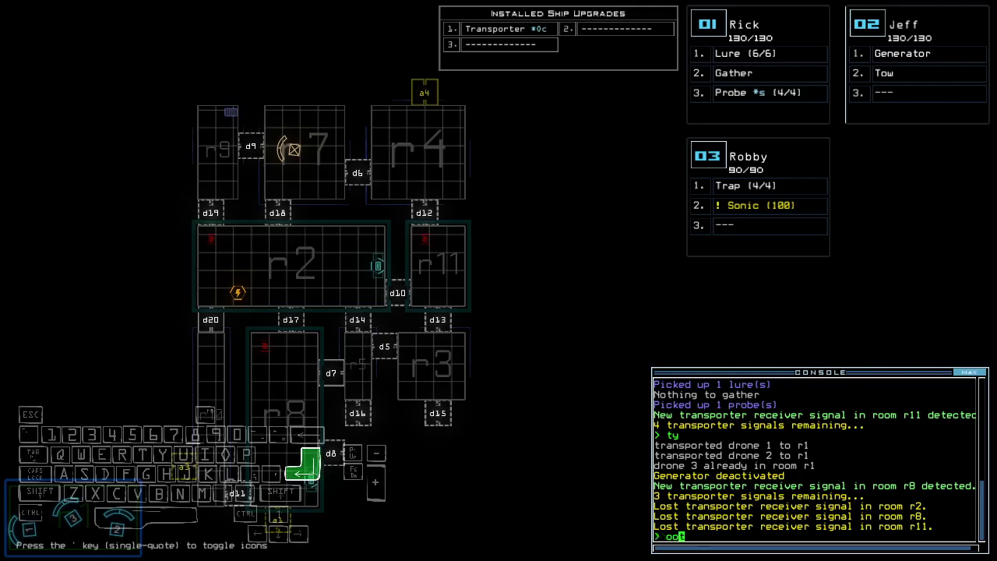
Leave the derelict to end the run and dismiss the daily score summary
key("Return")
key("o")
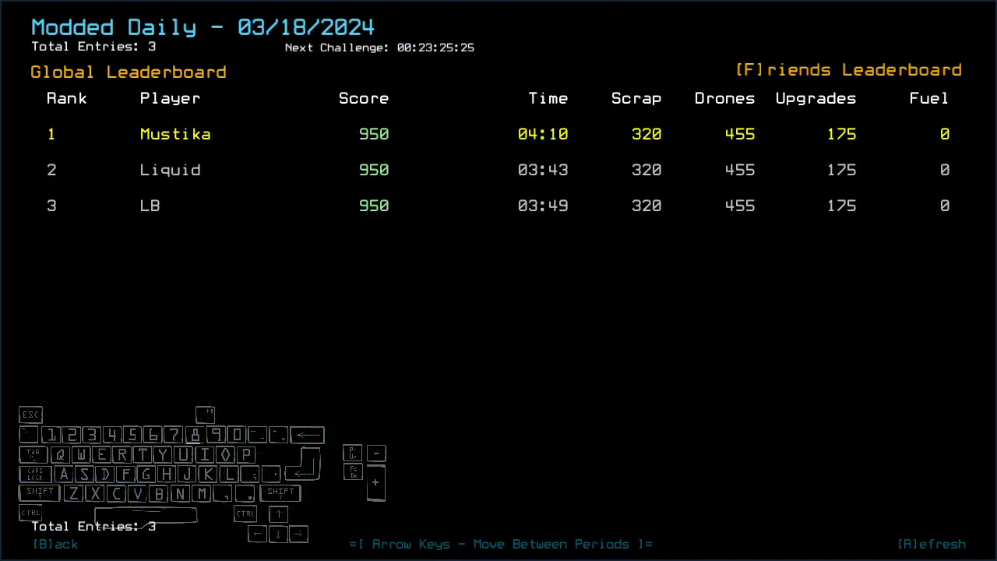
Browse periods on the Modded Daily 03/18/2024 leaderboard with its three 950 scores
key("comma")
key("period")
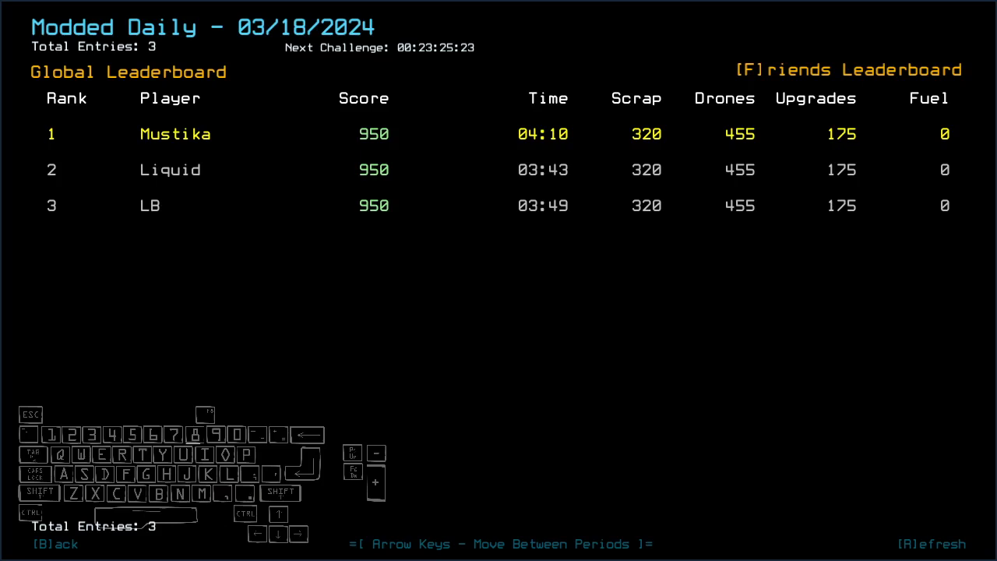